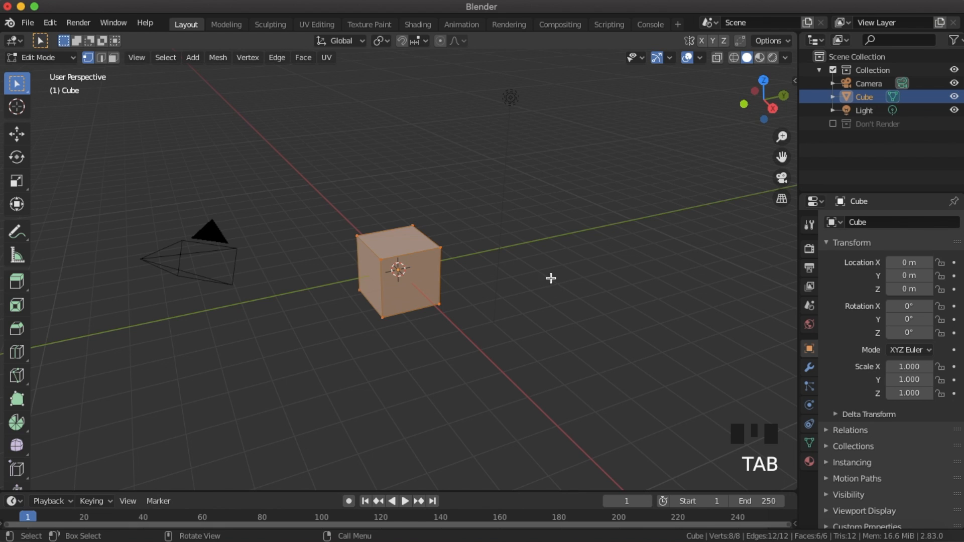
# Step: Merge all of the cube's vertices into one vertex at the center
pyautogui.moveTo(421, 267); pyautogui.dragTo(531, 275, button='middle')
pyautogui.scroll(2, 531, 275)
pyautogui.scroll(1, 613, 289)
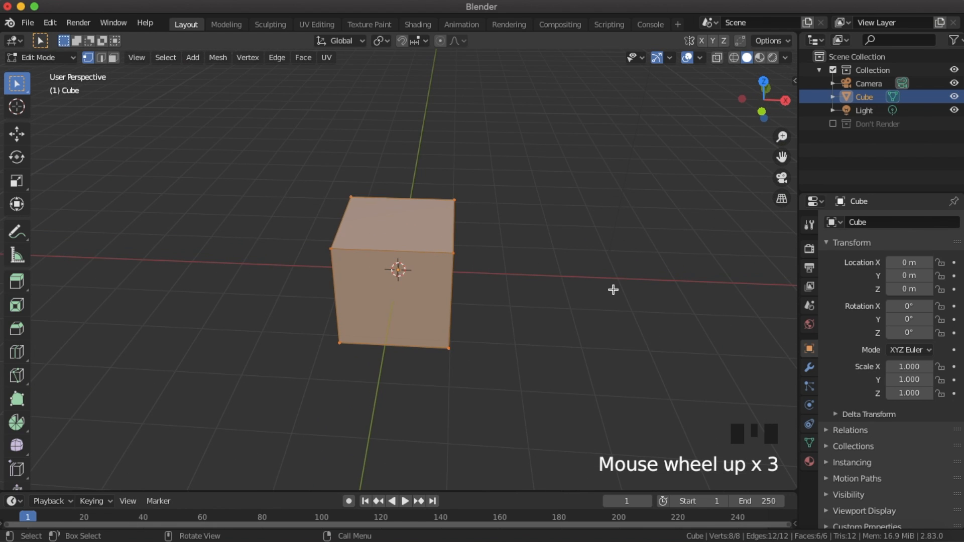
pyautogui.press('m')
pyautogui.click(613, 290)
# Step: In front orthographic view, move the merged vertex straight down along its Z axis, below the origin
pyautogui.moveTo(613, 286); pyautogui.dragTo(370, 323, button='middle')
pyautogui.scroll(4, 370, 323)
pyautogui.press('KP_1')
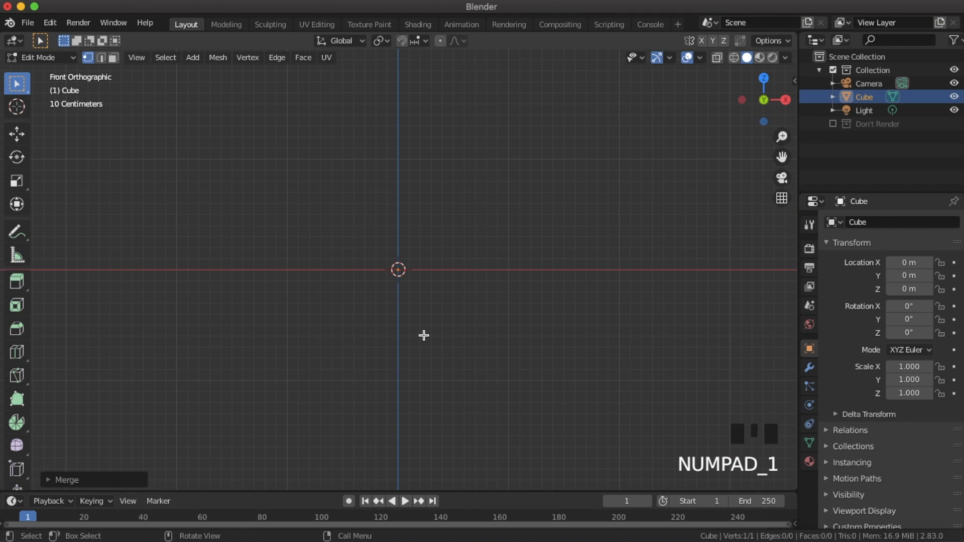
pyautogui.press('g')
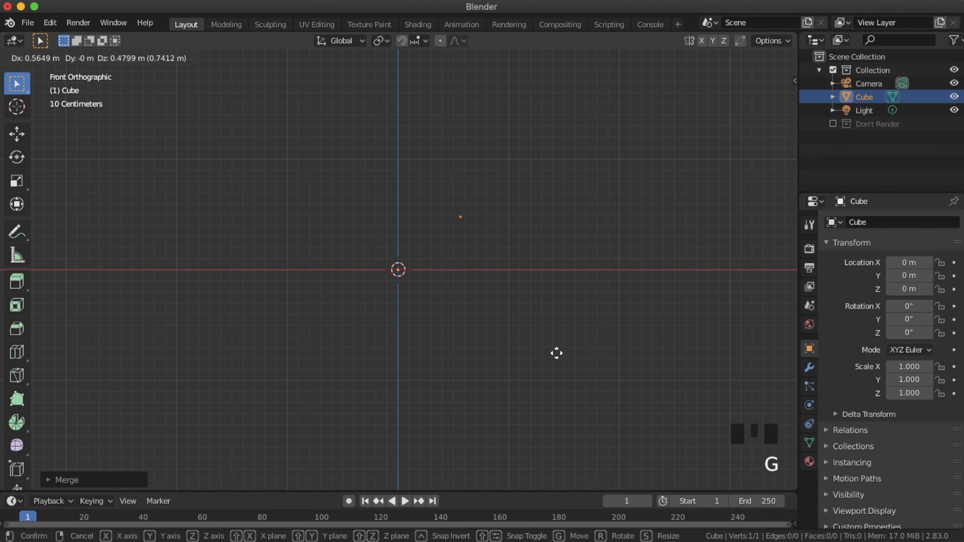
pyautogui.rightClick(558, 342)
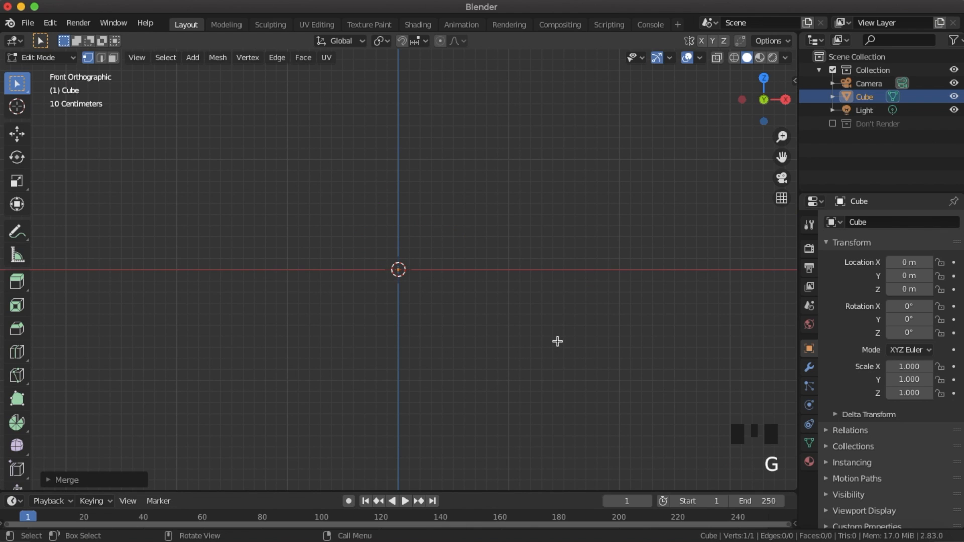
pyautogui.press('g')
pyautogui.press('z')
pyautogui.press('z')
pyautogui.click(557, 393)
# Step: Extrude the vertex straight up past the origin to form the trunk
pyautogui.scroll(2, 473, 280)
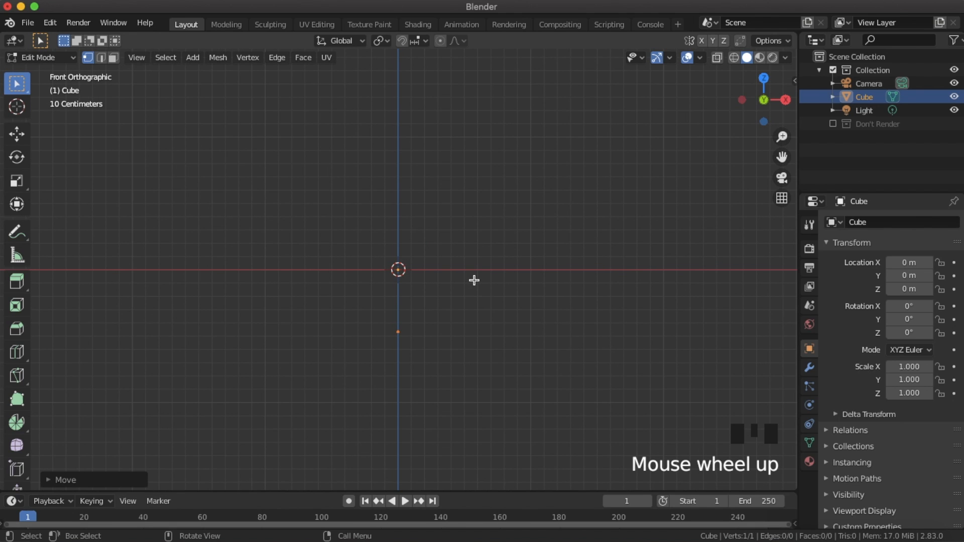
pyautogui.scroll(-2, 474, 280)
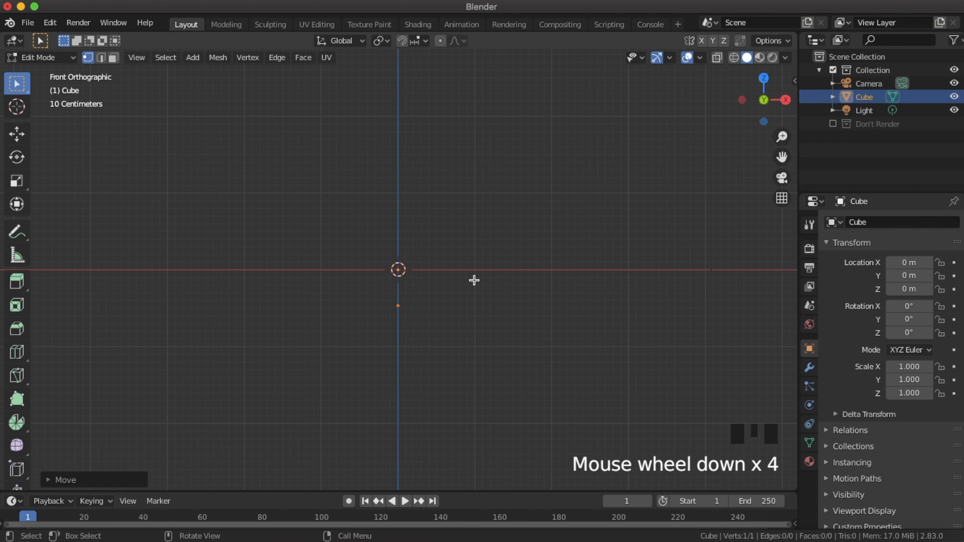
pyautogui.scroll(1, 447, 250)
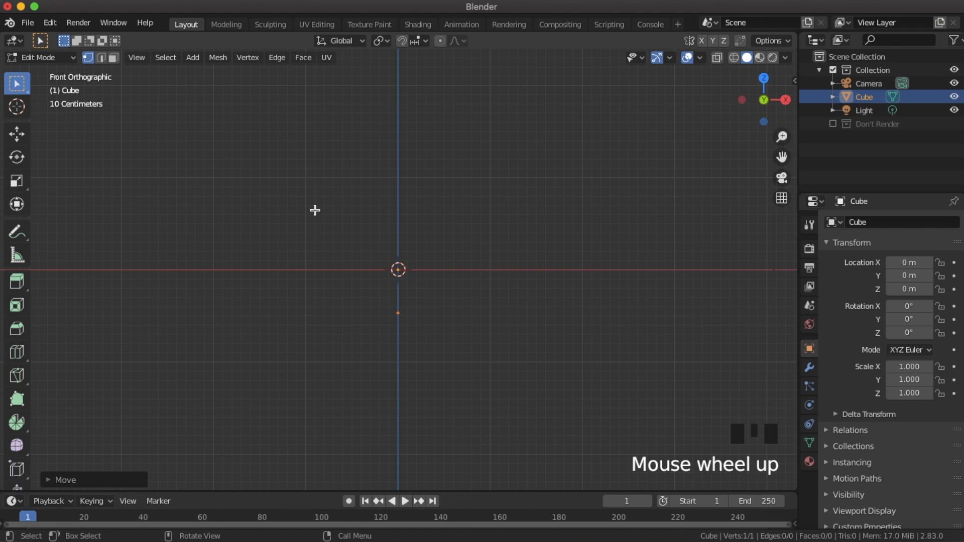
pyautogui.keyDown('shift'); pyautogui.moveTo(459, 242); pyautogui.dragTo(473, 318, button='middle'); pyautogui.keyUp('shift')
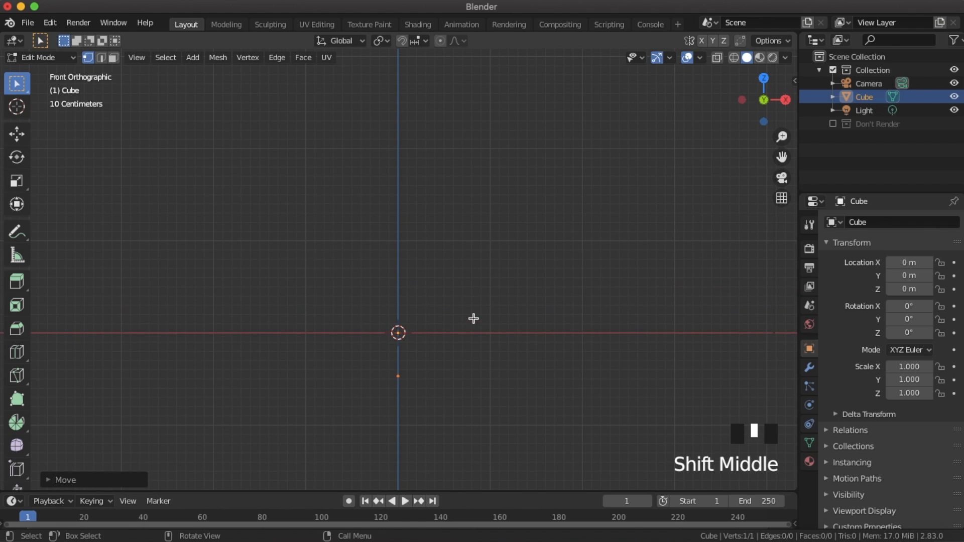
pyautogui.press('e')
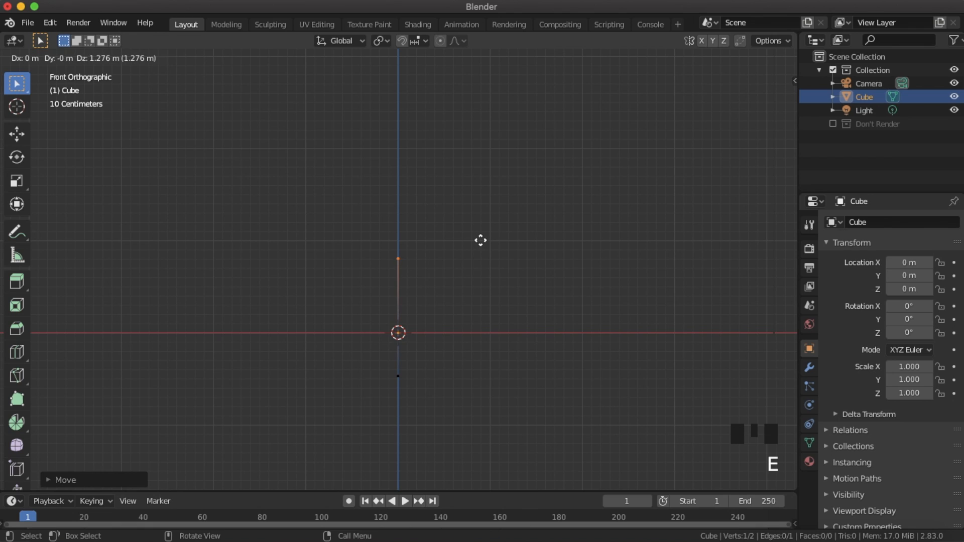
pyautogui.click(481, 228)
# Step: Extrude a branch toward the left from the trunk's upper end and fork its tip into two edges
pyautogui.press('e')
pyautogui.click(386, 200)
pyautogui.press('e')
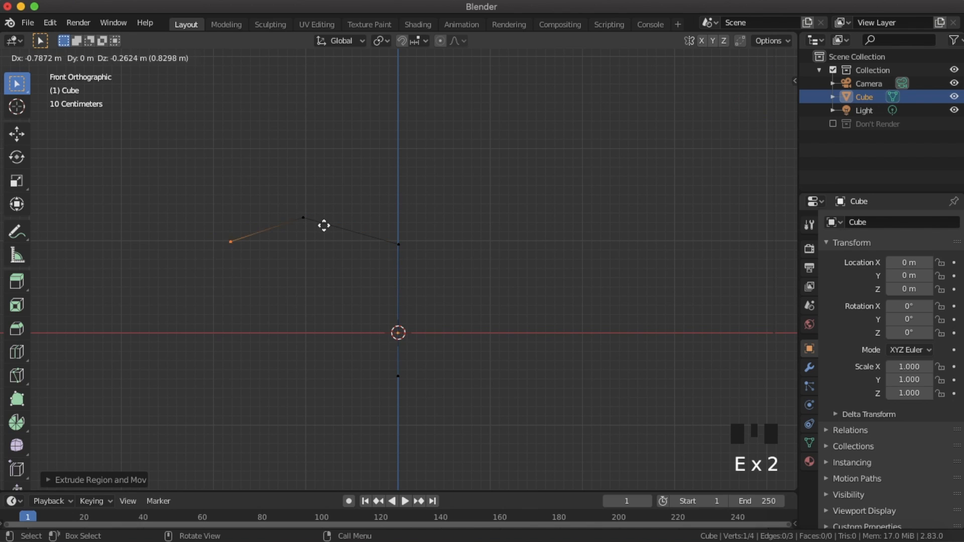
pyautogui.click(324, 226)
pyautogui.press('e')
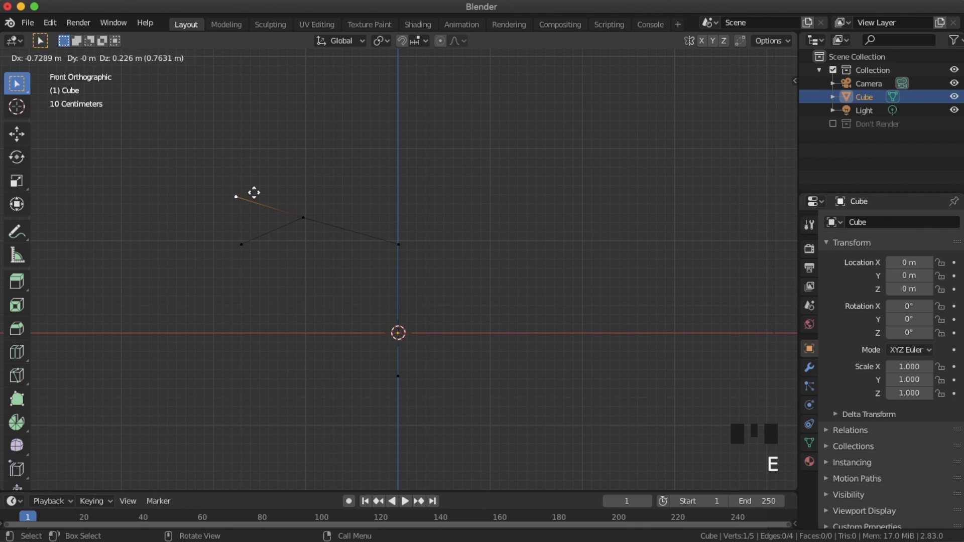
pyautogui.click(252, 195)
# Step: Extrude a branch up and right from the trunk's upper end, splitting into an upper-left offshoot and an upper-right continuation
pyautogui.click(442, 260)
pyautogui.press('e')
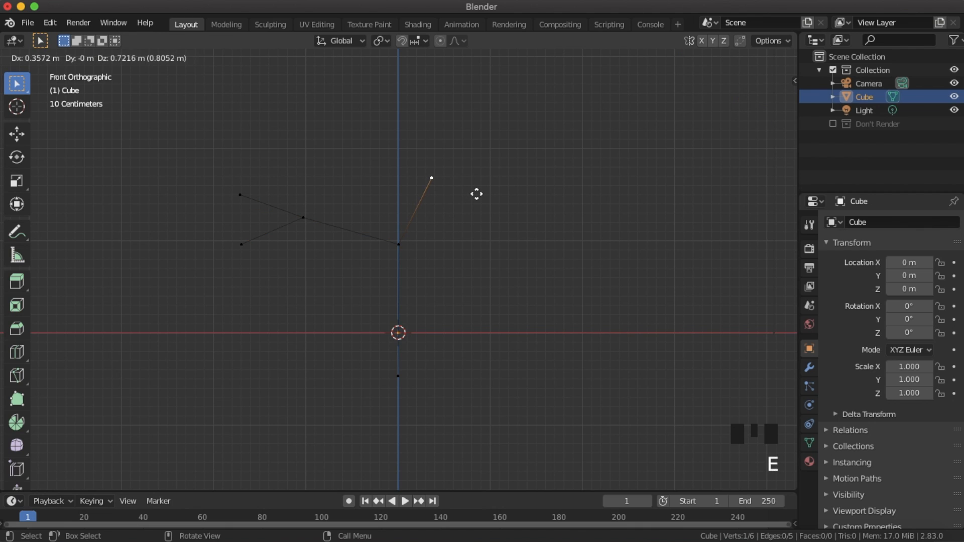
pyautogui.click(488, 189)
pyautogui.press('e')
pyautogui.click(443, 160)
pyautogui.click(475, 167)
pyautogui.press('e')
pyautogui.click(516, 128)
# Step: Fork the right branch's end into one edge going up and one going right
pyautogui.press('e')
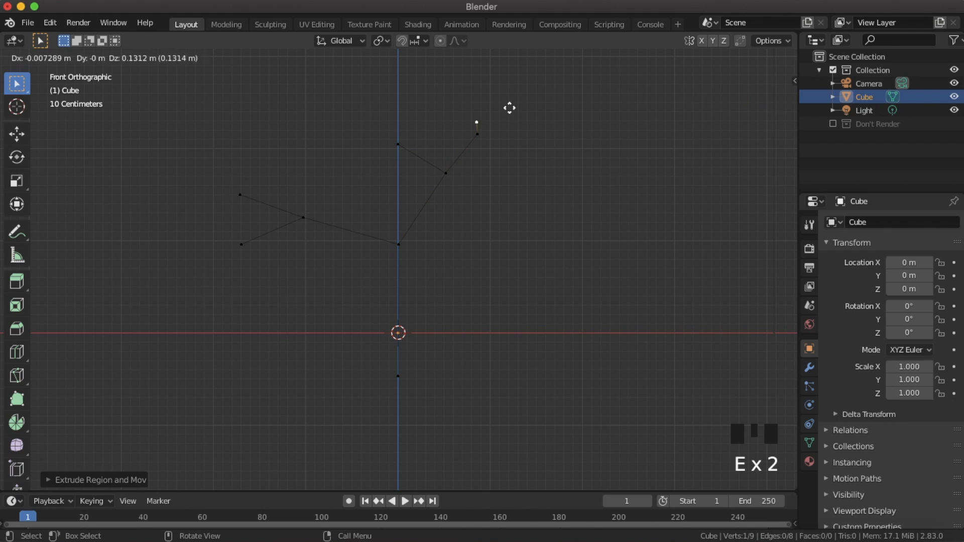
pyautogui.click(506, 82)
pyautogui.click(508, 123)
pyautogui.press('e')
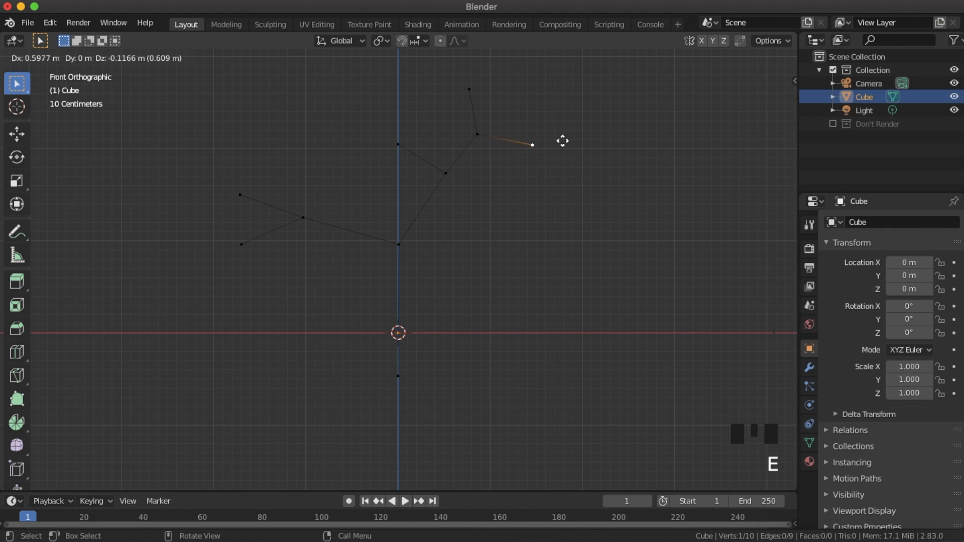
pyautogui.click(563, 141)
# Step: Switch to Object Mode and examine the branch skeleton from several angles, ending in front view
pyautogui.press('Tab')
pyautogui.moveTo(525, 288); pyautogui.dragTo(432, 279, button='middle')
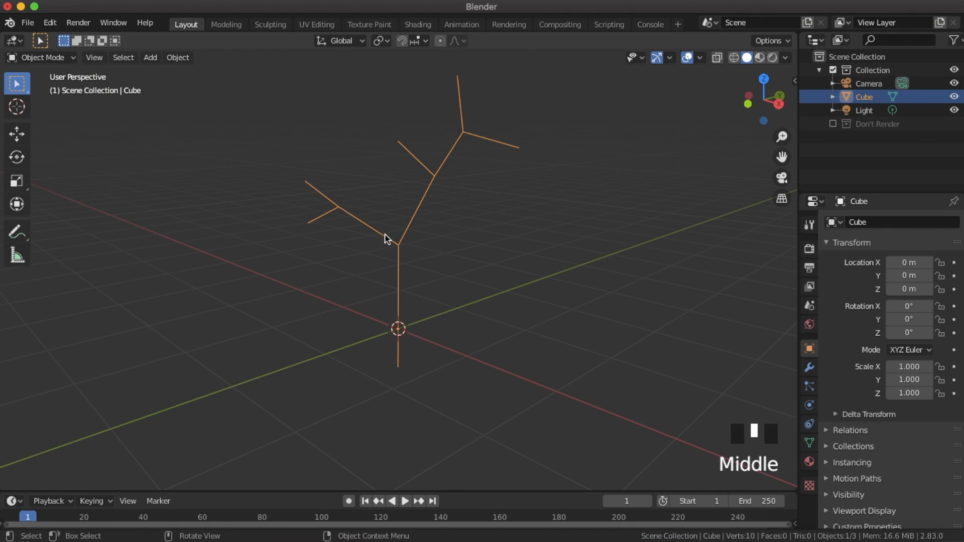
pyautogui.scroll(-4, 246, 262)
pyautogui.moveTo(246, 262); pyautogui.dragTo(448, 256, button='middle')
pyautogui.scroll(1, 455, 248)
pyautogui.scroll(-3, 502, 261)
pyautogui.press('KP_1')
pyautogui.scroll(2, 501, 264)
pyautogui.keyDown('shift'); pyautogui.moveTo(481, 205); pyautogui.dragTo(451, 264, button='middle'); pyautogui.keyUp('shift')
pyautogui.scroll(3, 450, 263)
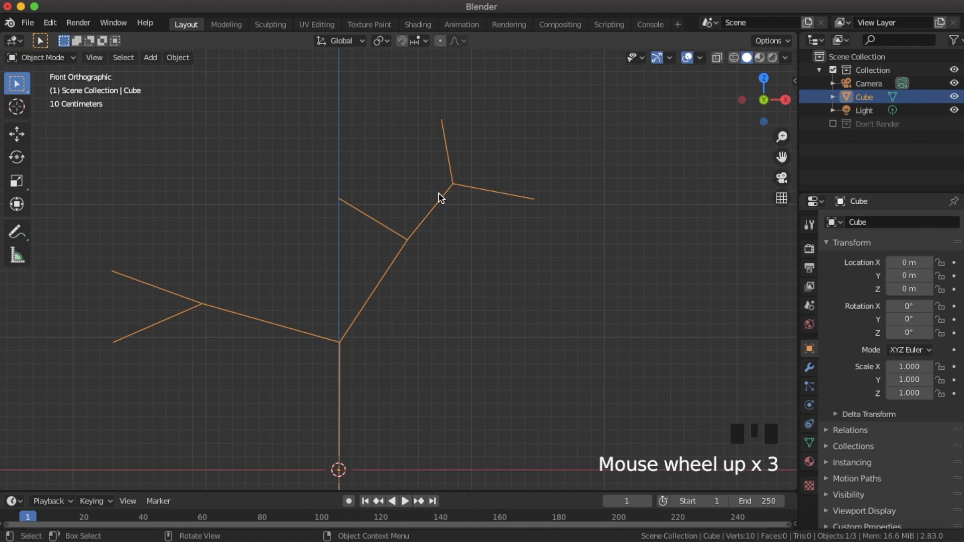
# Step: In Edit Mode, straighten the topmost branch tip vertically and pull the rightmost tip slightly inward
pyautogui.press('Tab')
pyautogui.click(444, 119)
pyautogui.press('g')
pyautogui.click(510, 179)
pyautogui.click(536, 200)
pyautogui.press('g')
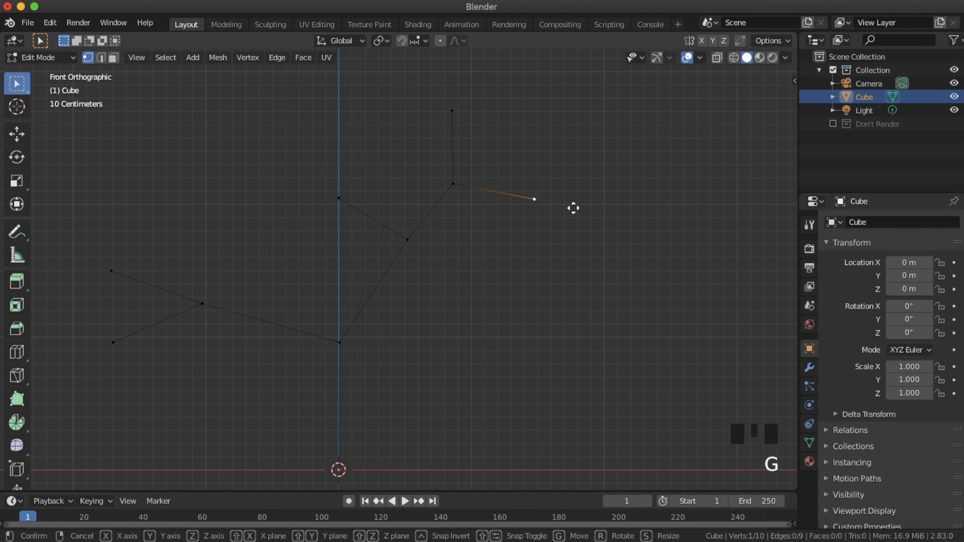
pyautogui.click(556, 213)
# Step: Spread the two tips of the left branch slightly farther apart
pyautogui.click(130, 280)
pyautogui.press('g')
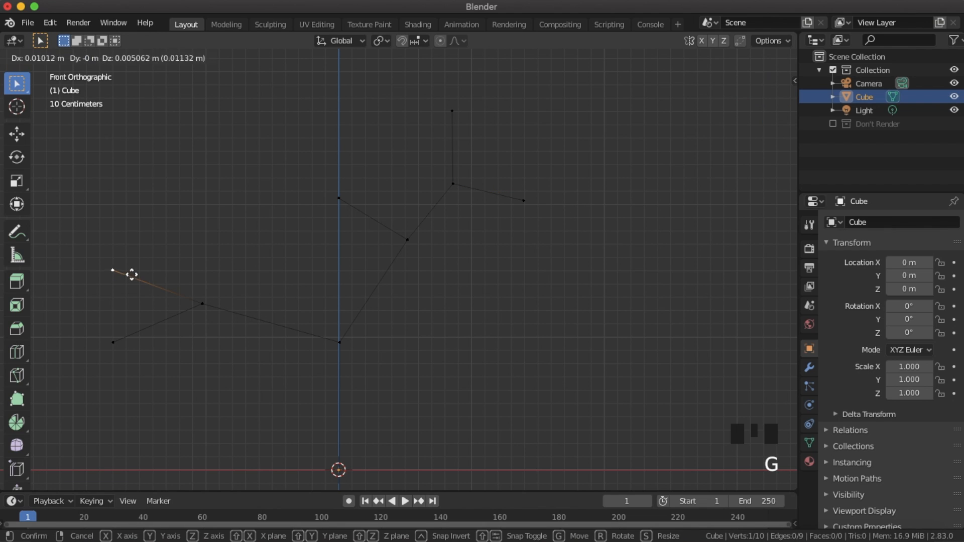
pyautogui.click(134, 273)
pyautogui.click(115, 325)
pyautogui.press('g')
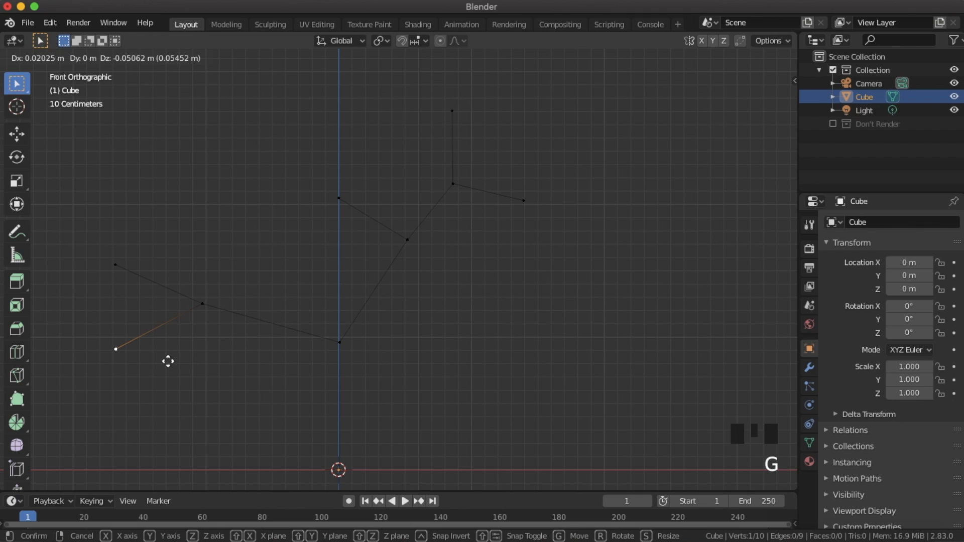
pyautogui.click(220, 361)
pyautogui.click(354, 468)
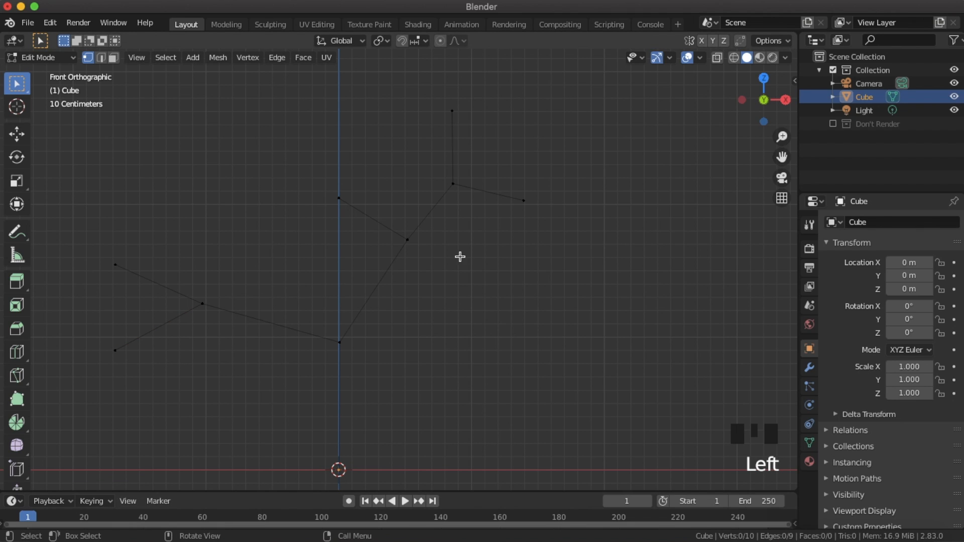
pyautogui.click(383, 469)
pyautogui.scroll(1, 402, 398)
pyautogui.scroll(-2, 360, 458)
pyautogui.click(357, 488)
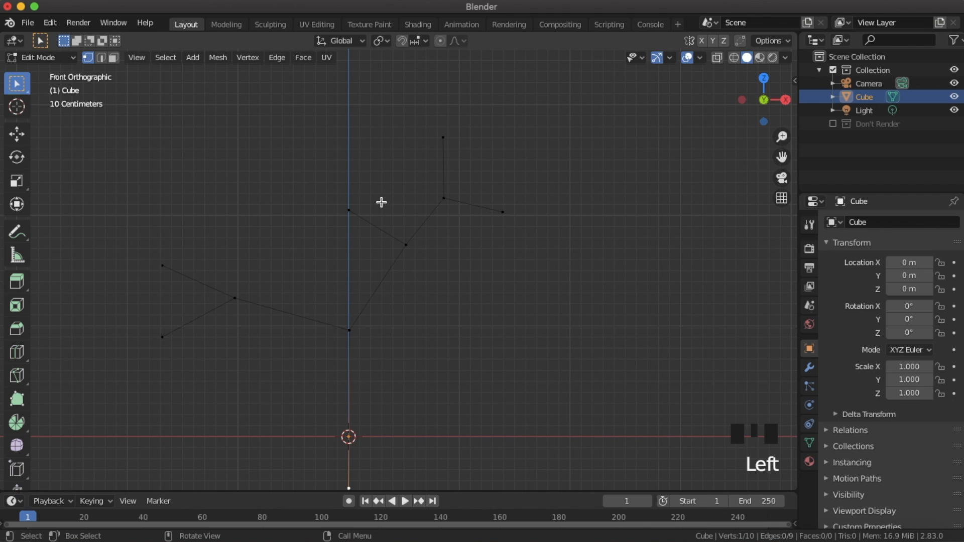
pyautogui.scroll(2, 526, 228)
pyautogui.scroll(-2, 525, 228)
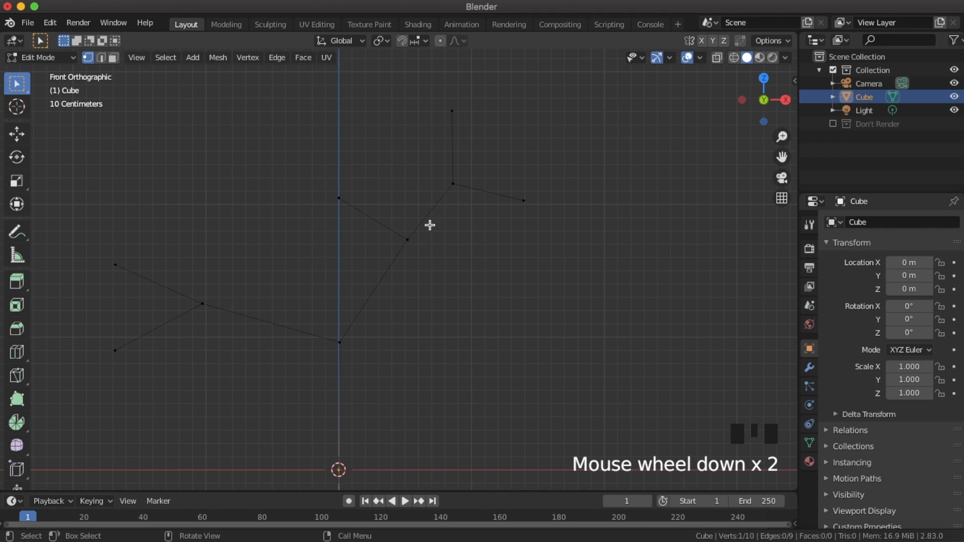
# Step: Extrude three short twigs from the tip of the upper-left offshoot on the vertical axis
pyautogui.click(338, 200)
pyautogui.scroll(1, 355, 204)
pyautogui.keyDown('shift'); pyautogui.moveTo(357, 204); pyautogui.dragTo(367, 258, button='middle'); pyautogui.keyUp('shift')
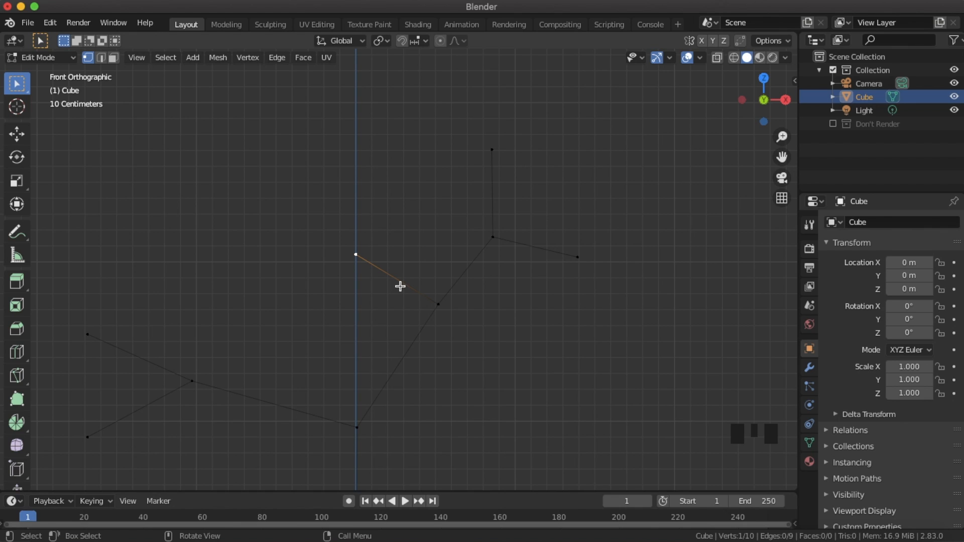
pyautogui.press('e')
pyautogui.click(404, 254)
pyautogui.click(374, 261)
pyautogui.press('e')
pyautogui.click(351, 266)
pyautogui.press('e')
pyautogui.click(360, 240)
# Step: Extrude three short twigs fanning upward from the topmost branch tip
pyautogui.click(487, 146)
pyautogui.press('e')
pyautogui.click(508, 163)
pyautogui.press('e')
pyautogui.click(488, 149)
pyautogui.click(491, 151)
pyautogui.press('e')
pyautogui.hotkey('ctrl', 'z')
pyautogui.click(504, 148)
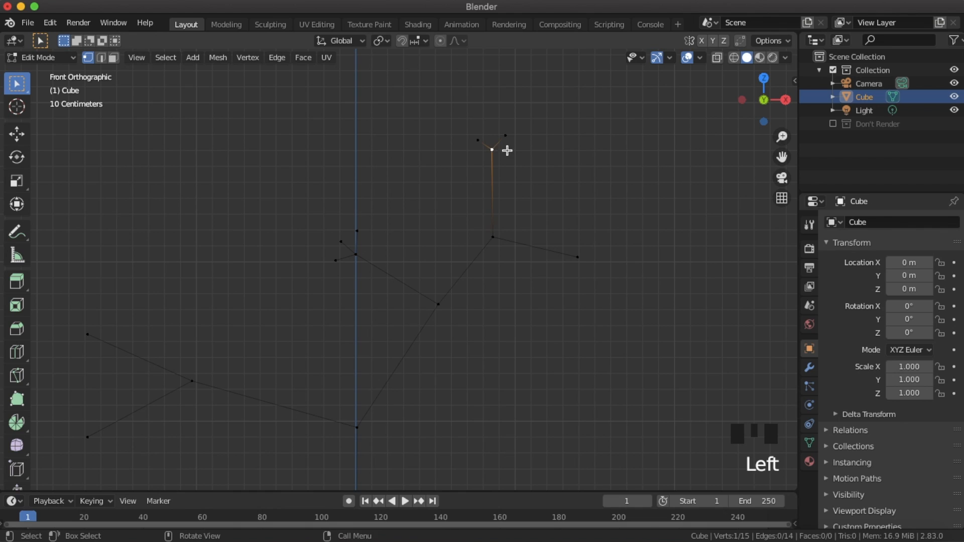
pyautogui.press('e')
pyautogui.click(492, 137)
# Step: Extrude three short twigs from the rightmost branch tip
pyautogui.click(594, 243)
pyautogui.press('e')
pyautogui.click(610, 315)
pyautogui.click(580, 259)
pyautogui.press('e')
pyautogui.click(590, 241)
pyautogui.click(589, 256)
pyautogui.press('e')
pyautogui.click(612, 262)
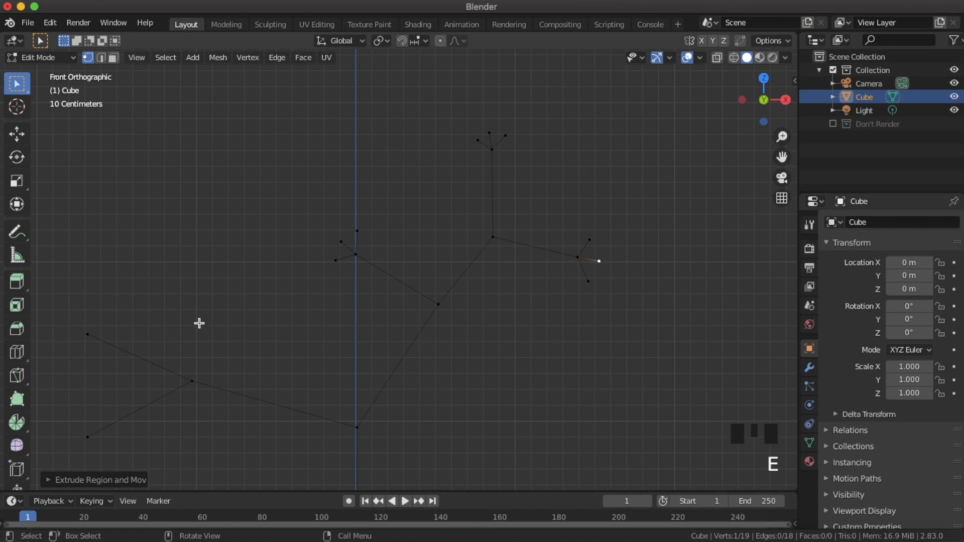
# Step: Extrude three short twigs from the upper tip of the left branch
pyautogui.click(105, 330)
pyautogui.press('e')
pyautogui.click(104, 312)
pyautogui.click(92, 340)
pyautogui.press('e')
pyautogui.click(79, 347)
pyautogui.click(84, 336)
pyautogui.press('e')
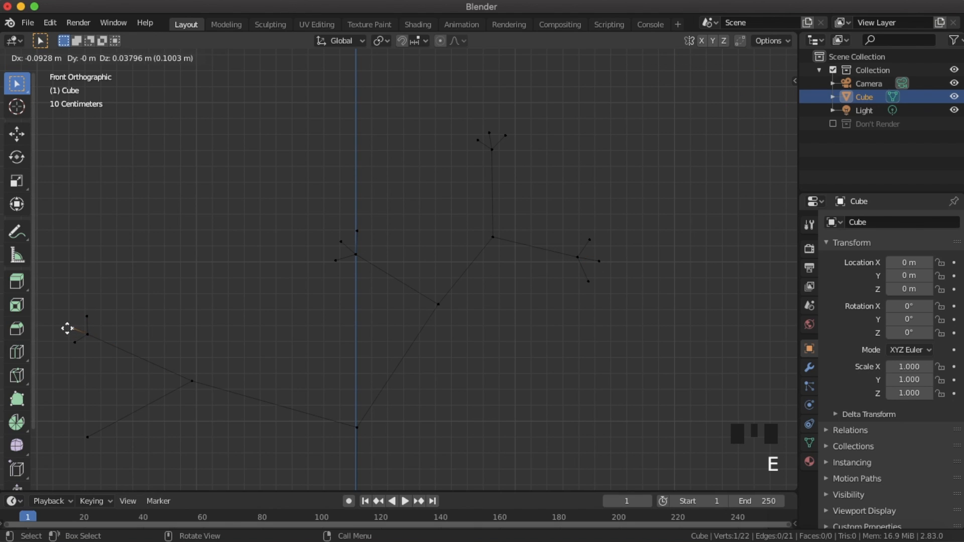
pyautogui.click(68, 327)
# Step: Extrude three short twigs from the lower tip of the left branch and undo the surplus extrusion
pyautogui.keyDown('shift'); pyautogui.moveTo(81, 450); pyautogui.dragTo(145, 405, button='middle'); pyautogui.keyUp('shift')
pyautogui.click(159, 404)
pyautogui.press('e')
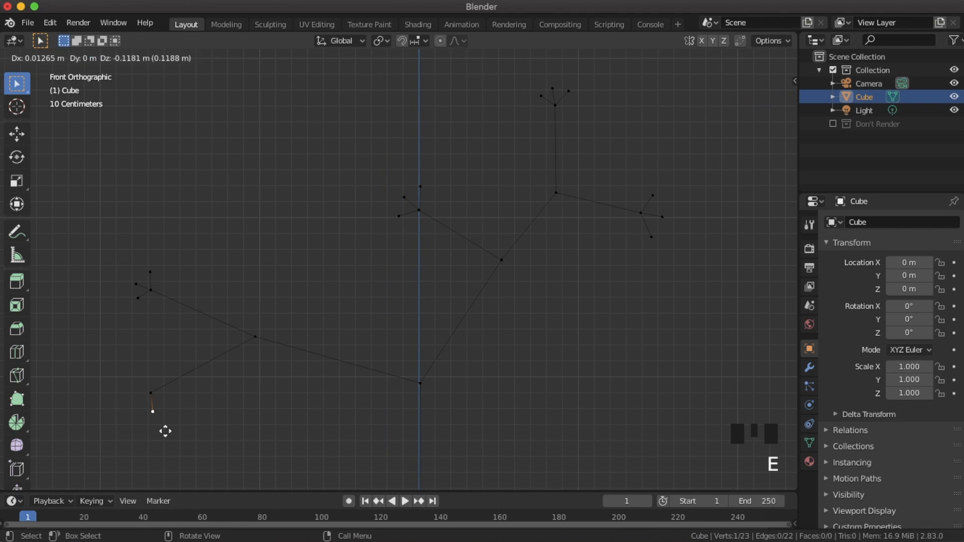
pyautogui.click(165, 432)
pyautogui.click(144, 392)
pyautogui.press('e')
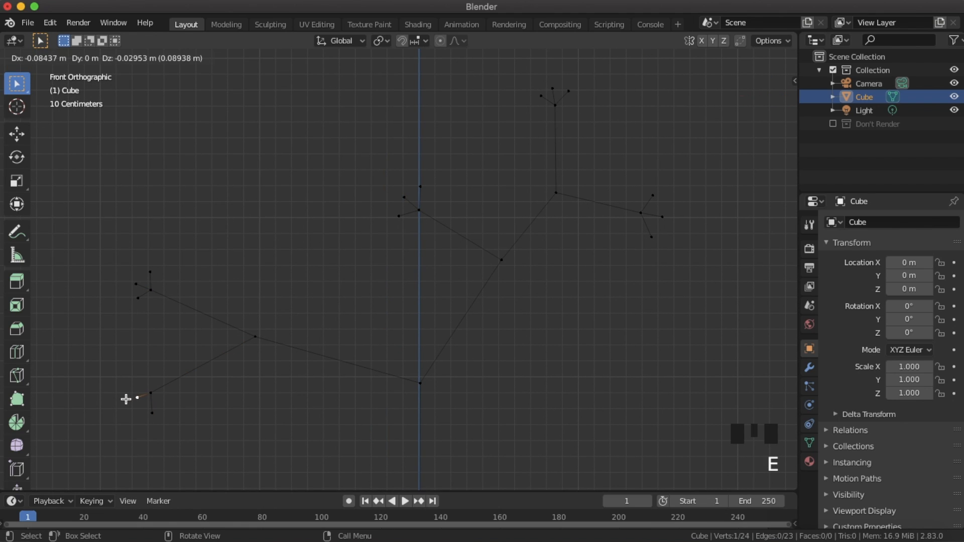
pyautogui.click(126, 399)
pyautogui.click(151, 392)
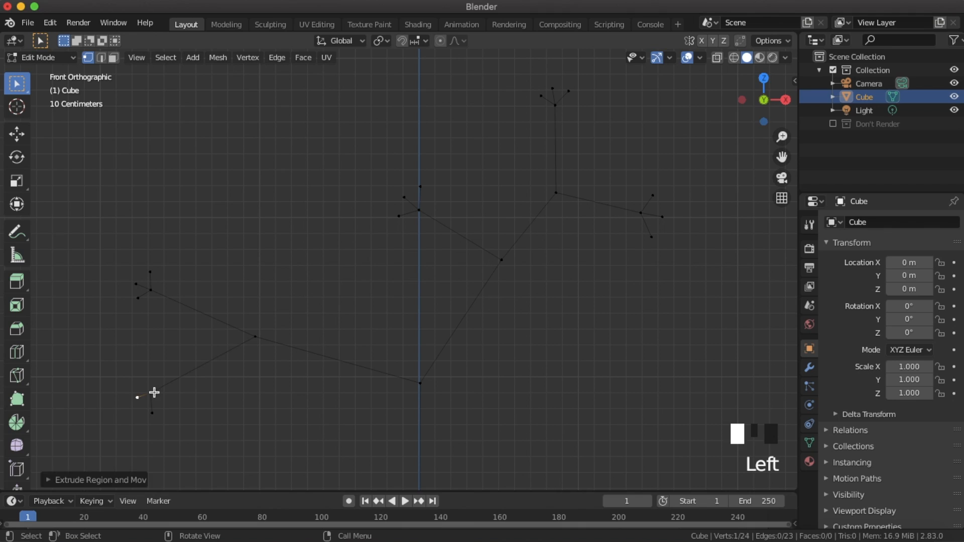
pyautogui.press('e')
pyautogui.click(139, 401)
pyautogui.press('e')
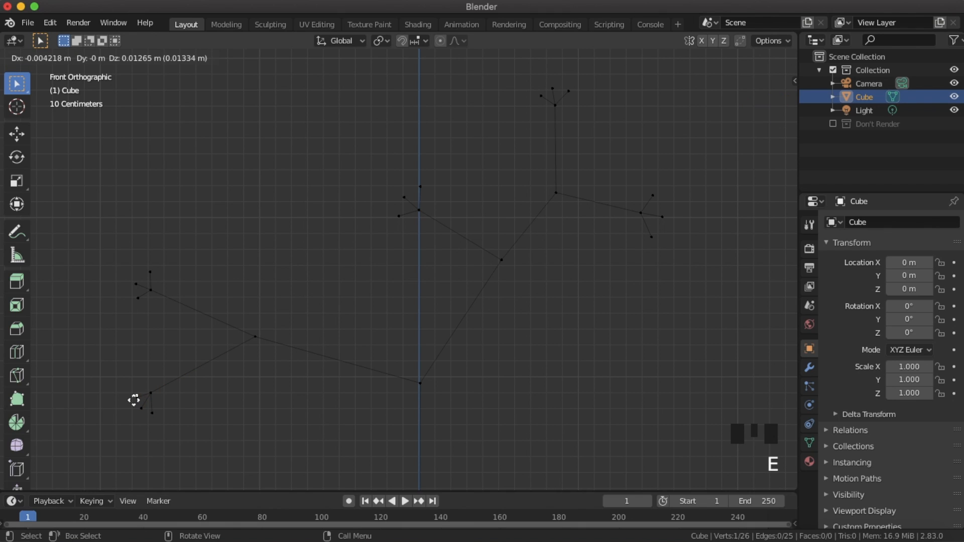
pyautogui.hotkey('ctrl', 'z')
# Step: Reposition two of the twigs at the left branch's lower tip so they fan out more evenly
pyautogui.press('g')
pyautogui.click(140, 402)
pyautogui.click(143, 408)
pyautogui.press('g')
pyautogui.click(150, 409)
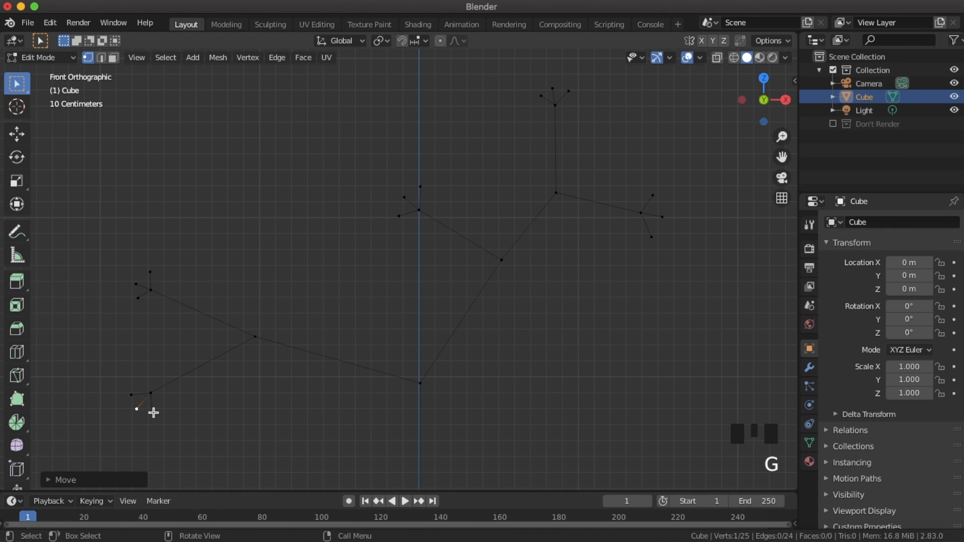
# Step: Return to Object Mode and add a Skin modifier to the branch skeleton
pyautogui.press('Tab')
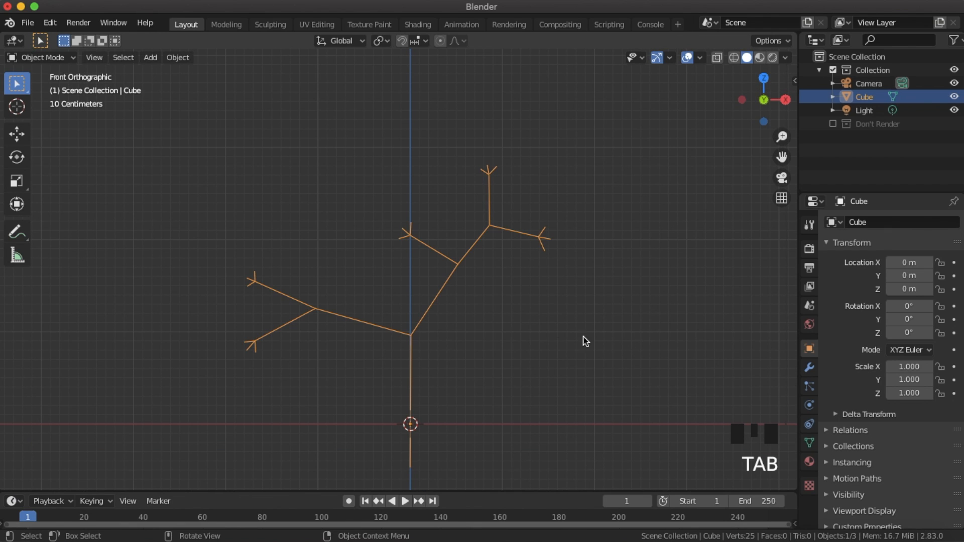
pyautogui.click(809, 367)
pyautogui.click(858, 222)
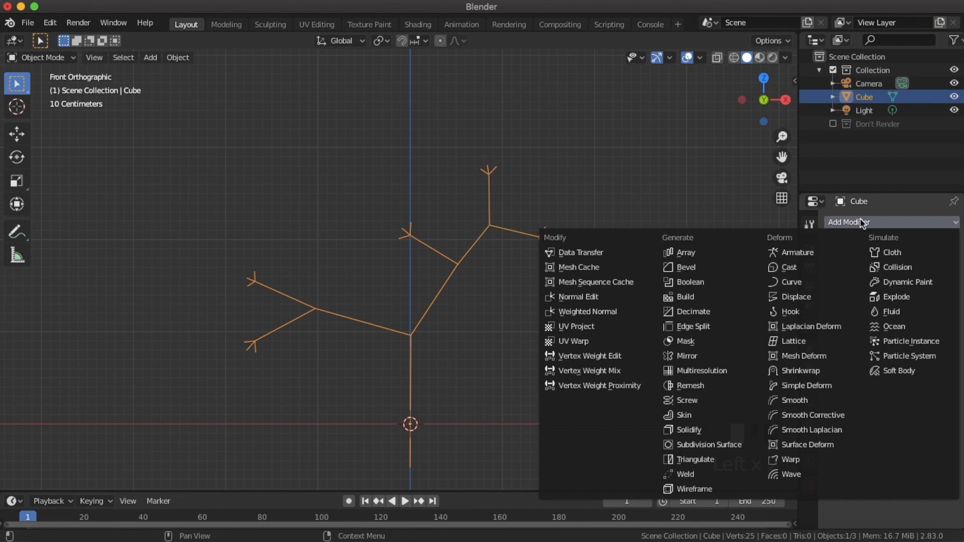
pyautogui.click(713, 416)
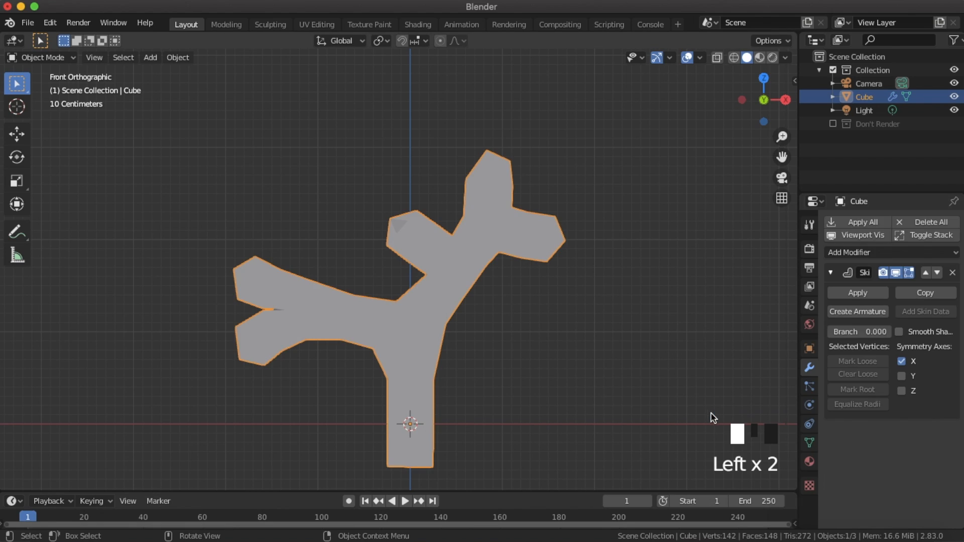
# Step: Add a Subdivision Surface modifier with 2 viewport and 3 render levels and enable smooth shading on the Skin modifier
pyautogui.click(848, 254)
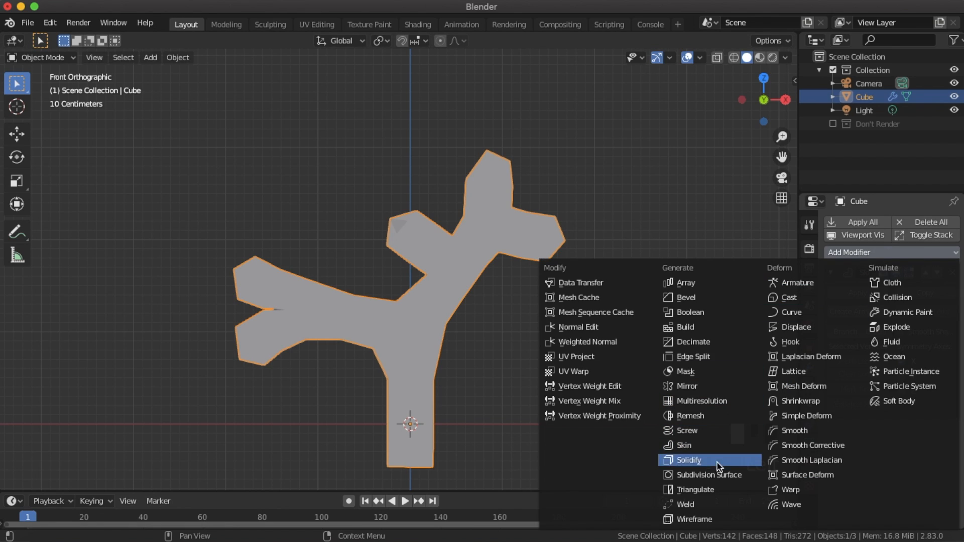
pyautogui.click(721, 476)
pyautogui.scroll(-2, 899, 502)
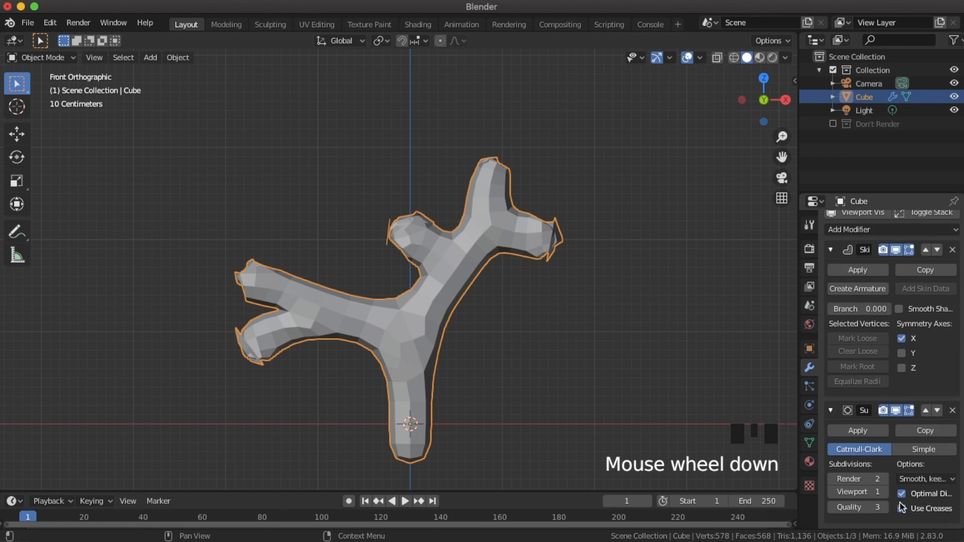
pyautogui.click(882, 492)
pyautogui.click(884, 480)
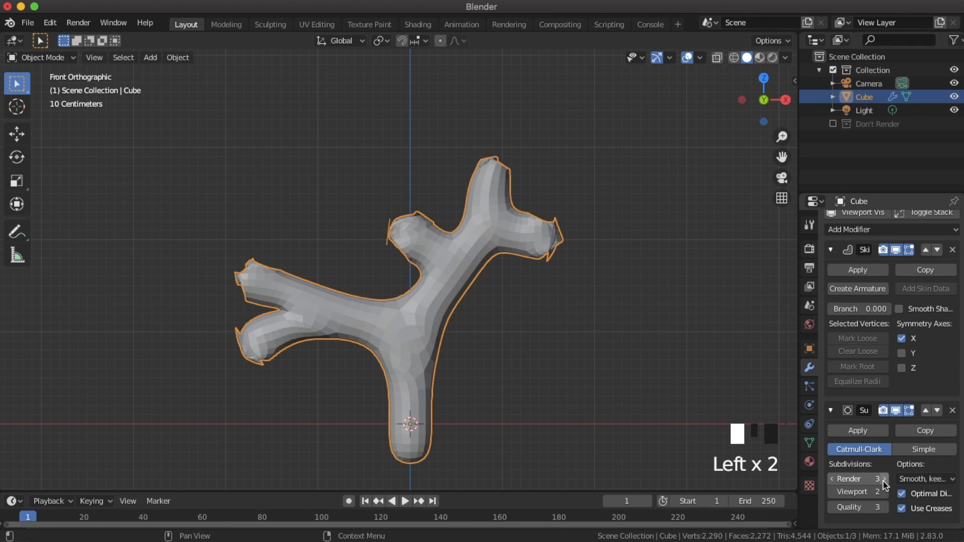
pyautogui.click(899, 309)
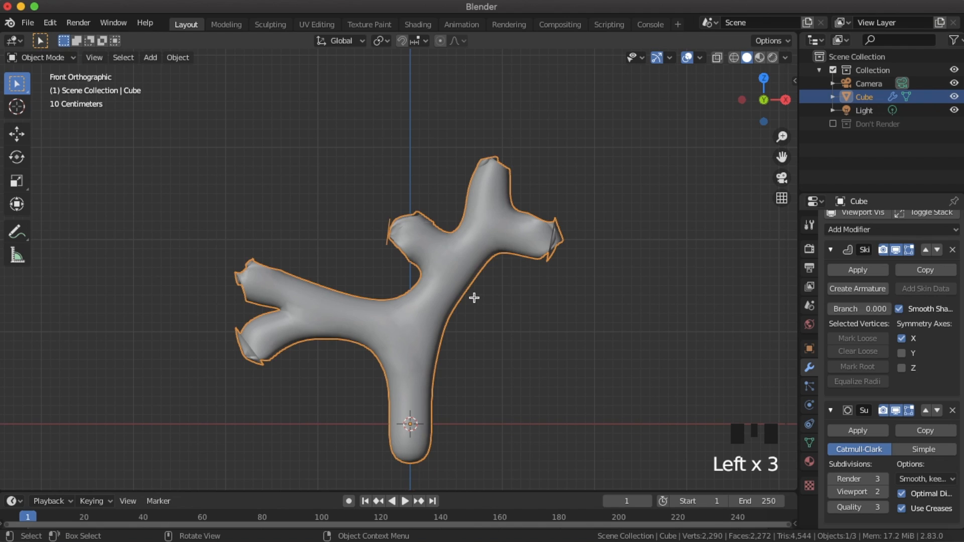
# Step: Shrink the skin radius of all skeleton vertices to about 0.31 in Edit Mode
pyautogui.press('Tab')
pyautogui.press('a')
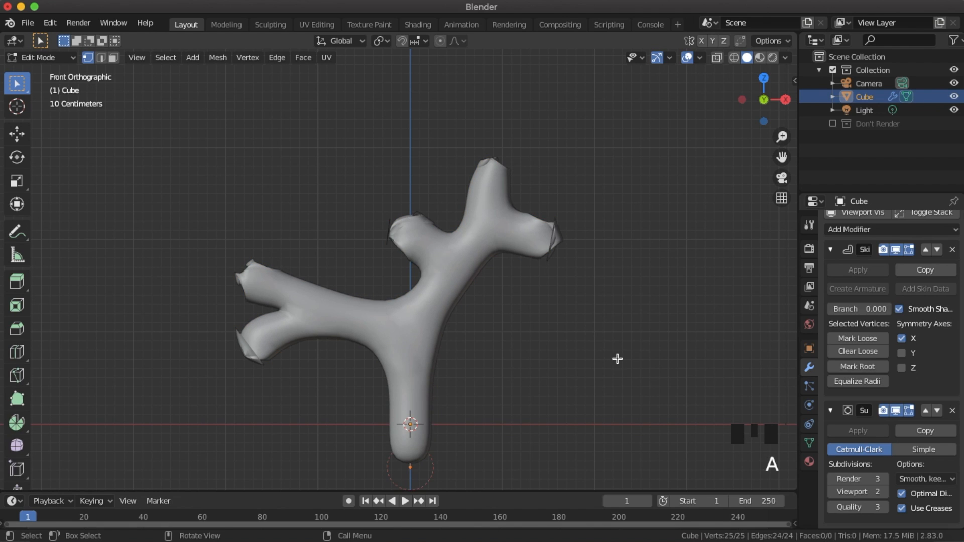
pyautogui.hotkey('ctrl', 'a')
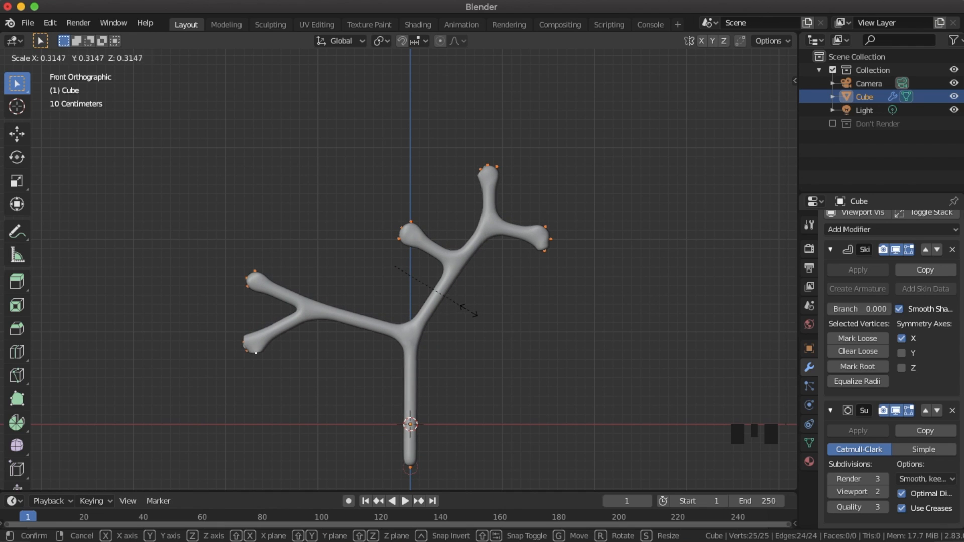
pyautogui.click(435, 330)
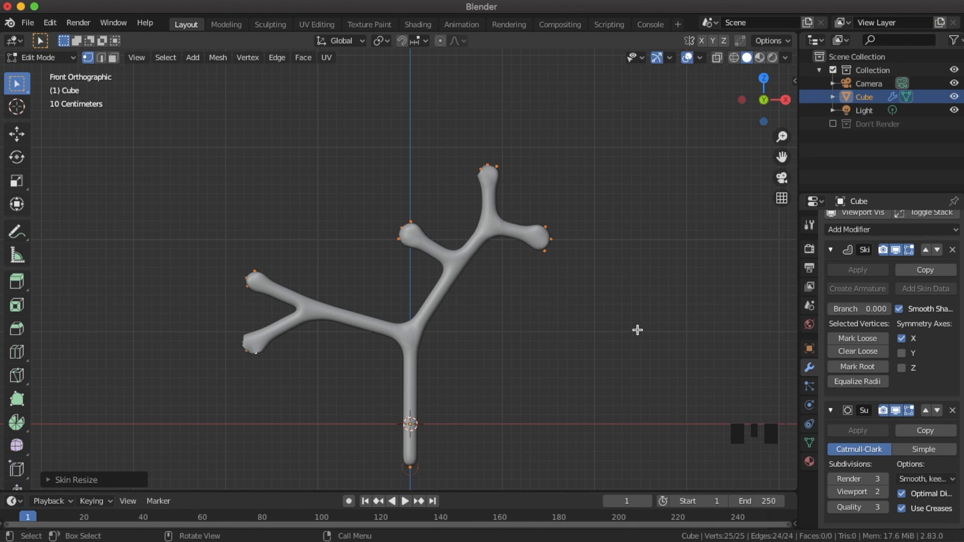
# Step: Turn on X-ray, select the vertices of all five branch tips and their twigs, and shrink their skin radius to about half
pyautogui.hotkey('alt', 'z')
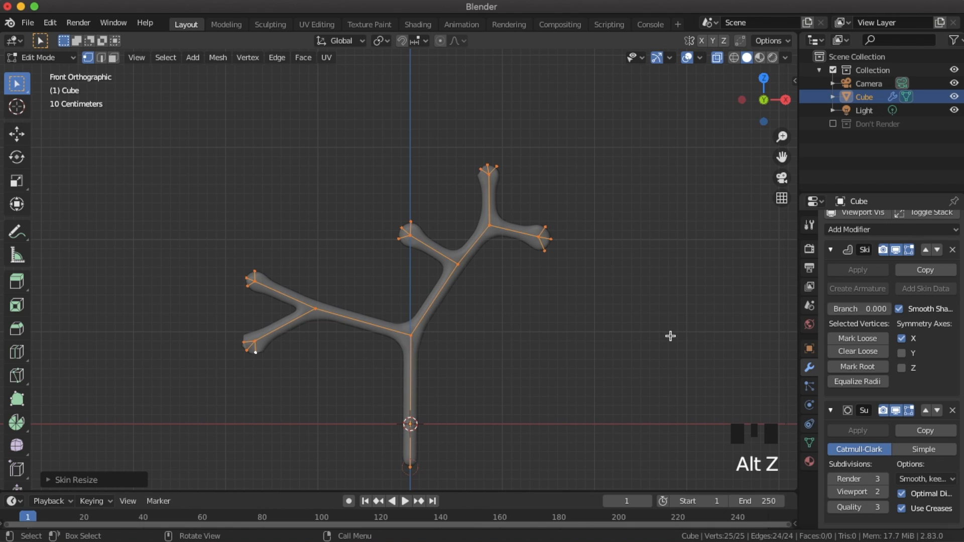
pyautogui.press('a')
pyautogui.press('a')
pyautogui.press('a')
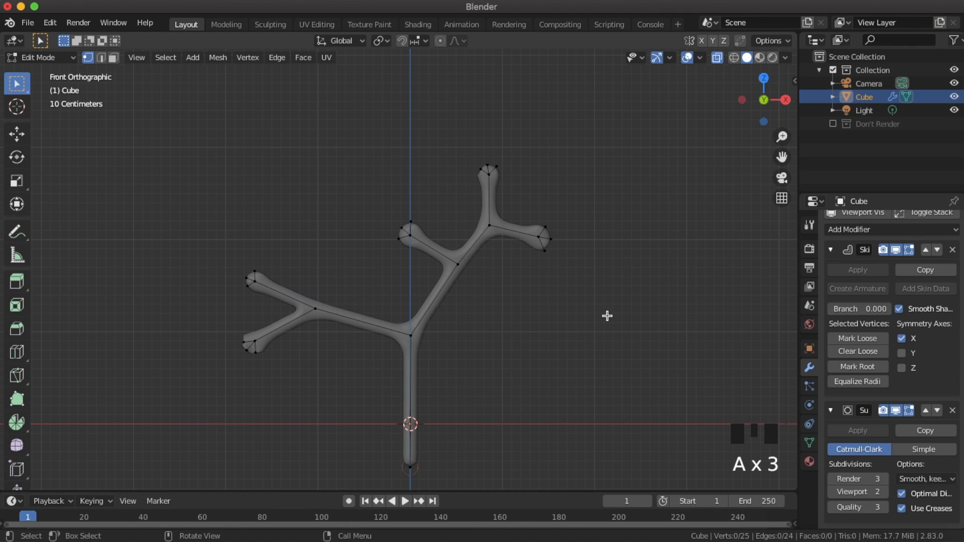
pyautogui.press('c')
pyautogui.moveTo(596, 340); pyautogui.dragTo(557, 200)
pyautogui.moveTo(553, 152)
pyautogui.mouseDown()
pyautogui.moveTo(463, 164)
pyautogui.moveTo(408, 202)
pyautogui.moveTo(383, 260)
pyautogui.moveTo(256, 248)
pyautogui.moveTo(232, 310)
pyautogui.moveTo(289, 394)
pyautogui.mouseUp()
pyautogui.rightClick(608, 283)
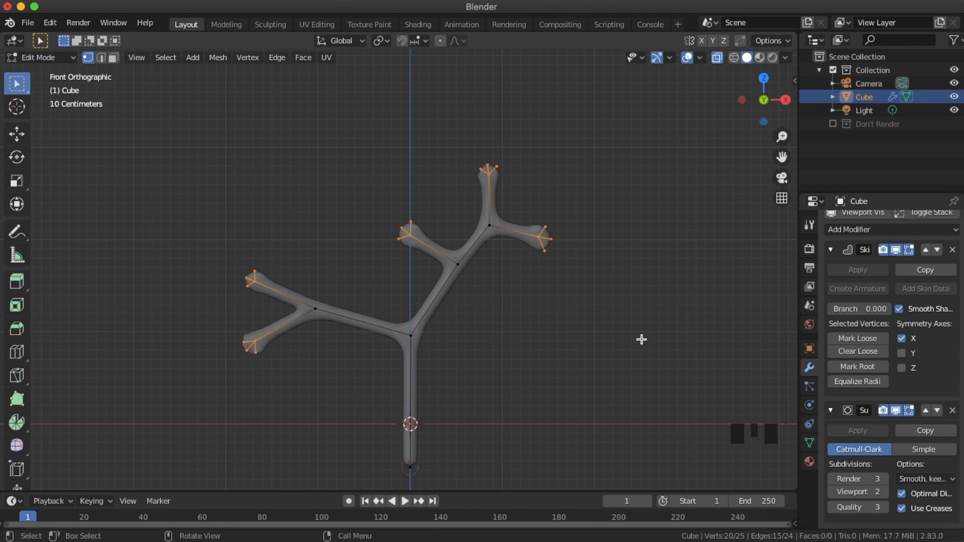
pyautogui.hotkey('ctrl', 'a')
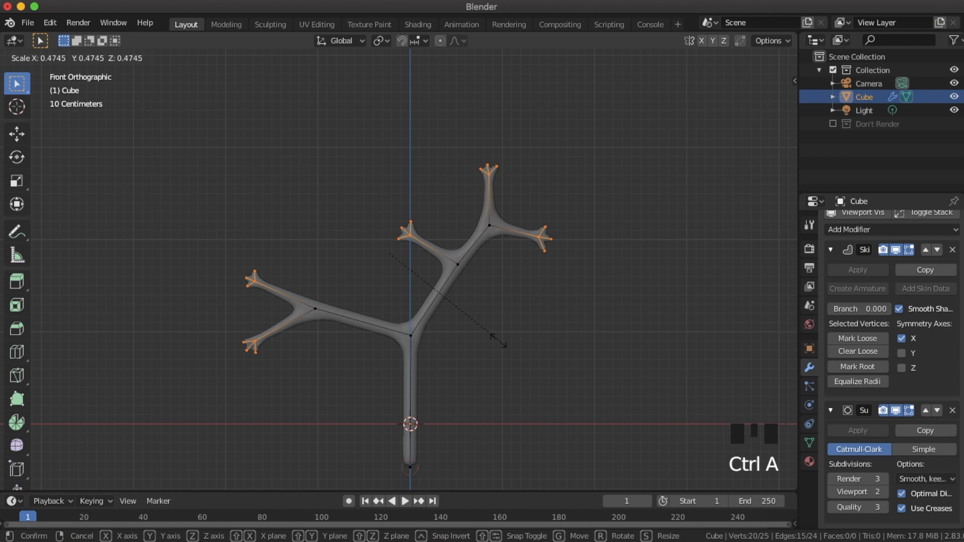
pyautogui.click(536, 316)
# Step: Move the end vertices of the three twigs at the right branch's outer tip outward to lengthen them
pyautogui.scroll(2, 536, 316)
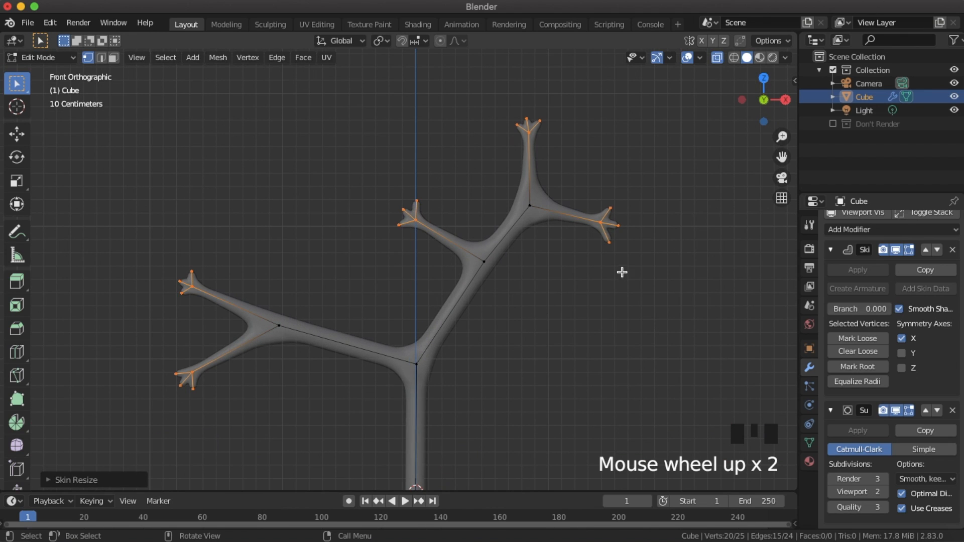
pyautogui.click(623, 253)
pyautogui.press('g')
pyautogui.click(613, 224)
pyautogui.press('g')
pyautogui.click(654, 231)
pyautogui.click(609, 204)
pyautogui.press('g')
pyautogui.click(621, 192)
# Step: Spread and lengthen the three twigs at the tree's topmost tip by moving their end vertices
pyautogui.press('g')
pyautogui.click(538, 114)
pyautogui.click(533, 114)
pyautogui.press('g')
pyautogui.click(534, 100)
pyautogui.click(525, 128)
pyautogui.press('g')
pyautogui.rightClick(517, 125)
pyautogui.click(513, 124)
pyautogui.press('g')
pyautogui.click(496, 118)
# Step: Move the end vertices of the three twigs on the middle branch outward
pyautogui.click(427, 193)
pyautogui.press('g')
pyautogui.click(428, 186)
pyautogui.click(402, 209)
pyautogui.press('g')
pyautogui.click(394, 207)
pyautogui.click(399, 224)
pyautogui.press('g')
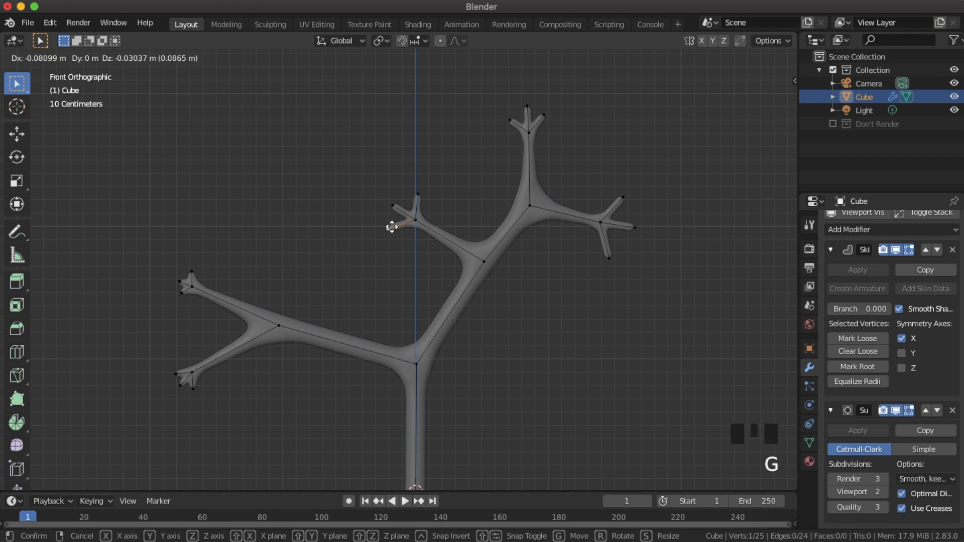
pyautogui.click(392, 227)
# Step: Lengthen the three twigs at the upper tip of the left branch by moving their end vertices outward
pyautogui.click(194, 270)
pyautogui.press('g')
pyautogui.click(186, 257)
pyautogui.press('g')
pyautogui.click(185, 288)
pyautogui.click(183, 294)
pyautogui.press('g')
pyautogui.click(172, 302)
# Step: Lengthen and fan out the three twigs at the lower tip of the left branch
pyautogui.click(178, 376)
pyautogui.press('g')
pyautogui.click(173, 383)
pyautogui.click(176, 387)
pyautogui.press('g')
pyautogui.click(176, 392)
pyautogui.press('g')
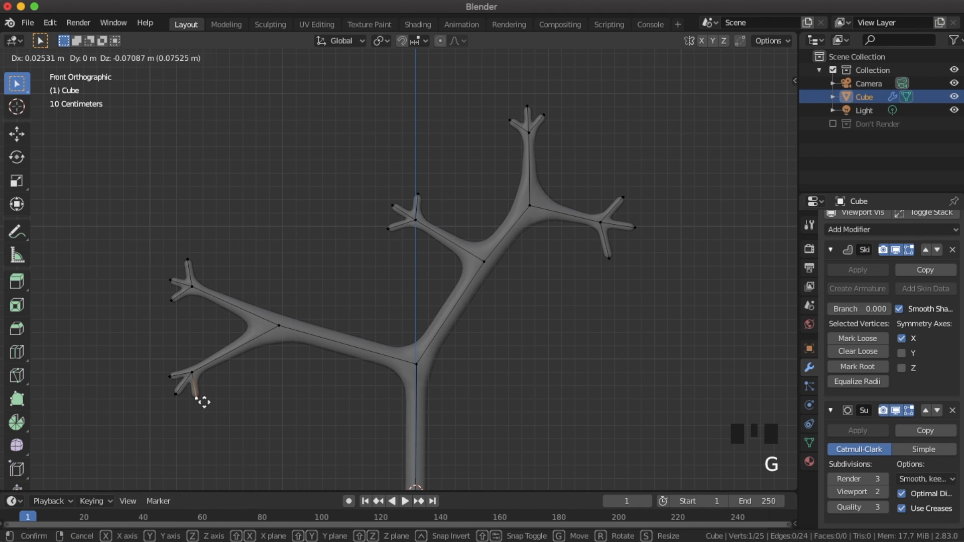
pyautogui.click(198, 399)
# Step: Turn off X-ray and reposition the end of the upright twig on the middle branch
pyautogui.press('Tab')
pyautogui.hotkey('alt', 'z')
pyautogui.scroll(2, 341, 387)
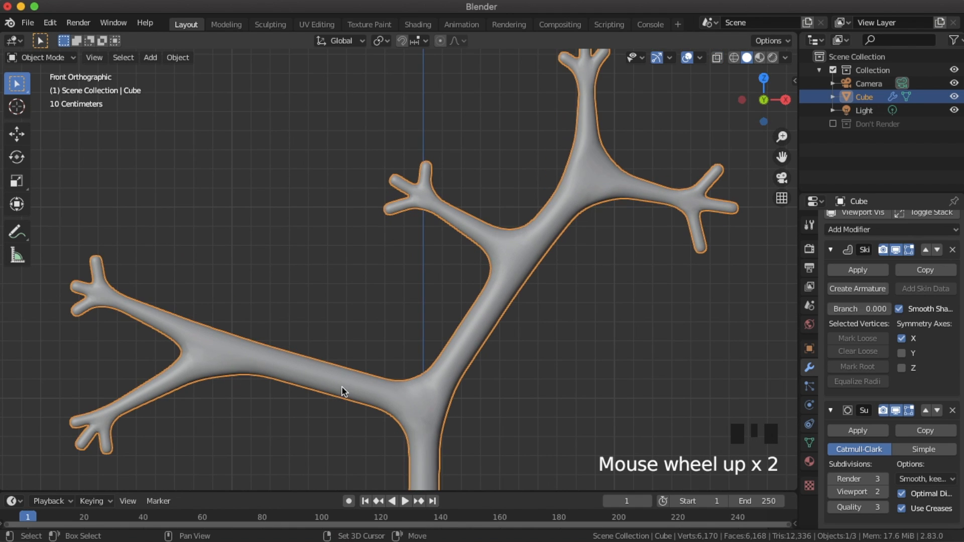
pyautogui.keyDown('shift'); pyautogui.moveTo(340, 387); pyautogui.dragTo(465, 284, button='middle'); pyautogui.keyUp('shift')
pyautogui.scroll(2, 310, 276)
pyautogui.scroll(-3, 632, 189)
pyautogui.keyDown('shift'); pyautogui.moveTo(633, 189); pyautogui.dragTo(344, 256, button='middle'); pyautogui.keyUp('shift')
pyautogui.press('Tab')
pyautogui.click(252, 259)
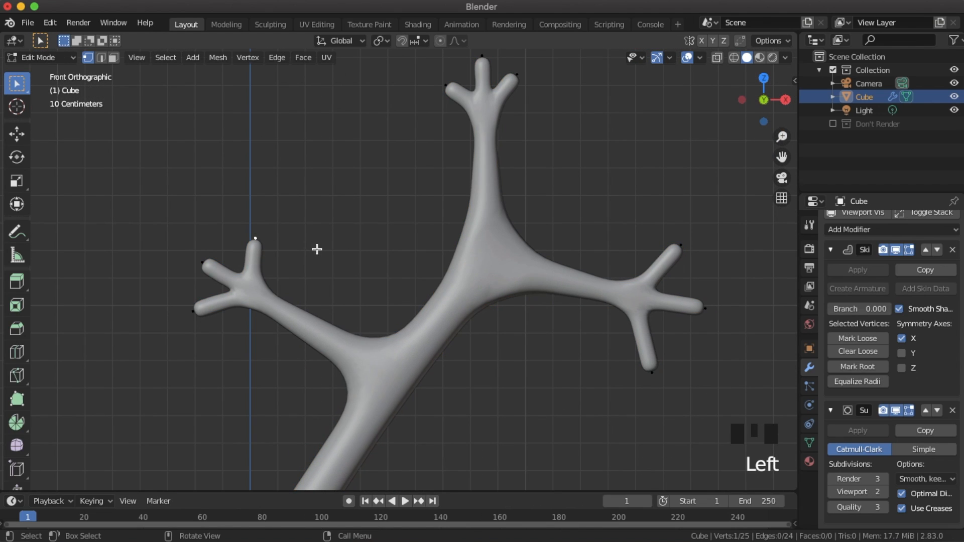
pyautogui.press('g')
pyautogui.click(313, 247)
# Step: Nudge the ends of the lower and upper twigs at the right branch's outer tip
pyautogui.press('Tab')
pyautogui.scroll(-4, 463, 284)
pyautogui.scroll(-3, 537, 301)
pyautogui.scroll(4, 519, 318)
pyautogui.press('Tab')
pyautogui.click(544, 327)
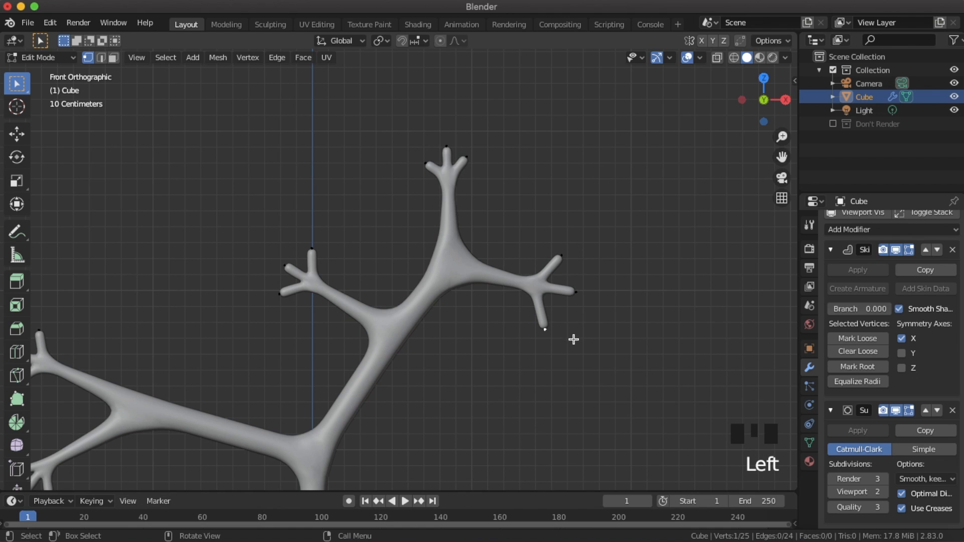
pyautogui.press('g')
pyautogui.click(579, 336)
pyautogui.click(587, 294)
pyautogui.click(570, 244)
pyautogui.press('g')
pyautogui.click(574, 248)
pyautogui.scroll(-3, 494, 361)
# Step: Enlarge the skin radius of the trunk's bottom vertex to about four times its size to flare the base
pyautogui.press('Tab')
pyautogui.scroll(-4, 494, 360)
pyautogui.press('Tab')
pyautogui.keyDown('shift'); pyautogui.moveTo(443, 383); pyautogui.dragTo(484, 323, button='middle'); pyautogui.keyUp('shift')
pyautogui.scroll(4, 484, 323)
pyautogui.click(423, 366)
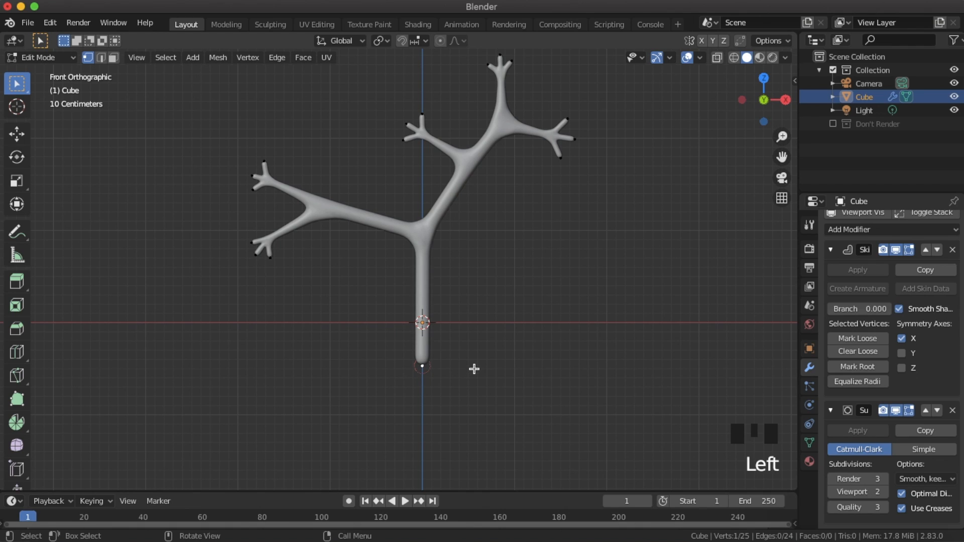
pyautogui.hotkey('ctrl', 'a')
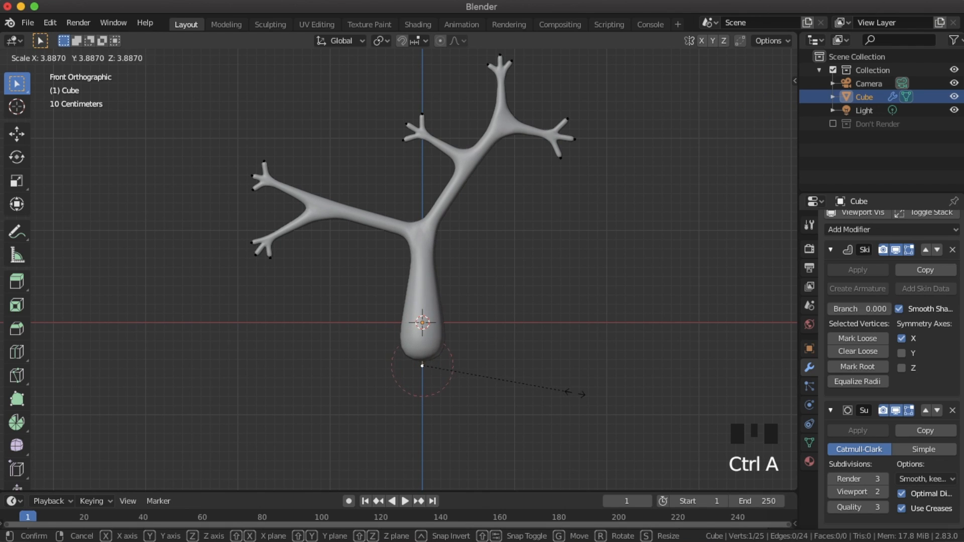
pyautogui.click(586, 394)
# Step: Adjust the skin radius at the fork where the trunk splits into the left and right branches
pyautogui.click(431, 238)
pyautogui.hotkey('ctrl', 'a')
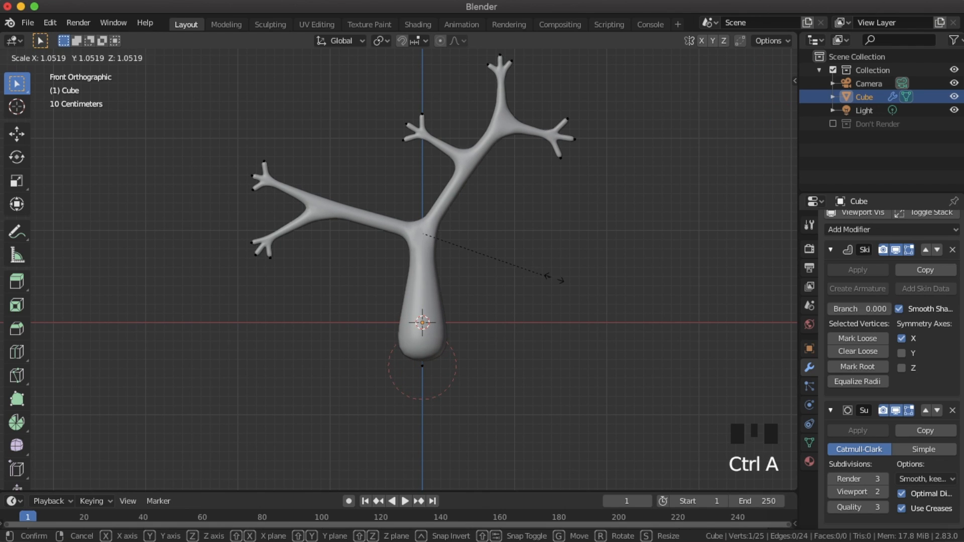
pyautogui.click(556, 280)
pyautogui.click(333, 237)
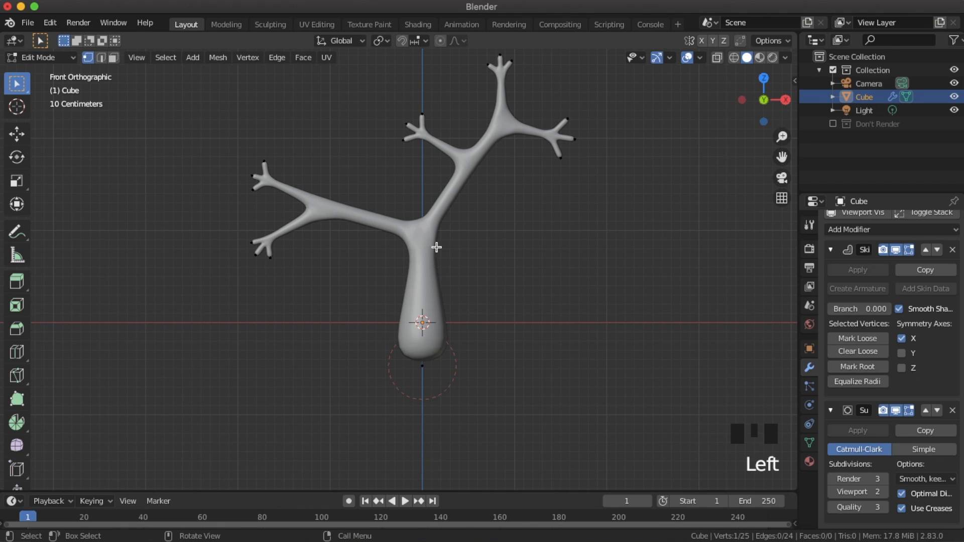
pyautogui.hotkey('ctrl', 'a')
pyautogui.click(507, 266)
# Step: Adjust the skin radius at the two forks along the right branch, thinning the uppermost one
pyautogui.click(481, 166)
pyautogui.hotkey('ctrl', 'a')
pyautogui.click(522, 185)
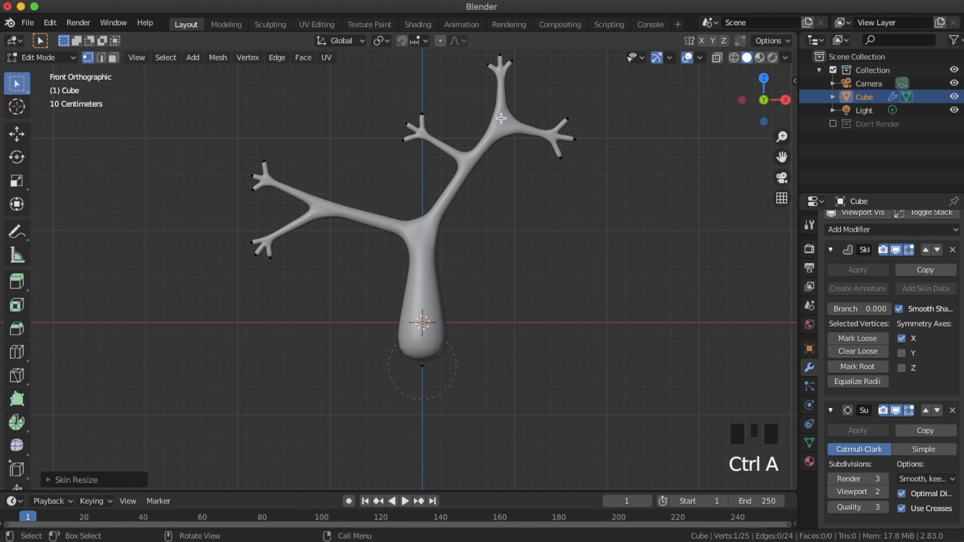
pyautogui.hotkey('ctrl', 'a')
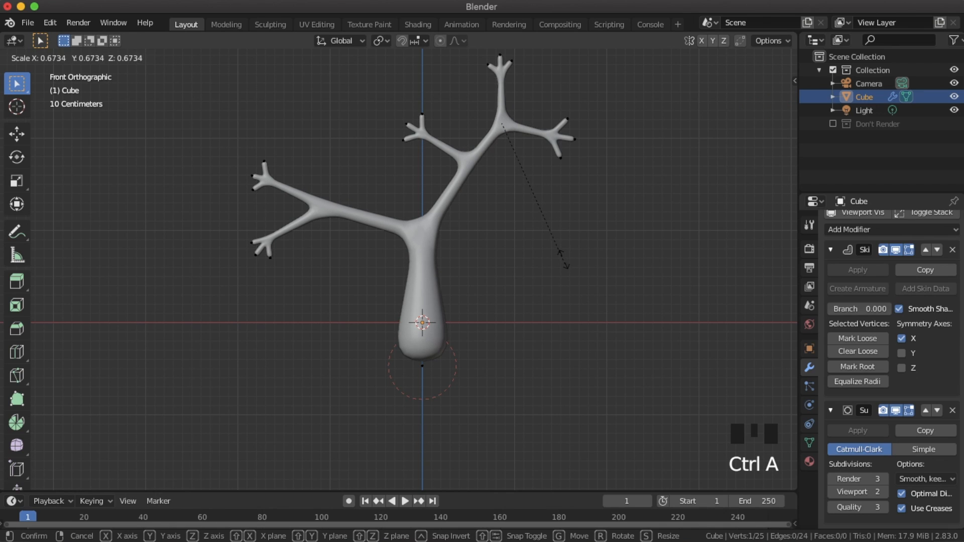
pyautogui.click(541, 199)
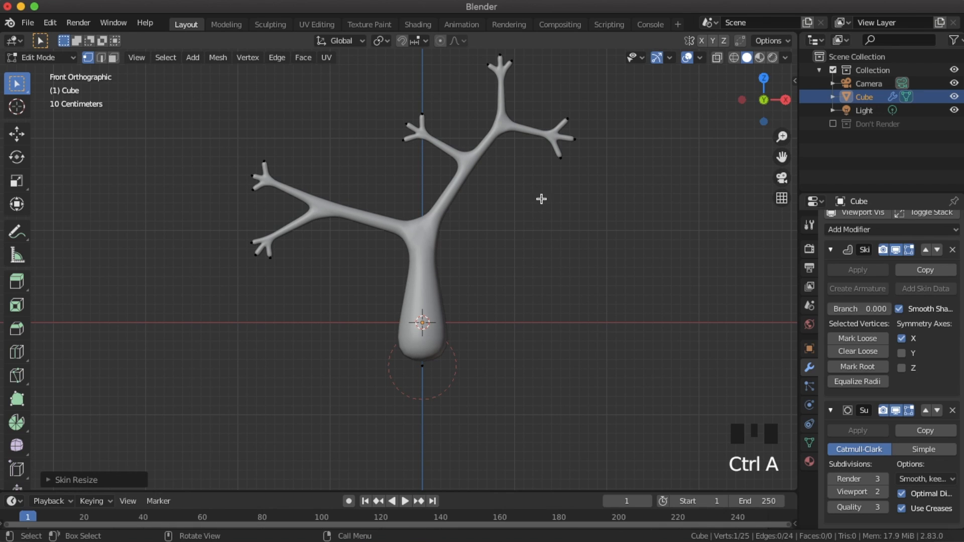
pyautogui.hotkey('alt', 'z')
pyautogui.click(477, 169)
pyautogui.click(496, 129)
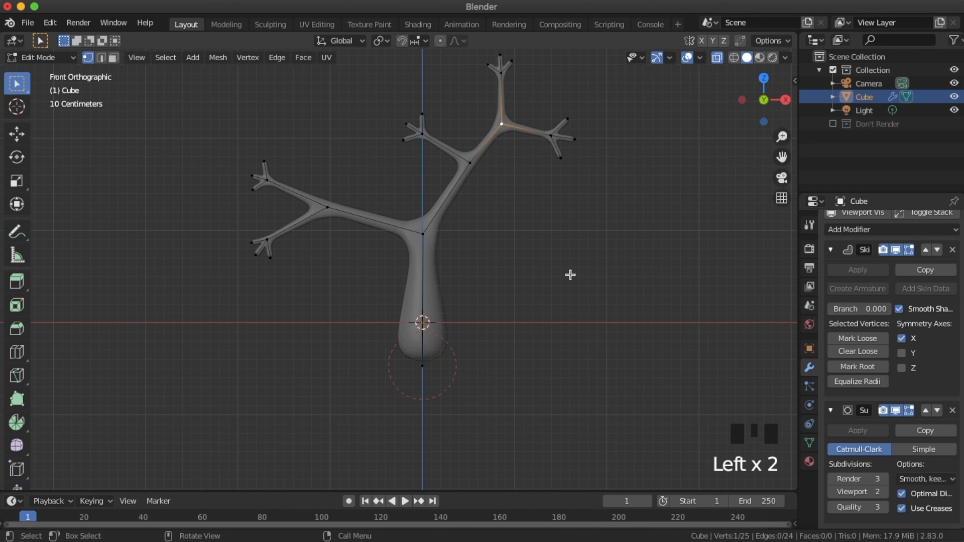
pyautogui.hotkey('alt', 'z')
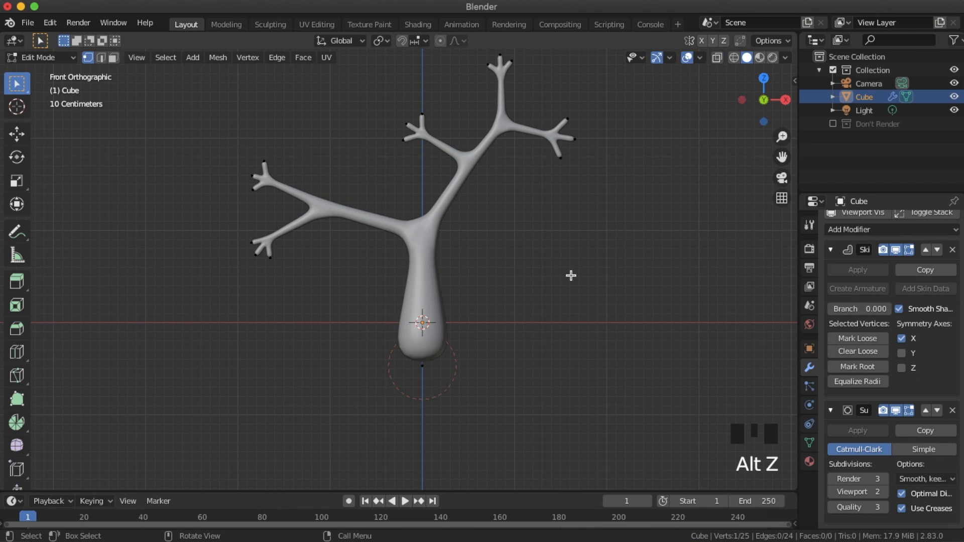
# Step: Return to Object Mode and examine the tree's shape from several angles and distances
pyautogui.press('Tab')
pyautogui.moveTo(463, 282); pyautogui.dragTo(518, 243, button='middle')
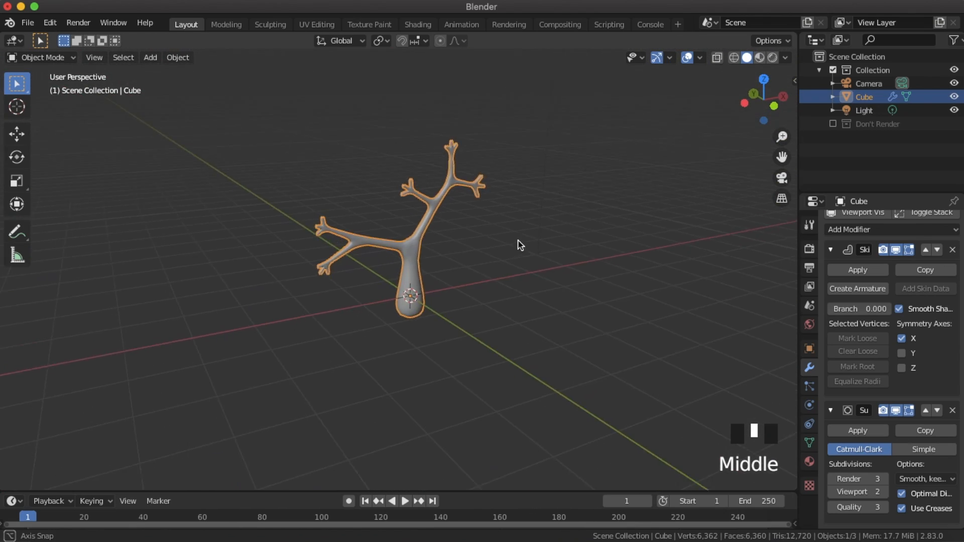
pyautogui.scroll(-2, 468, 269)
pyautogui.scroll(2, 468, 268)
pyautogui.scroll(-2, 443, 297)
pyautogui.moveTo(443, 297); pyautogui.dragTo(366, 264, button='middle')
pyautogui.scroll(2, 366, 264)
pyautogui.scroll(-6, 364, 304)
pyautogui.scroll(3, 423, 292)
pyautogui.scroll(4, 421, 288)
# Step: Add a mesh circle around the trunk's base and fill it with a face
pyautogui.press('KP_1')
pyautogui.scroll(-1, 420, 287)
pyautogui.scroll(2, 466, 279)
pyautogui.scroll(1, 465, 279)
pyautogui.hotkey('shift', 'a')
pyautogui.moveTo(481, 269)
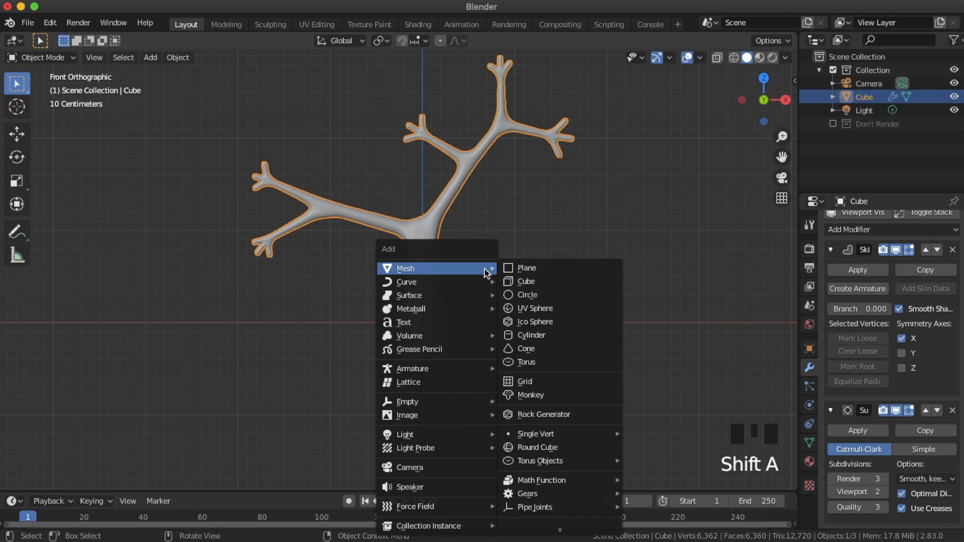
pyautogui.click(531, 299)
pyautogui.moveTo(512, 308); pyautogui.dragTo(507, 366, button='middle')
pyautogui.scroll(3, 507, 366)
pyautogui.press('Tab')
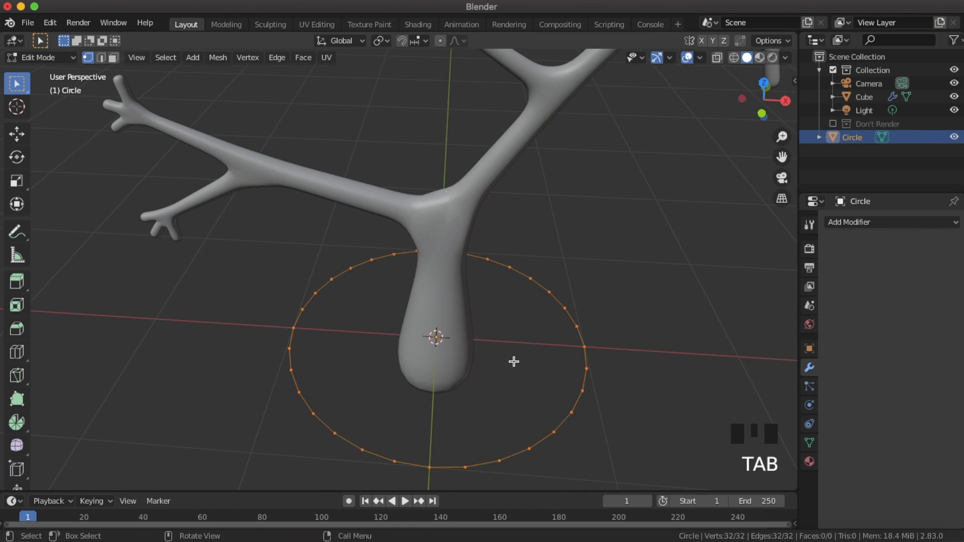
pyautogui.scroll(-3, 513, 362)
pyautogui.press('f')
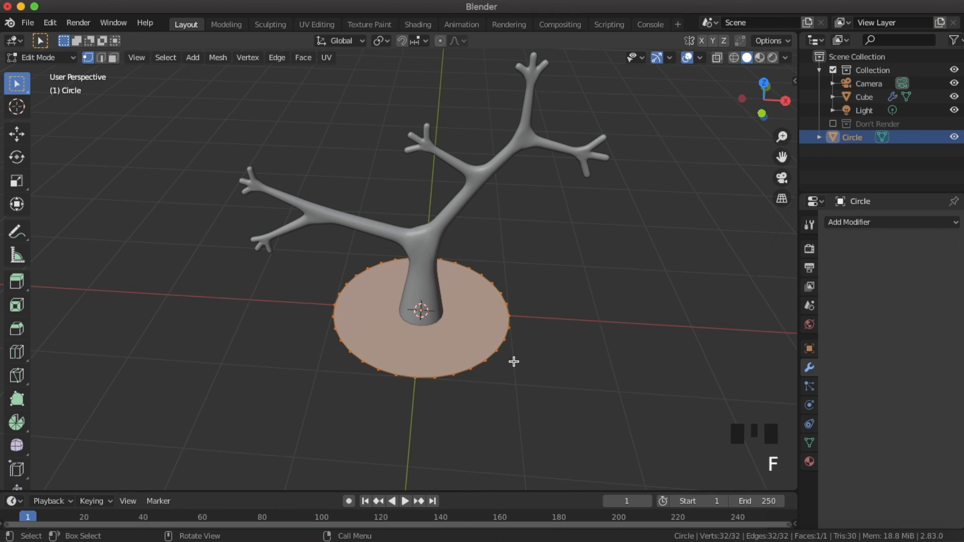
# Step: Rotate the filled circle about the global X axis to stand upright and return to Object Mode
pyautogui.press('r')
pyautogui.press('x')
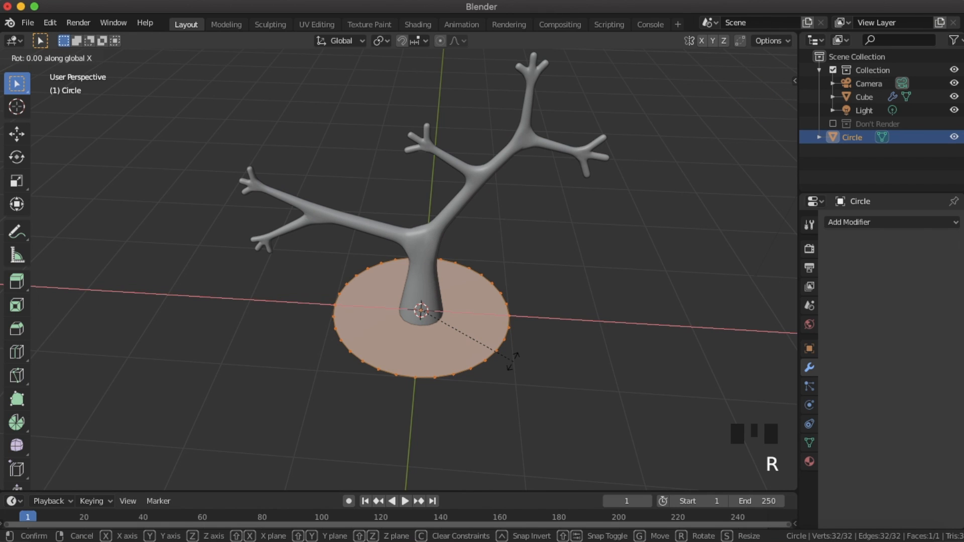
pyautogui.click(514, 362)
pyautogui.press('Tab')
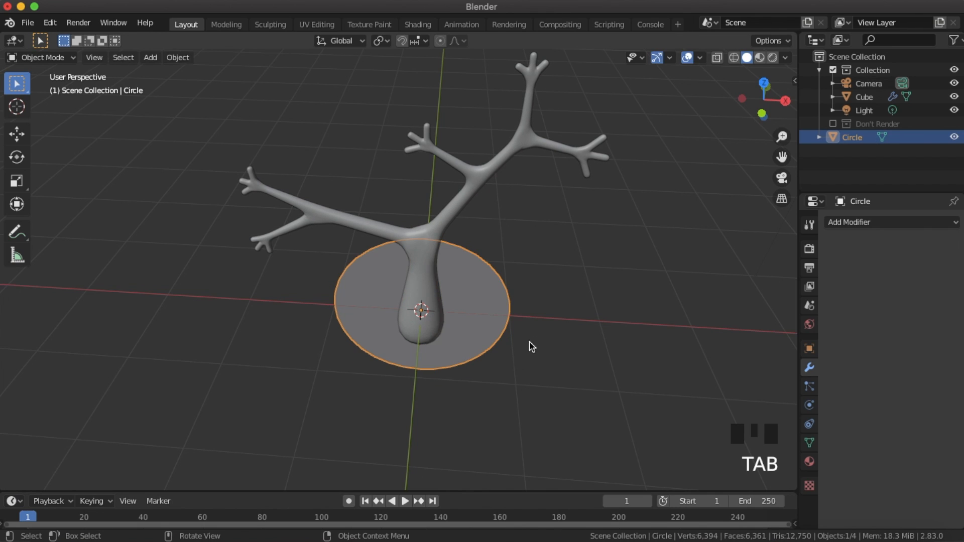
pyautogui.moveTo(527, 348); pyautogui.dragTo(661, 275, button='middle')
# Step: Add a Solidify modifier to the circle and set its offset to 0
pyautogui.click(866, 225)
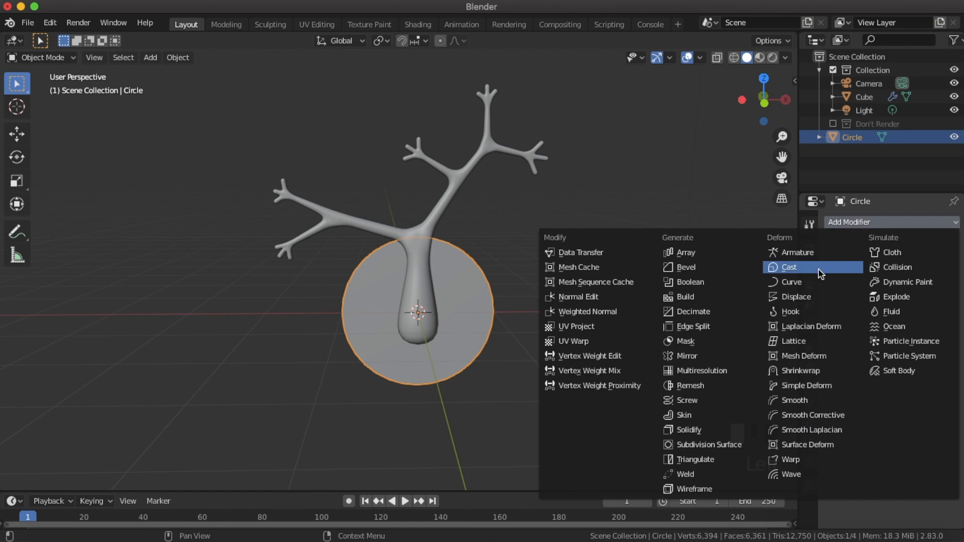
pyautogui.click(685, 429)
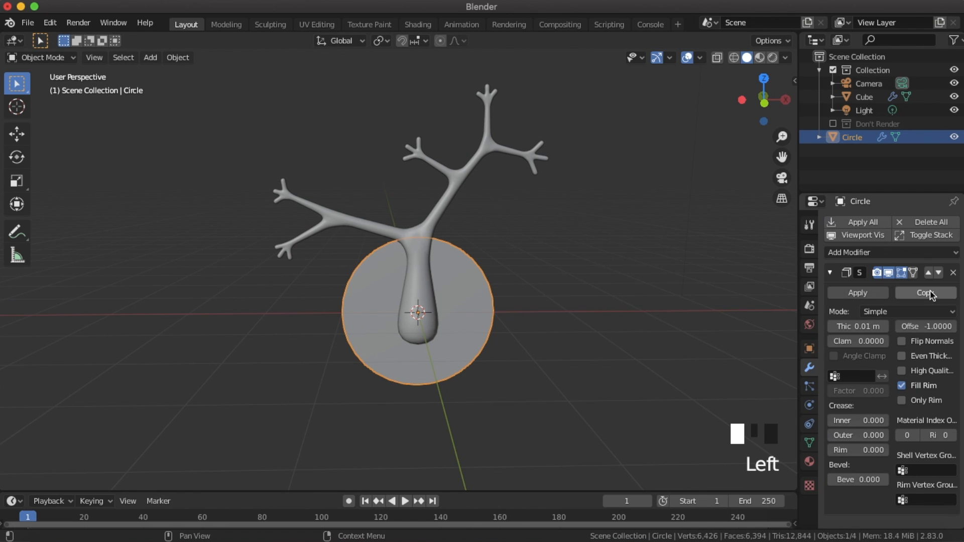
pyautogui.doubleClick(929, 326)
pyautogui.press('Return')
# Step: Set the Solidify modifier's thickness on the circle to 0.15 m
pyautogui.moveTo(611, 336); pyautogui.dragTo(914, 374, button='middle')
pyautogui.scroll(5, 660, 334)
pyautogui.moveTo(667, 337); pyautogui.dragTo(630, 335, button='middle')
pyautogui.moveTo(854, 326); pyautogui.dragTo(878, 325)
pyautogui.scroll(-2, 553, 323)
pyautogui.scroll(1, 815, 328)
pyautogui.click(868, 326)
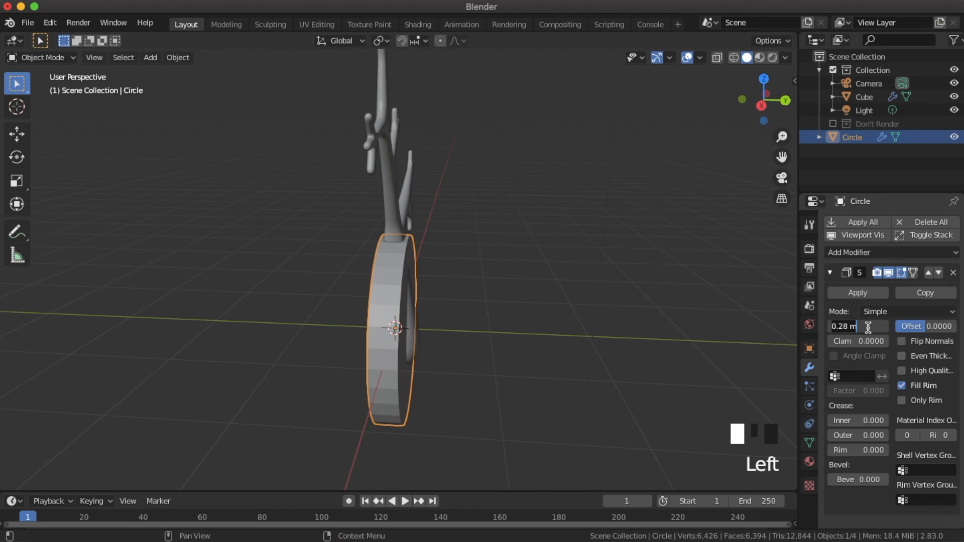
pyautogui.write('.1')
pyautogui.press('Return')
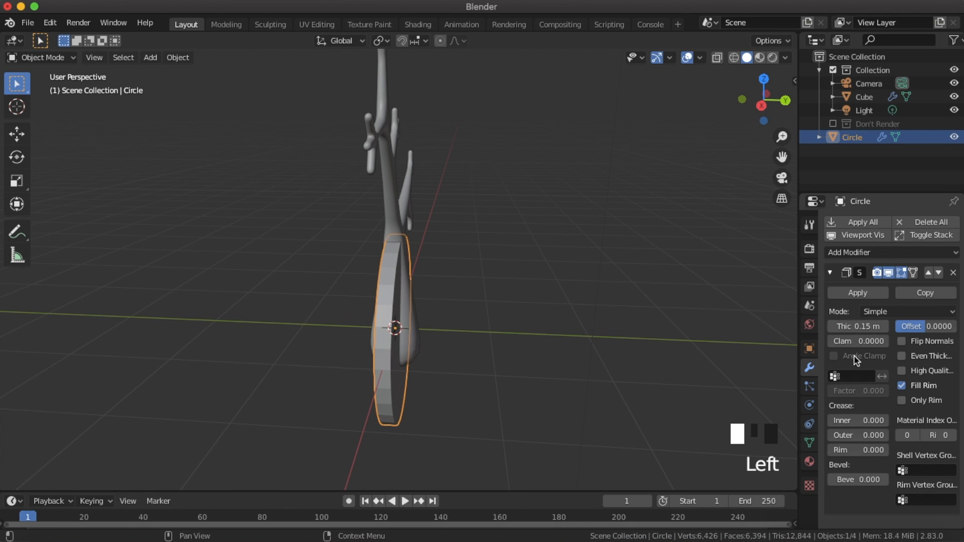
# Step: Add a Bevel modifier to the disc and set its limit method to Angle
pyautogui.moveTo(465, 317); pyautogui.dragTo(618, 310, button='middle')
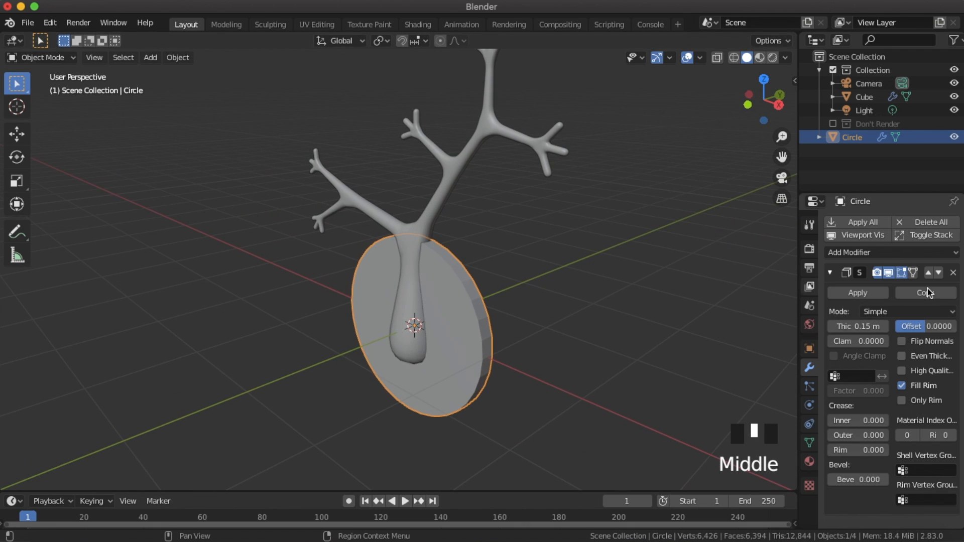
pyautogui.click(854, 252)
pyautogui.click(709, 297)
pyautogui.scroll(-6, 944, 394)
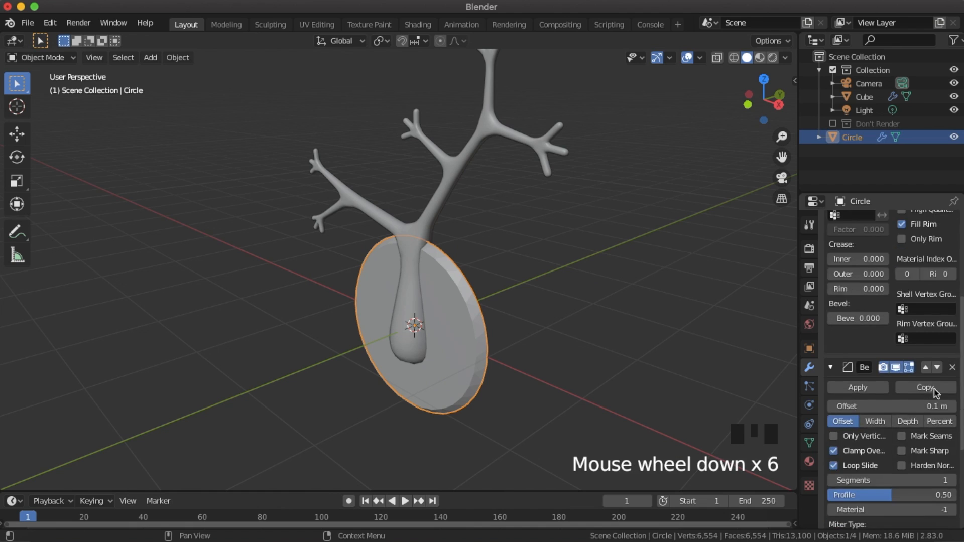
pyautogui.scroll(-5, 945, 394)
pyautogui.click(876, 450)
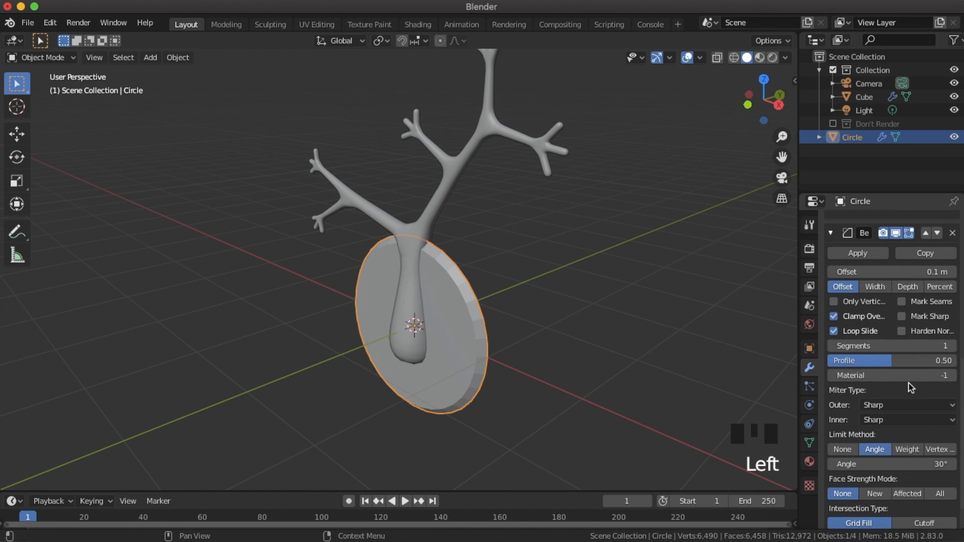
# Step: Set the disc's bevel to 5 segments with an offset of 0.052 m
pyautogui.doubleClick(887, 345)
pyautogui.press('Return')
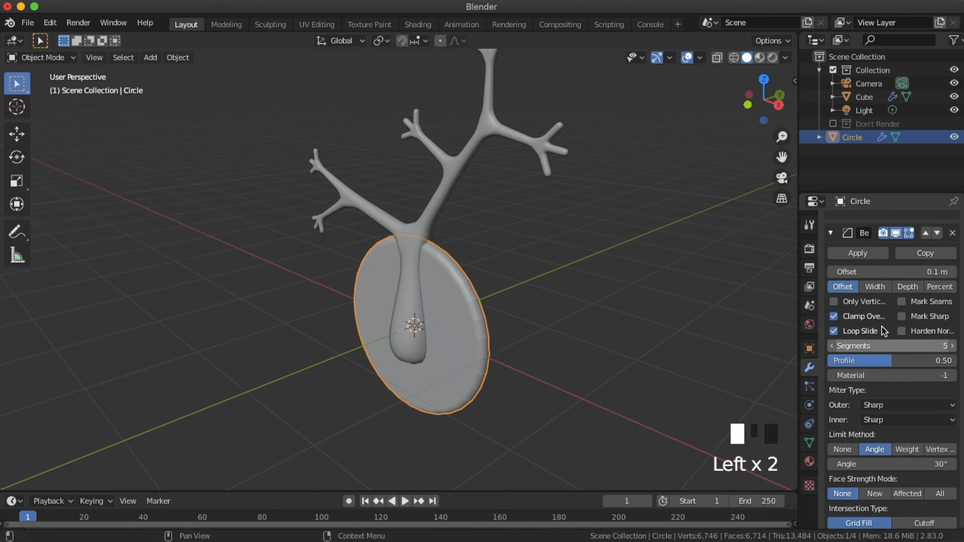
pyautogui.click(902, 273)
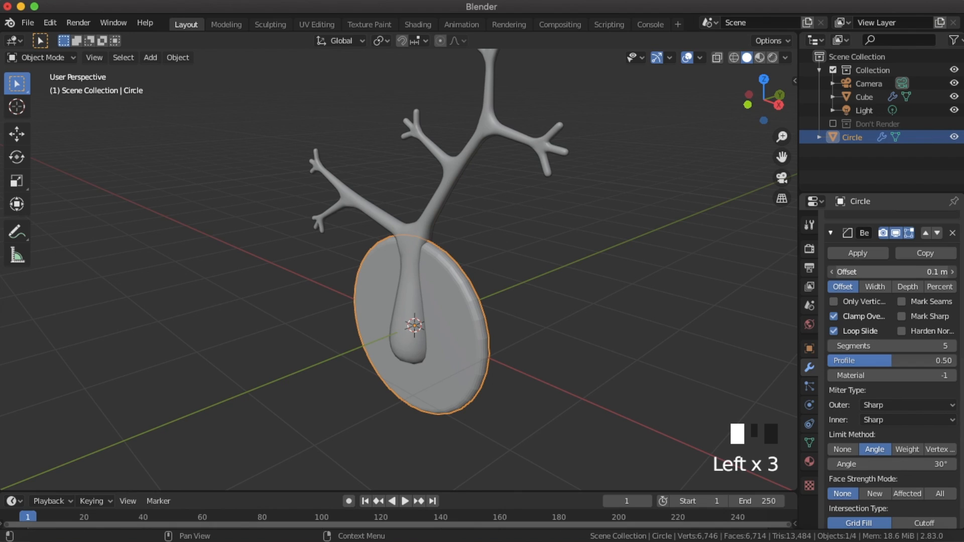
pyautogui.moveTo(902, 273); pyautogui.dragTo(873, 273)
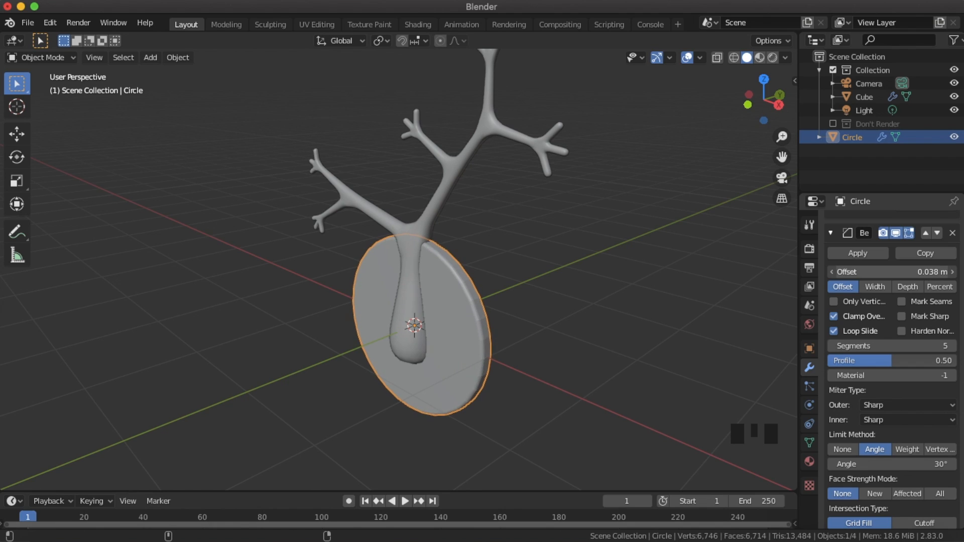
# Step: Apply smooth shading to the beveled disc
pyautogui.rightClick(467, 290)
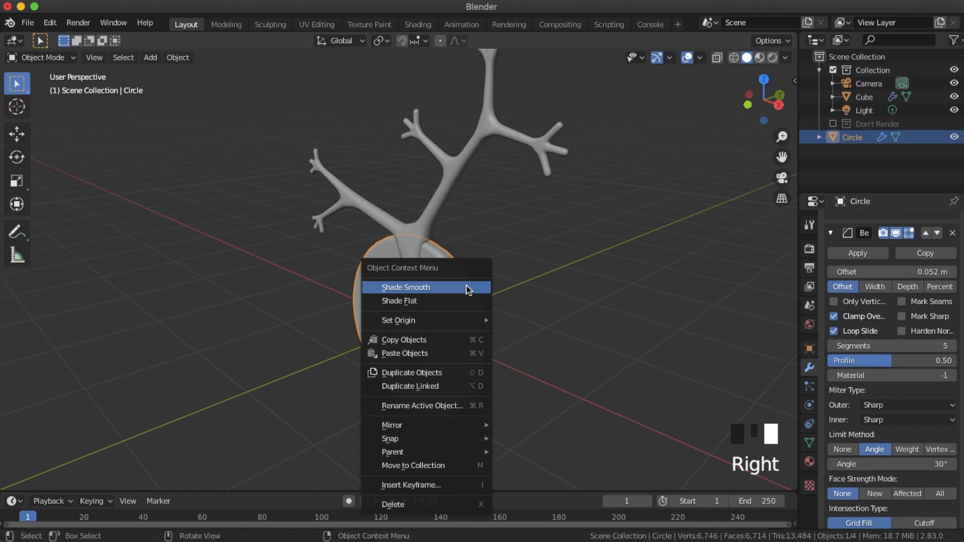
pyautogui.click(466, 287)
pyautogui.moveTo(499, 327); pyautogui.dragTo(559, 317, button='middle')
# Step: In front view, scale the disc down to about a third and move it onto the tree's lower-left branch tip
pyautogui.press('KP_1')
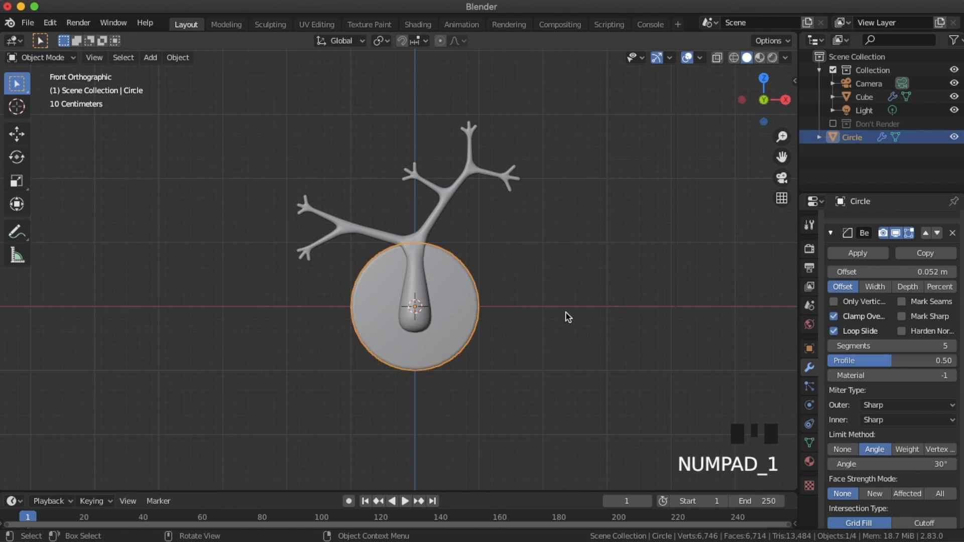
pyautogui.scroll(4, 568, 318)
pyautogui.press('s')
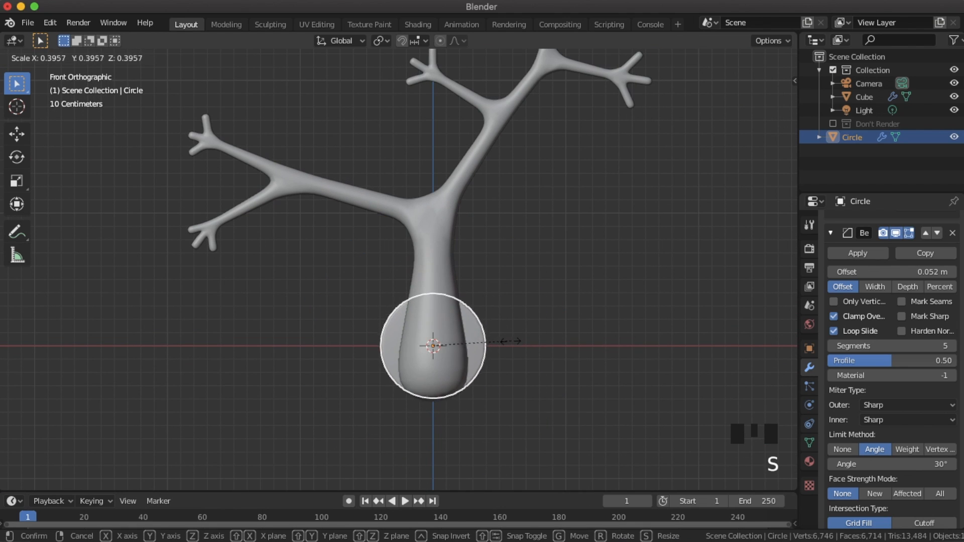
pyautogui.click(497, 346)
pyautogui.press('g')
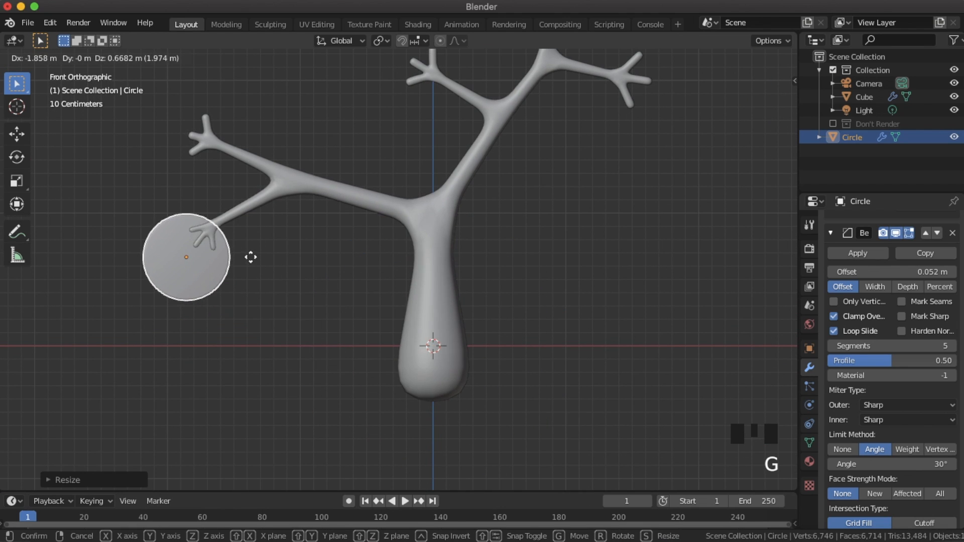
pyautogui.click(248, 214)
pyautogui.keyDown('shift'); pyautogui.moveTo(248, 214); pyautogui.dragTo(262, 281, button='middle'); pyautogui.keyUp('shift')
pyautogui.press('g')
pyautogui.press('Escape')
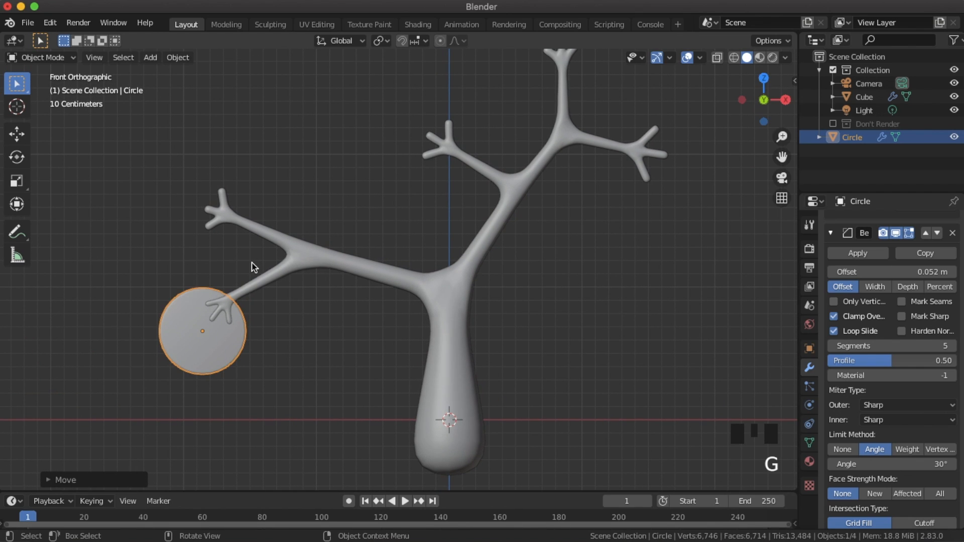
# Step: Duplicate the disc four times, placing one copy on each of the remaining branch tips
pyautogui.hotkey('shift', 'd')
pyautogui.click(246, 142)
pyautogui.hotkey('shift', 'd')
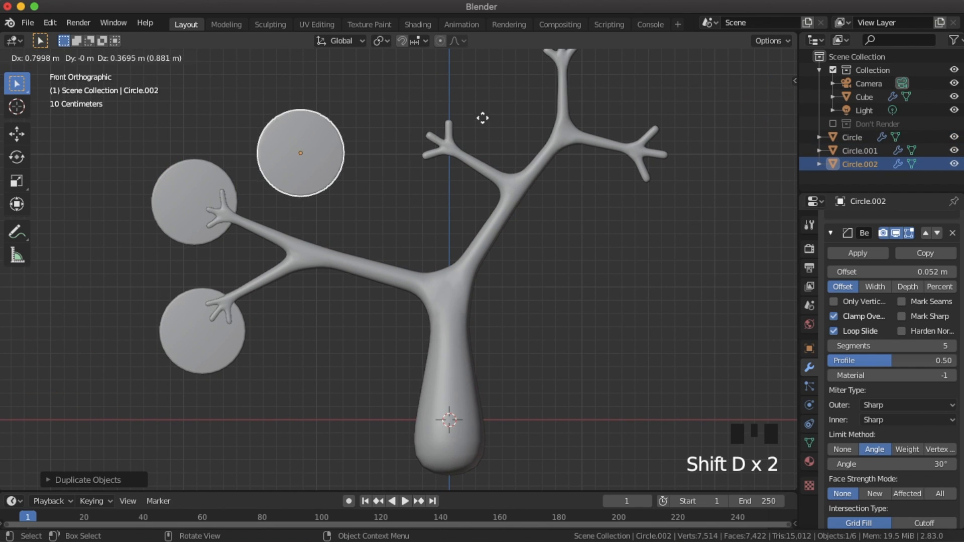
pyautogui.click(581, 107)
pyautogui.keyDown('shift'); pyautogui.moveTo(581, 107); pyautogui.dragTo(439, 255, button='middle'); pyautogui.keyUp('shift')
pyautogui.hotkey('shift', 'd')
pyautogui.click(576, 146)
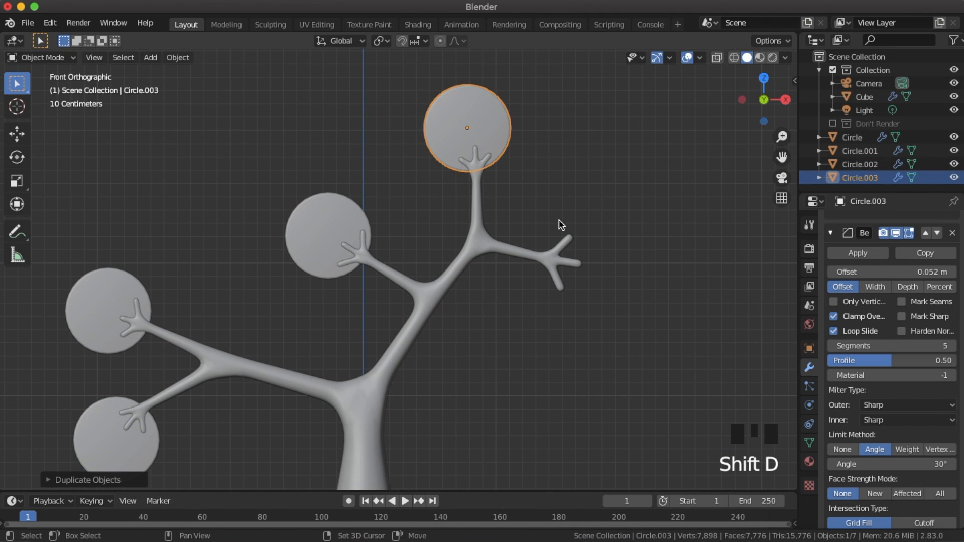
pyautogui.hotkey('shift', 'd')
pyautogui.click(678, 355)
# Step: Select all five discs and run Randomize Transform on them
pyautogui.scroll(-6, 502, 307)
pyautogui.scroll(2, 418, 204)
pyautogui.scroll(2, 422, 201)
pyautogui.keyDown('shift'); pyautogui.click(442, 187); pyautogui.keyUp('shift')
pyautogui.keyDown('shift'); pyautogui.click(334, 247); pyautogui.keyUp('shift')
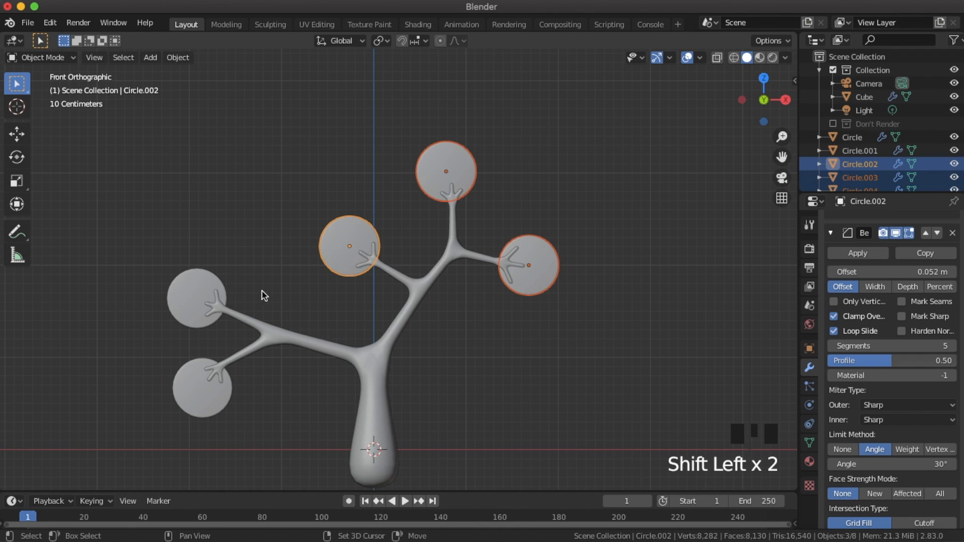
pyautogui.keyDown('shift'); pyautogui.click(206, 294); pyautogui.keyUp('shift')
pyautogui.keyDown('shift'); pyautogui.click(203, 392); pyautogui.keyUp('shift')
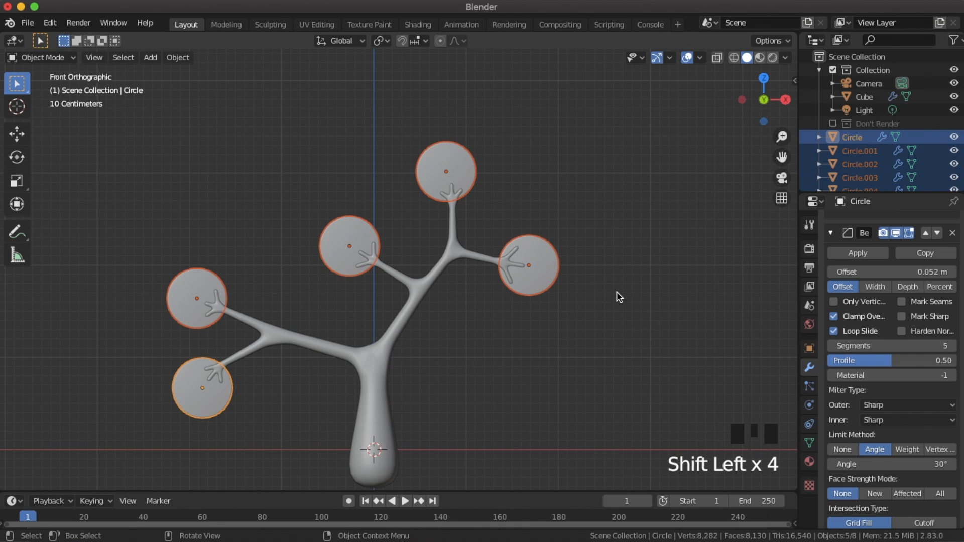
pyautogui.hotkey('shift', 'space')
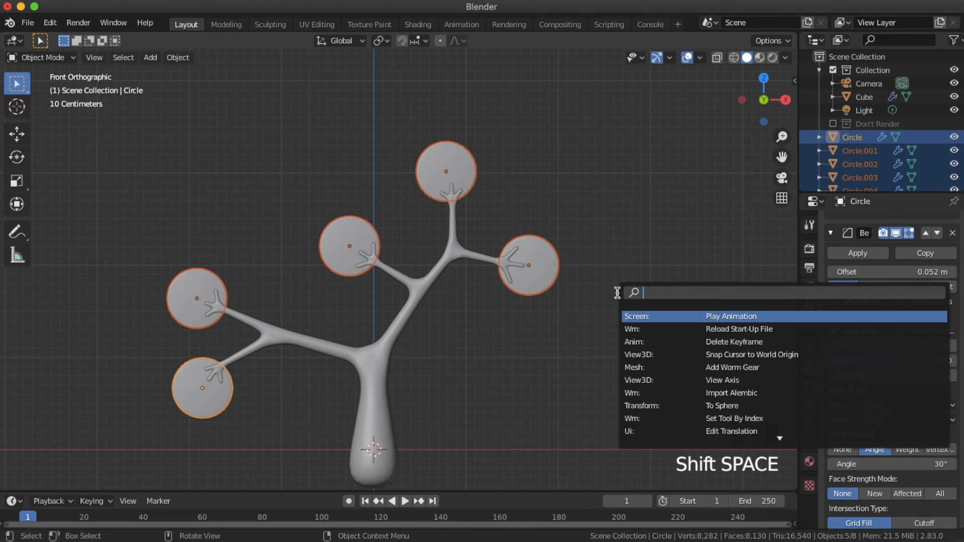
pyautogui.write('ra')
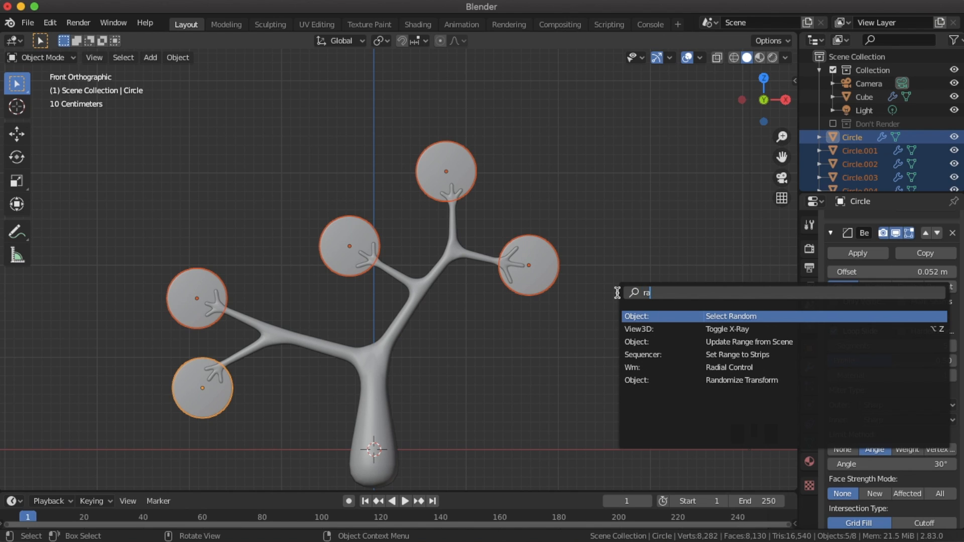
pyautogui.press('Down')
pyautogui.press('Down')
pyautogui.press('Down')
pyautogui.press('Down')
pyautogui.press('Down')
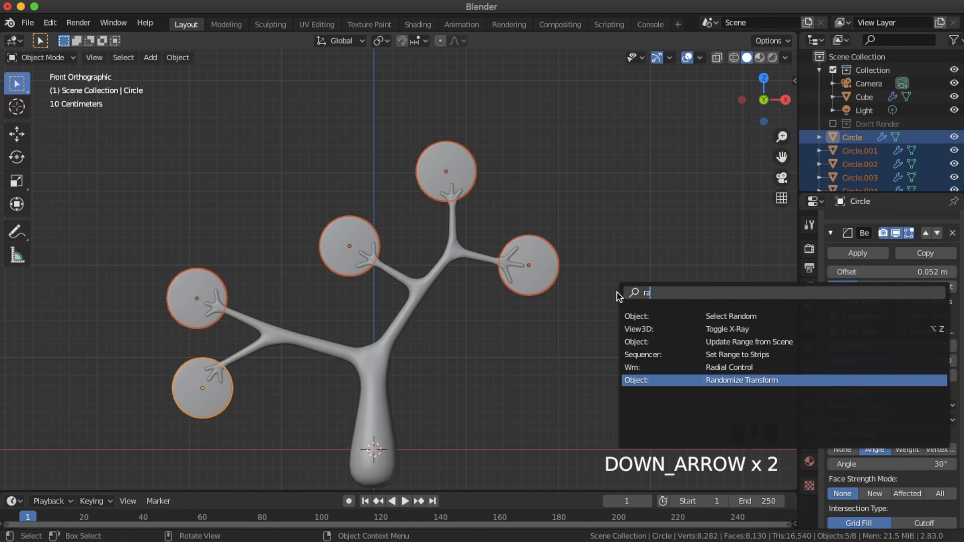
pyautogui.press('Return')
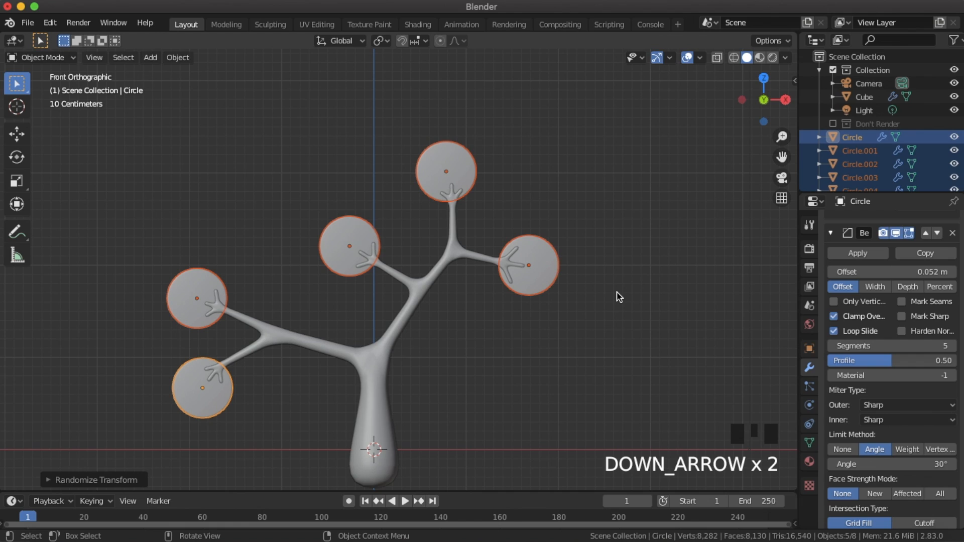
# Step: Enable Scale Even in the Randomize Transform settings and set the scale to 1.63
pyautogui.click(52, 481)
pyautogui.click(216, 434)
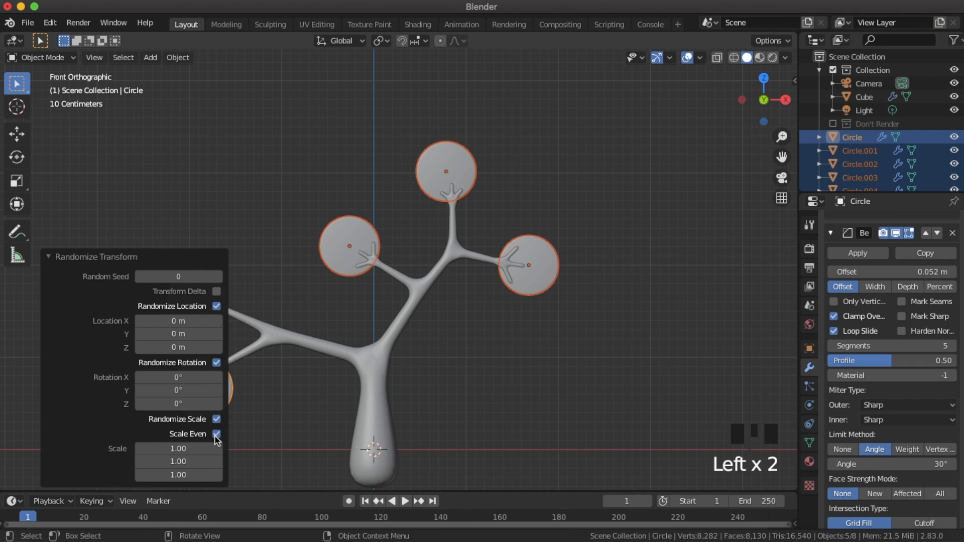
pyautogui.click(188, 450)
pyautogui.moveTo(188, 449); pyautogui.dragTo(254, 450)
pyautogui.keyDown('shift'); pyautogui.moveTo(451, 351); pyautogui.dragTo(569, 349, button='middle'); pyautogui.keyUp('shift')
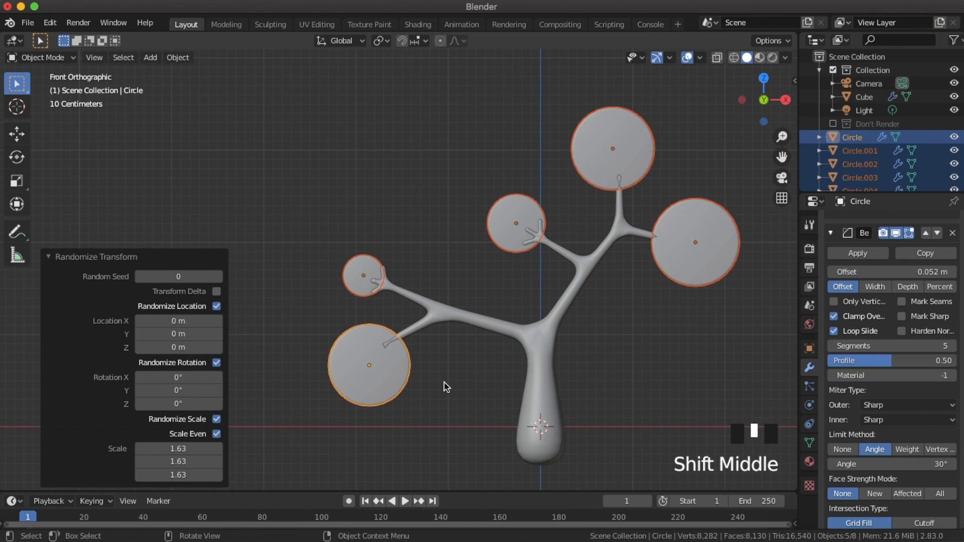
# Step: Move the smallest disc off the upper-left branch tip to the empty space beside the tree's lower-left branch
pyautogui.click(371, 390)
pyautogui.scroll(3, 439, 378)
pyautogui.scroll(-3, 439, 378)
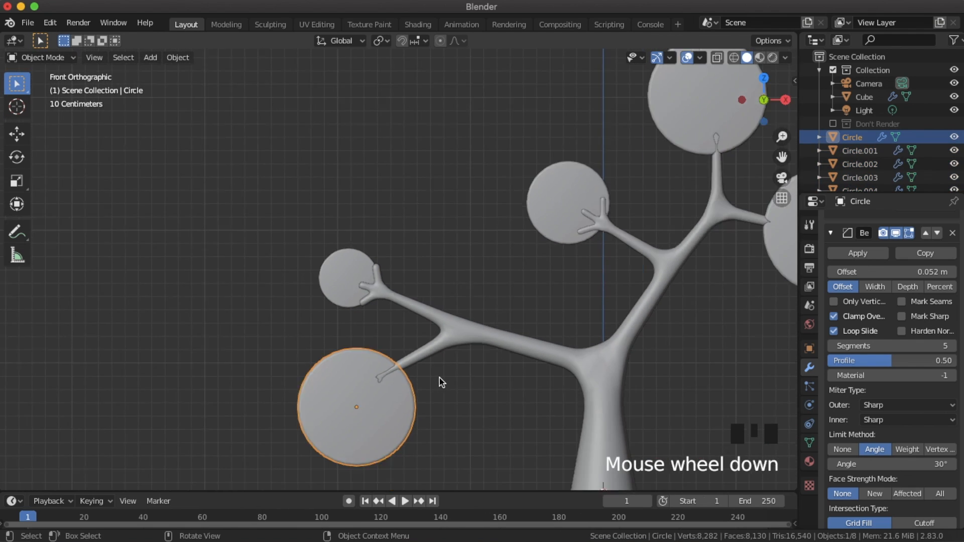
pyautogui.click(357, 282)
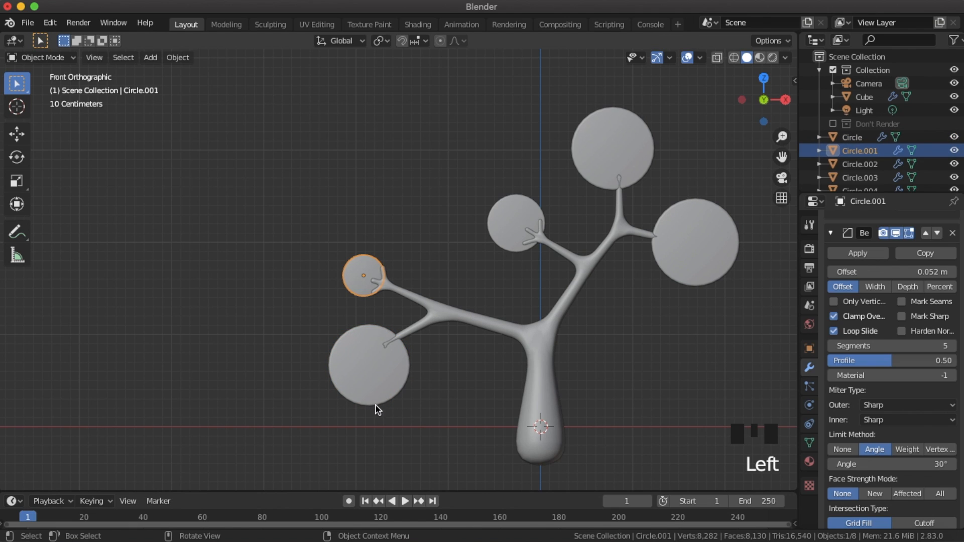
pyautogui.press('g')
pyautogui.click(297, 388)
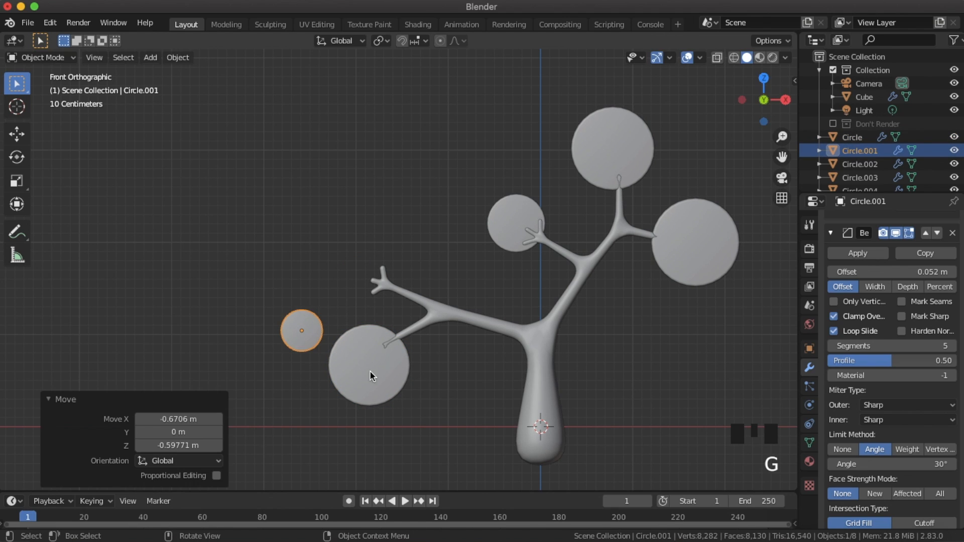
pyautogui.press('g')
pyautogui.click(341, 409)
# Step: Move the large lower-left disc to the upper-left branch tip and the smallest disc to the lower-left tip
pyautogui.click(344, 365)
pyautogui.press('g')
pyautogui.click(335, 266)
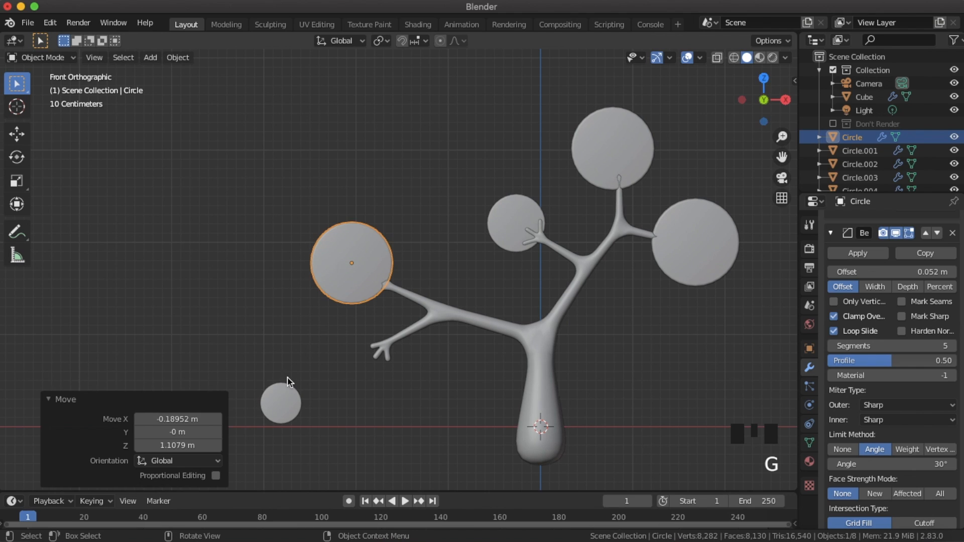
pyautogui.click(291, 395)
pyautogui.press('g')
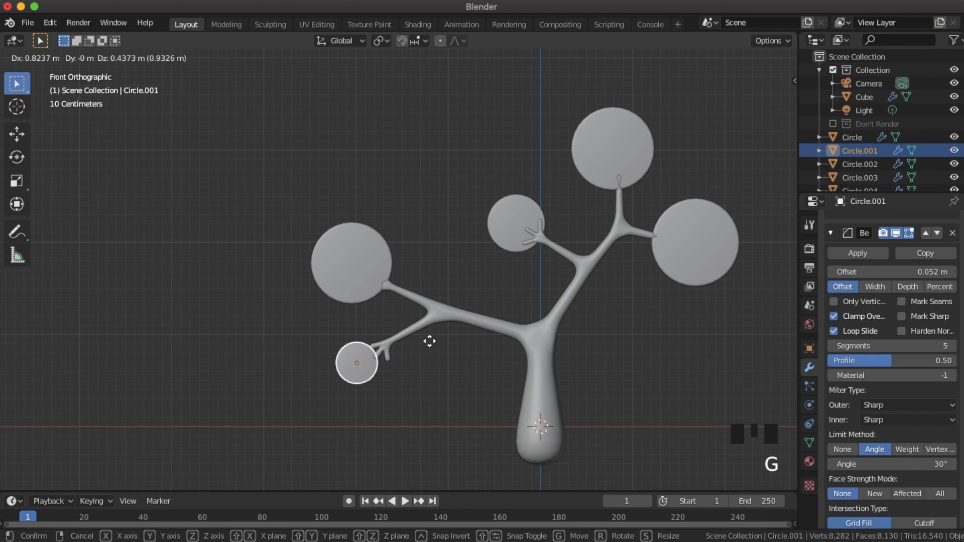
pyautogui.click(430, 340)
# Step: Enlarge the smallest disc slightly and reposition it over the lower-left branch tip
pyautogui.press('s')
pyautogui.click(484, 382)
pyautogui.press('g')
pyautogui.click(500, 390)
pyautogui.click(371, 270)
pyautogui.click(508, 224)
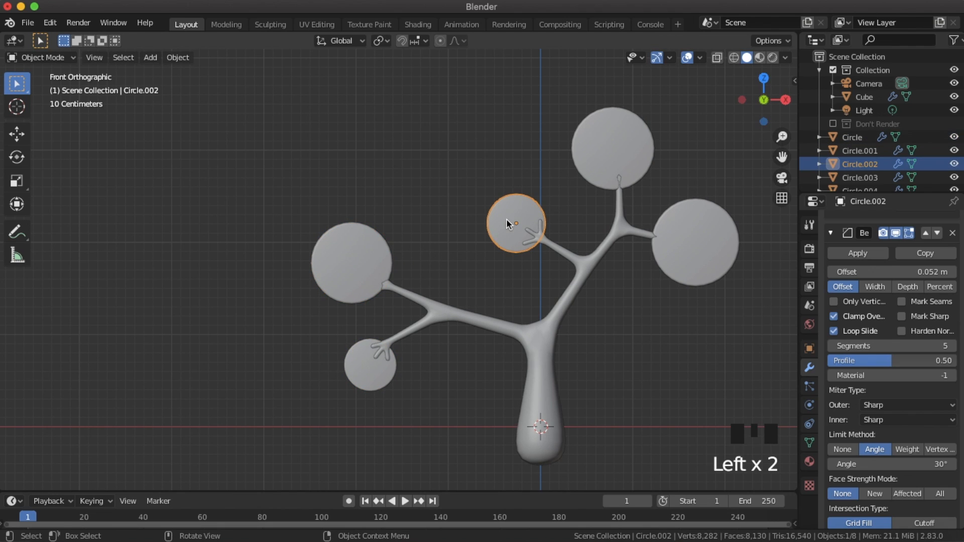
pyautogui.click(371, 282)
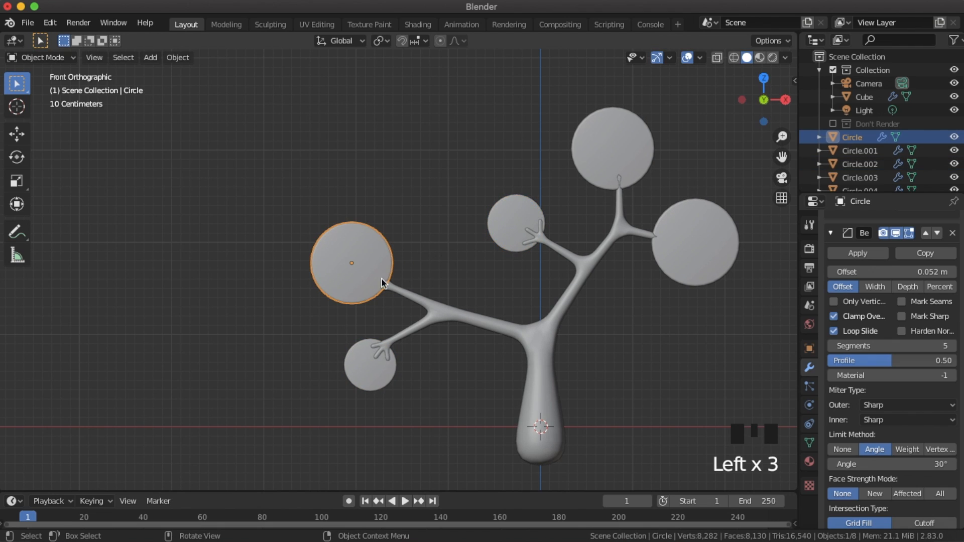
pyautogui.click(519, 224)
# Step: Select all five discs and move them about 0.052 m along the global Y axis, behind the branch tips
pyautogui.scroll(2, 411, 313)
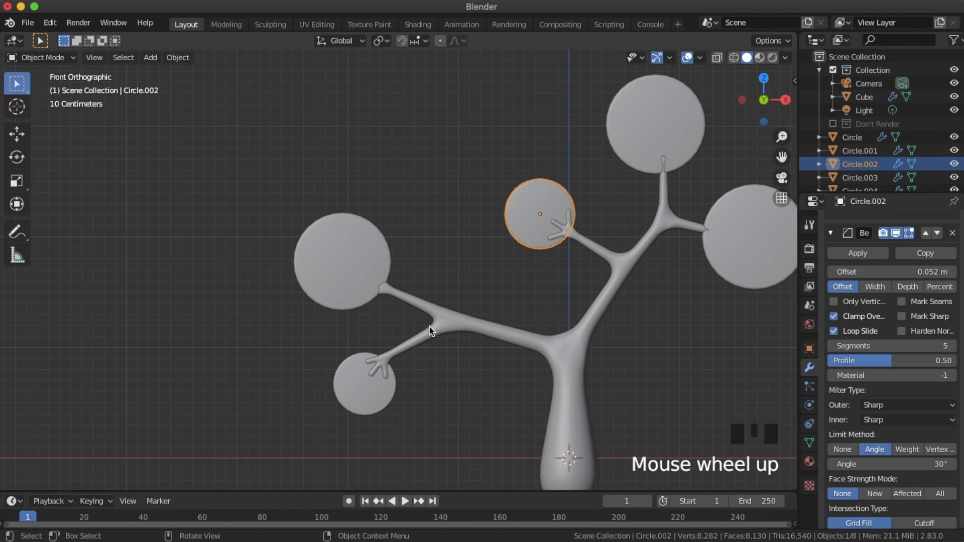
pyautogui.moveTo(380, 308); pyautogui.dragTo(362, 276, button='middle')
pyautogui.click(362, 277)
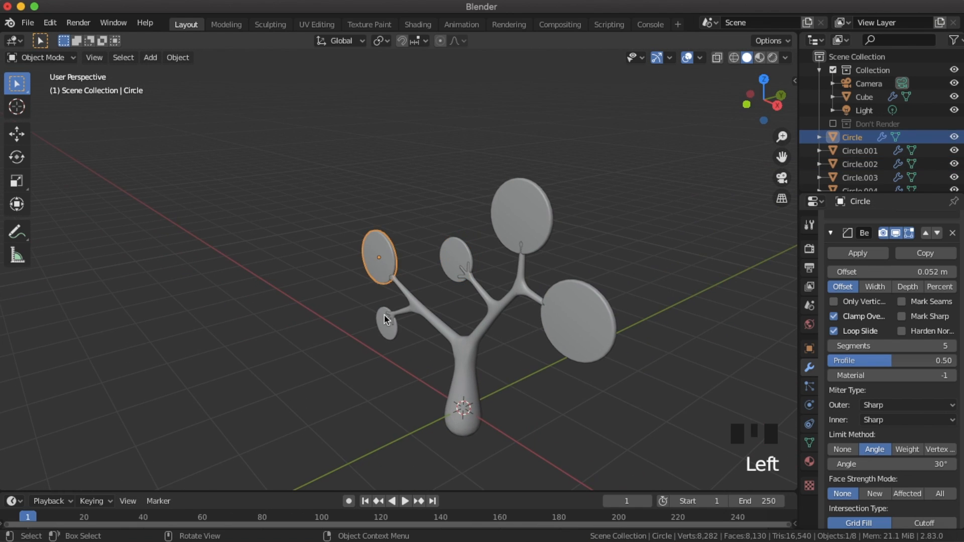
pyautogui.keyDown('shift'); pyautogui.click(387, 331); pyautogui.keyUp('shift')
pyautogui.keyDown('shift'); pyautogui.click(521, 213); pyautogui.keyUp('shift')
pyautogui.keyDown('shift'); pyautogui.click(582, 301); pyautogui.keyUp('shift')
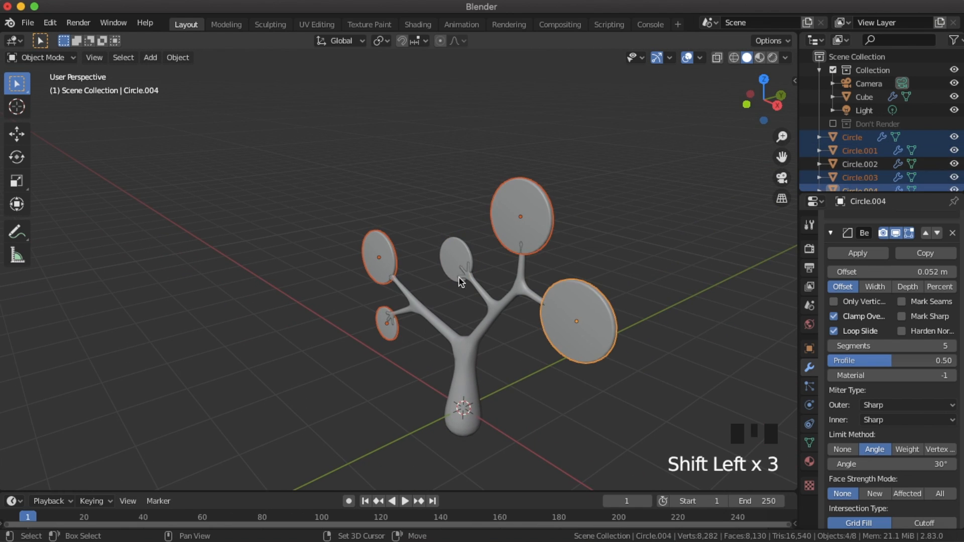
pyautogui.keyDown('shift'); pyautogui.click(461, 251); pyautogui.keyUp('shift')
pyautogui.press('g')
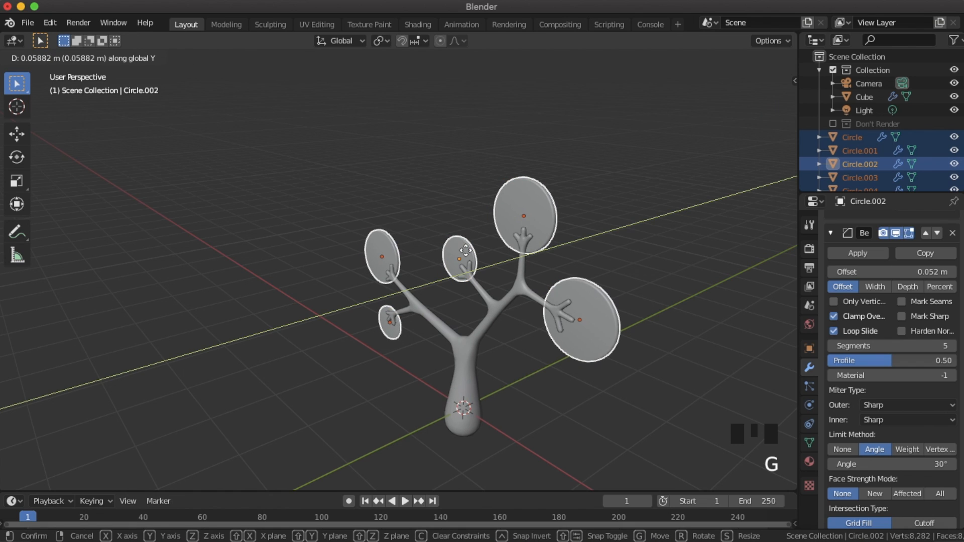
pyautogui.click(467, 253)
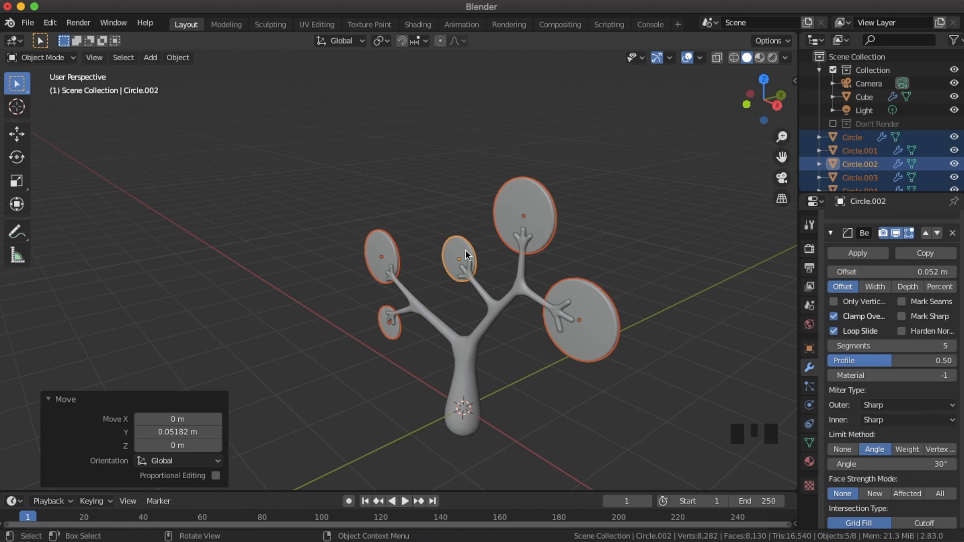
# Step: In front view, nudge the lower-left disc inward and move the upper-left disc about -0.029 m in X and -0.058 m in Z
pyautogui.press('KP_1')
pyautogui.scroll(2, 386, 443)
pyautogui.scroll(1, 419, 375)
pyautogui.click(427, 403)
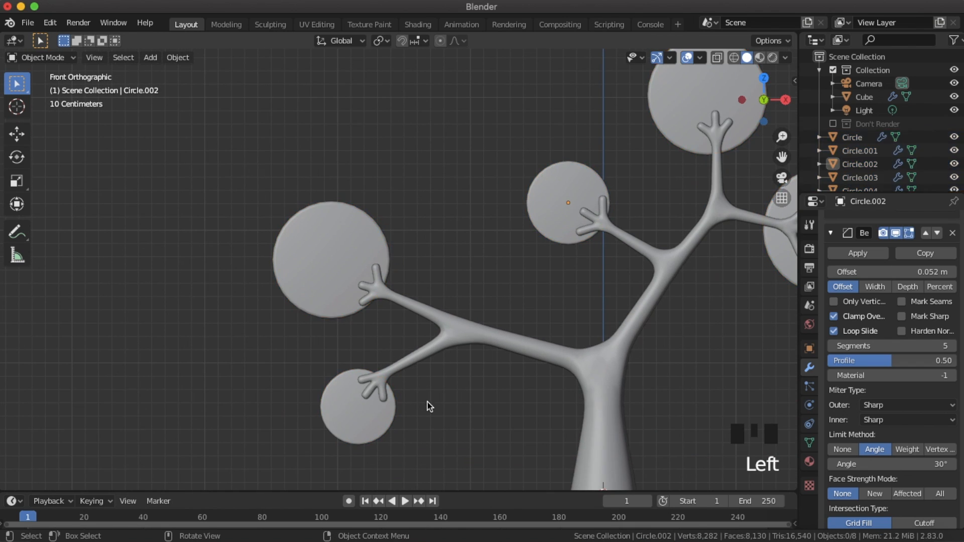
pyautogui.scroll(-2, 395, 415)
pyautogui.click(360, 390)
pyautogui.press('g')
pyautogui.click(374, 386)
pyautogui.click(324, 280)
pyautogui.press('g')
pyautogui.click(319, 282)
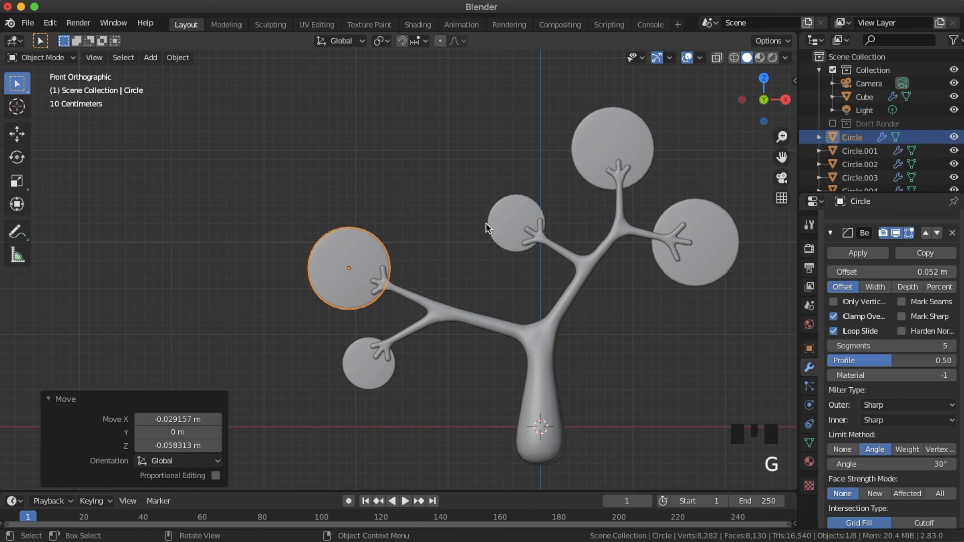
# Step: Shift the small middle disc about -0.015 m in X and the topmost disc about 0.022 m in X and 0.146 m in Z
pyautogui.click(490, 226)
pyautogui.press('g')
pyautogui.click(488, 223)
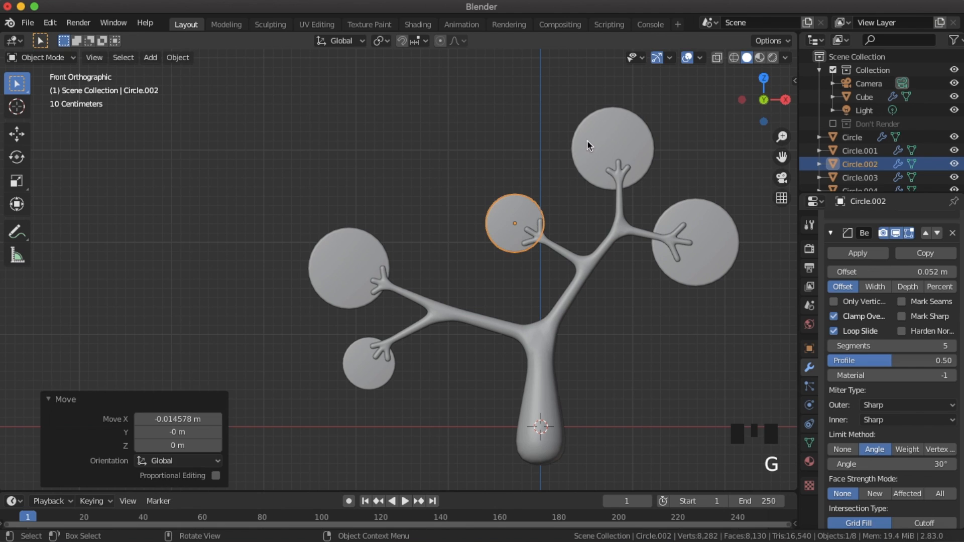
pyautogui.click(585, 147)
pyautogui.press('g')
pyautogui.click(591, 127)
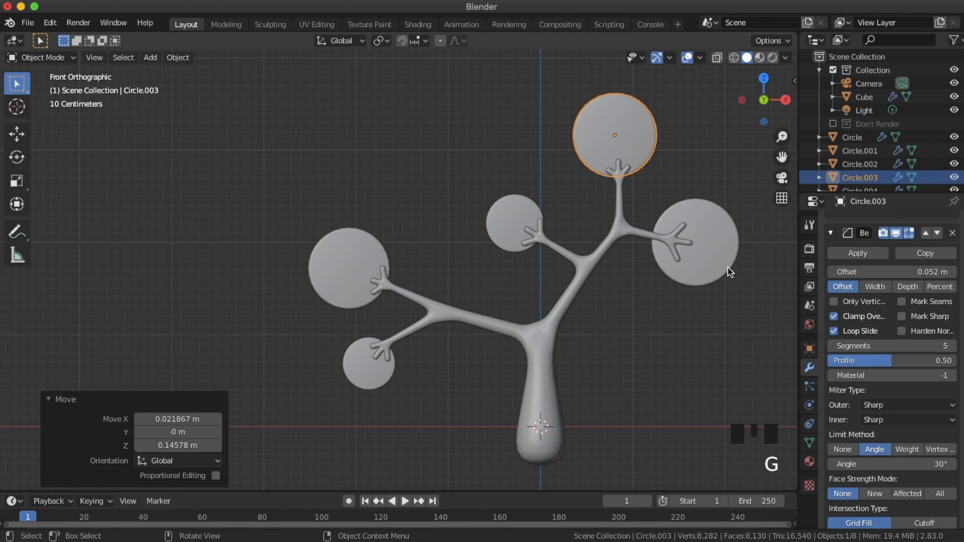
# Step: Move the right branch's disc about 0.19 m in X and -0.029 m in Z
pyautogui.click(727, 266)
pyautogui.press('g')
pyautogui.click(744, 265)
pyautogui.scroll(-4, 520, 335)
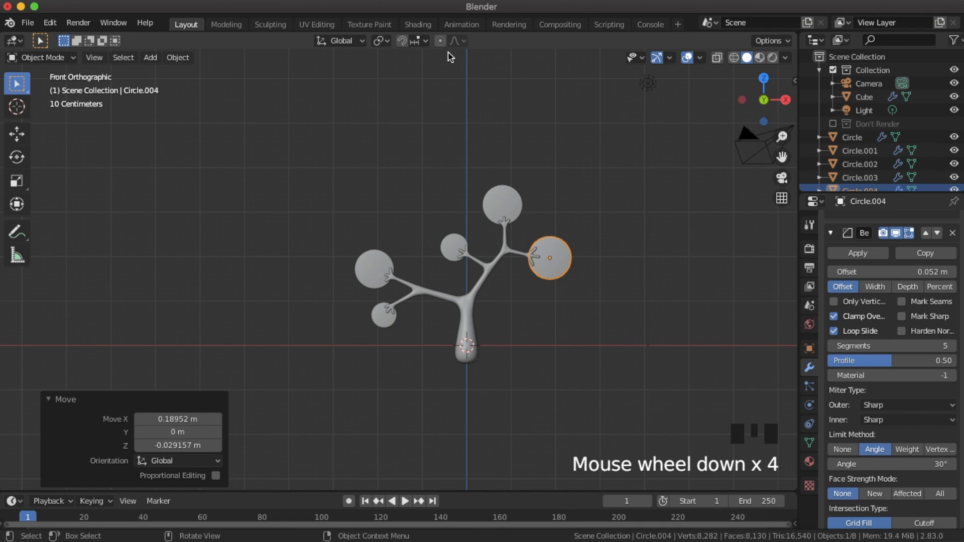
# Step: Open the Shading workspace and rename the tree object's material as Trunk
pyautogui.click(419, 26)
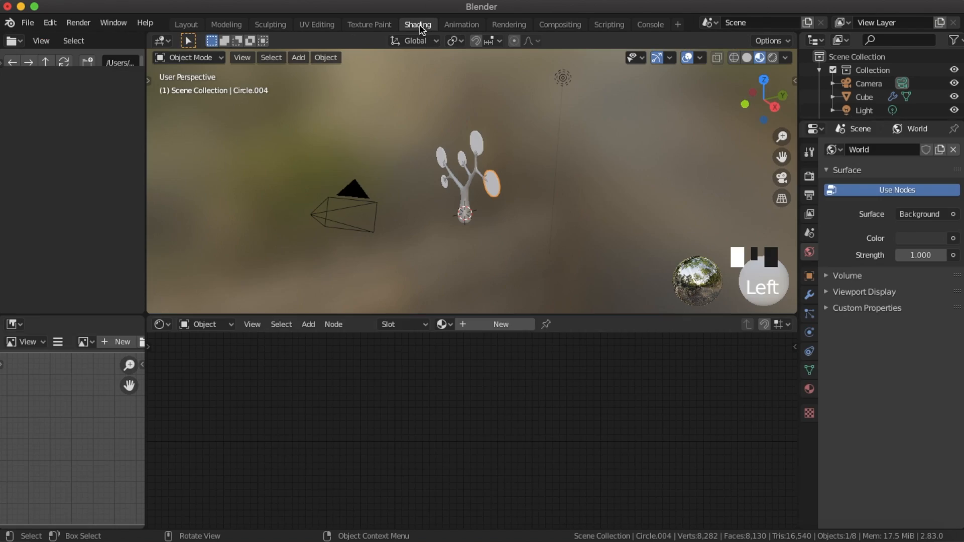
pyautogui.moveTo(468, 213); pyautogui.dragTo(536, 180, button='middle')
pyautogui.scroll(4, 534, 221)
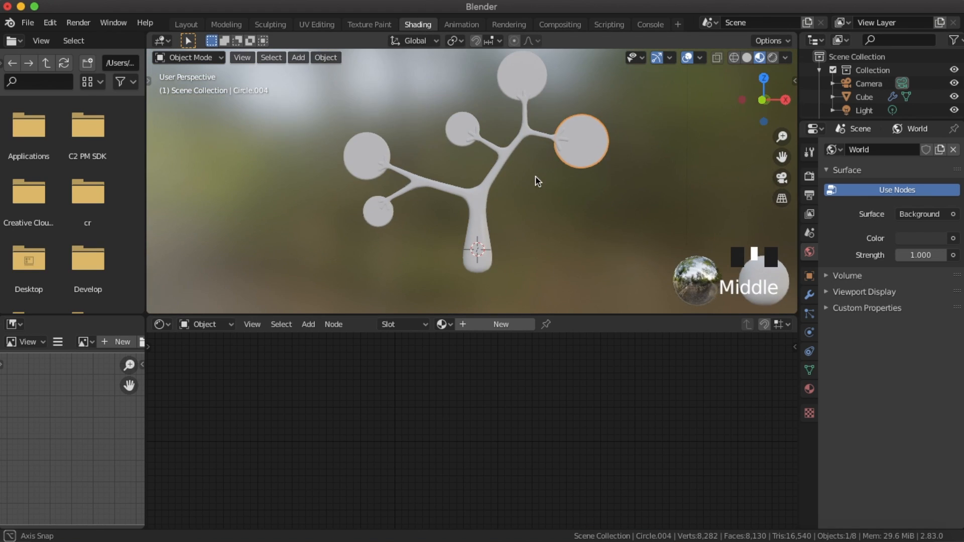
pyautogui.click(480, 194)
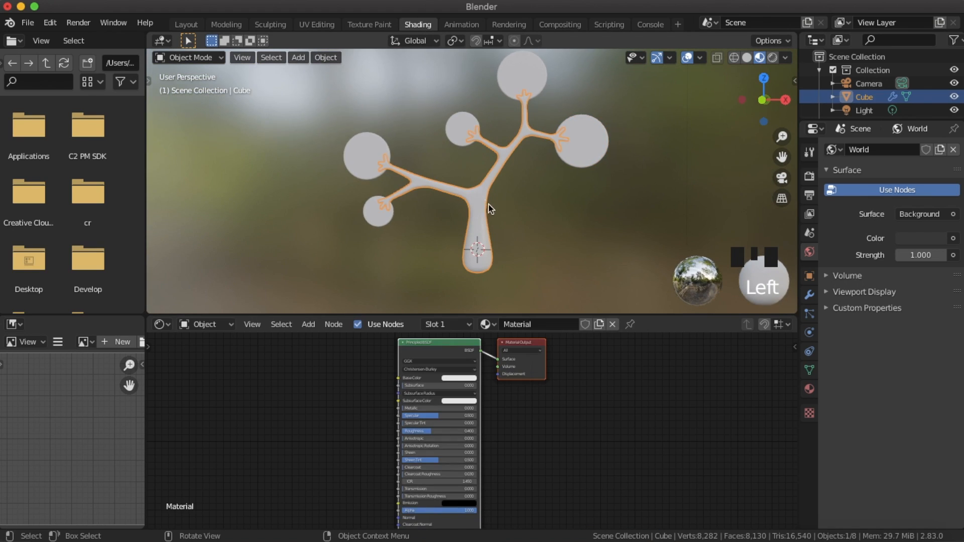
pyautogui.click(530, 320)
pyautogui.write('Trunk')
pyautogui.press('Return')
# Step: Set the Trunk material's base color to orange with hue 0.062, saturation 0.706 and value 0.906
pyautogui.scroll(3, 372, 462)
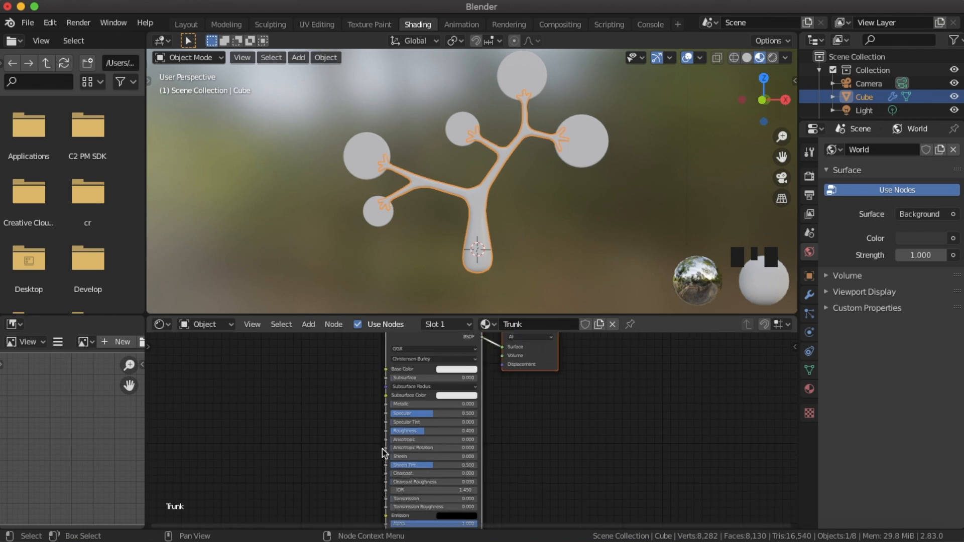
pyautogui.moveTo(499, 392); pyautogui.dragTo(500, 470, button='middle')
pyautogui.scroll(3, 497, 465)
pyautogui.click(469, 418)
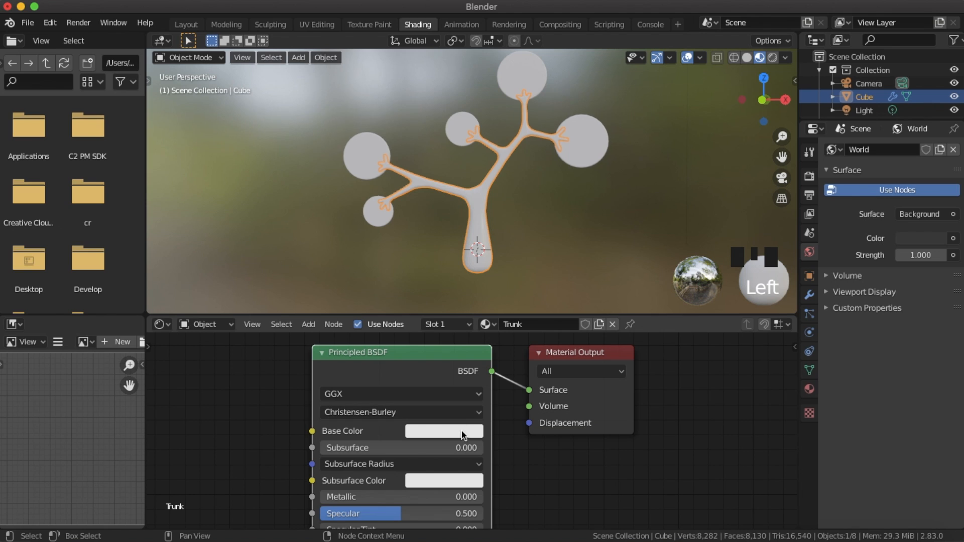
pyautogui.click(463, 434)
pyautogui.click(449, 282)
pyautogui.moveTo(449, 284); pyautogui.dragTo(453, 307)
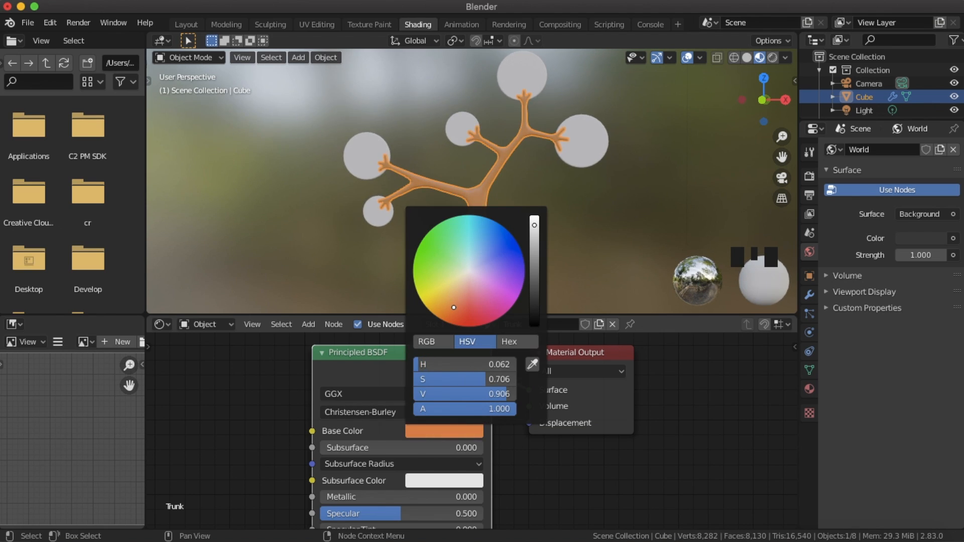
pyautogui.moveTo(572, 232); pyautogui.dragTo(588, 246, button='middle')
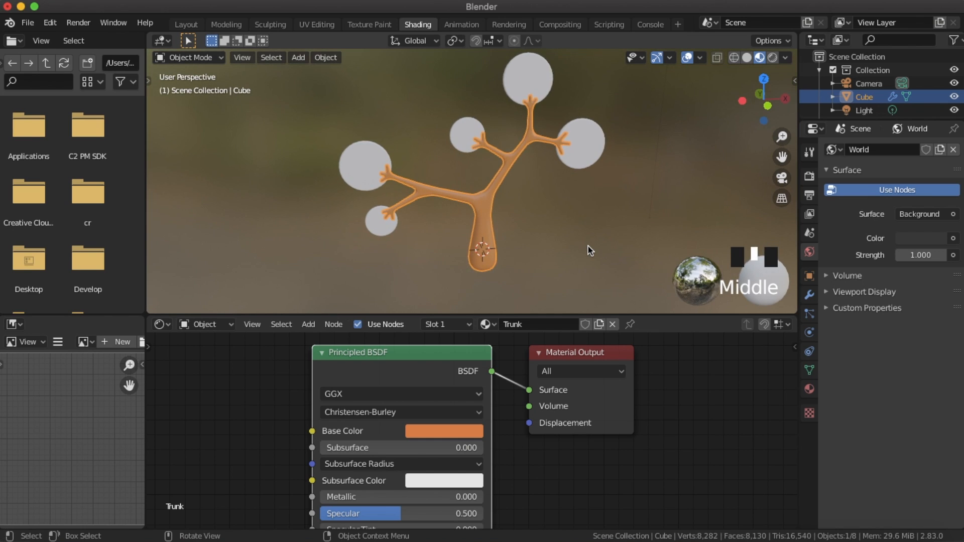
pyautogui.click(589, 246)
pyautogui.moveTo(540, 122); pyautogui.dragTo(561, 142, button='middle')
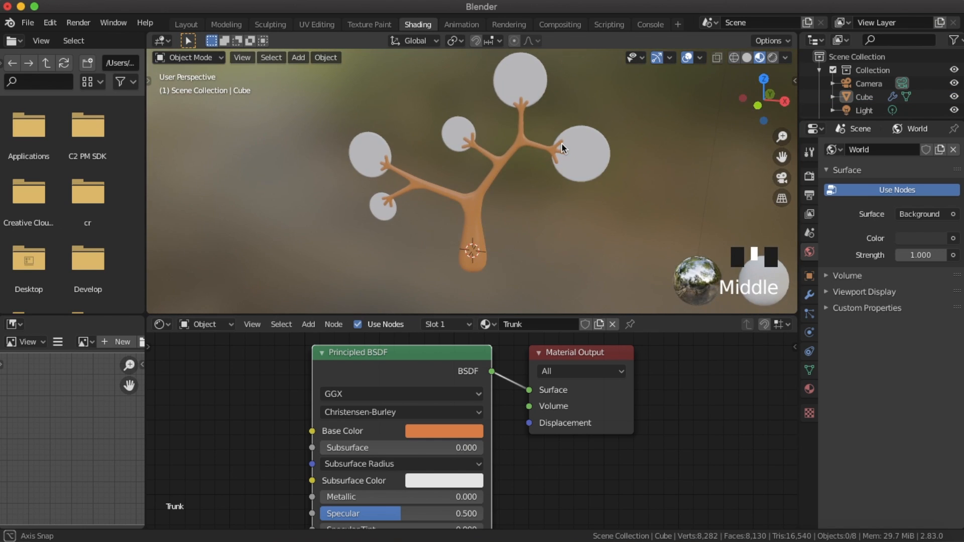
pyautogui.scroll(2, 561, 143)
pyautogui.scroll(-1, 481, 427)
pyautogui.scroll(-2, 481, 426)
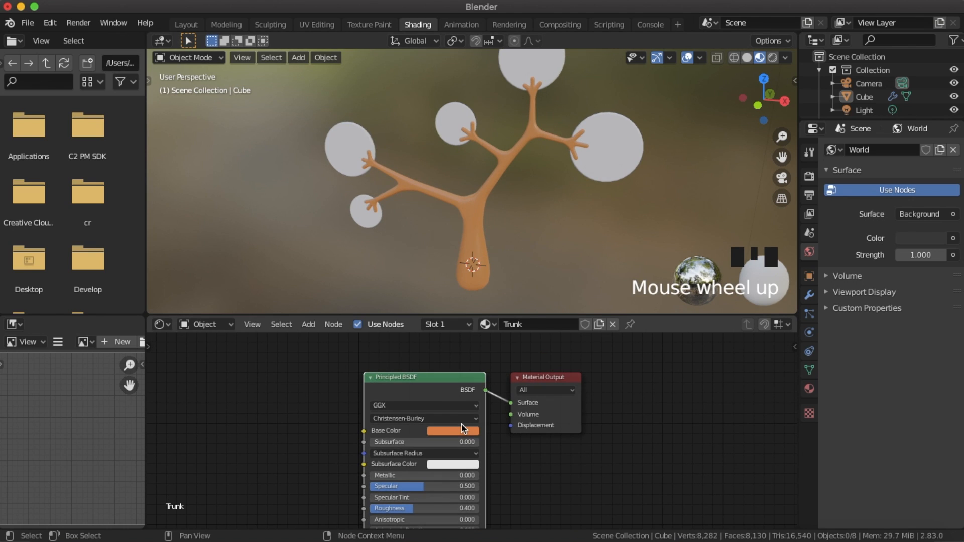
pyautogui.scroll(-3, 546, 462)
pyautogui.scroll(2, 372, 394)
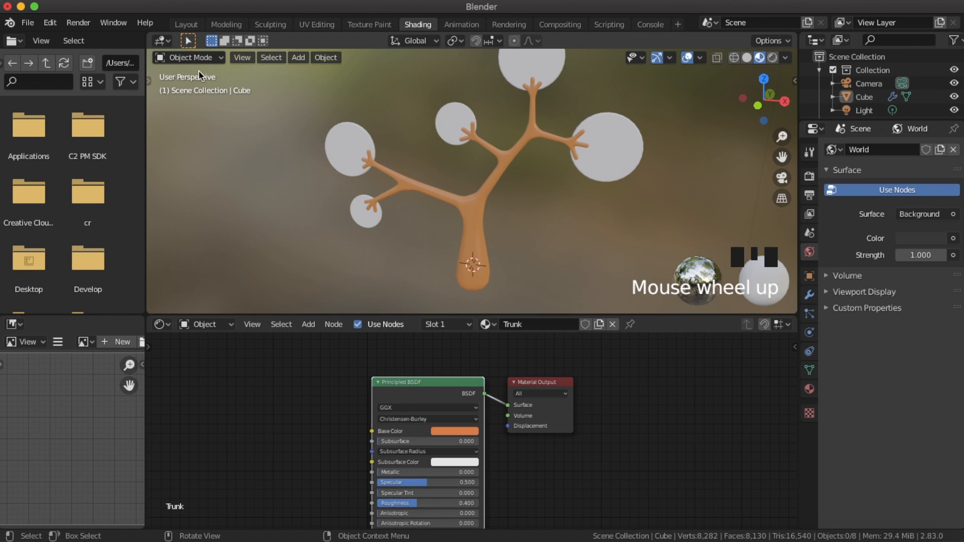
# Step: Append the Glass material from table.blend in the Tutorials/Picnic Scene/Table Glass folder
pyautogui.click(33, 28)
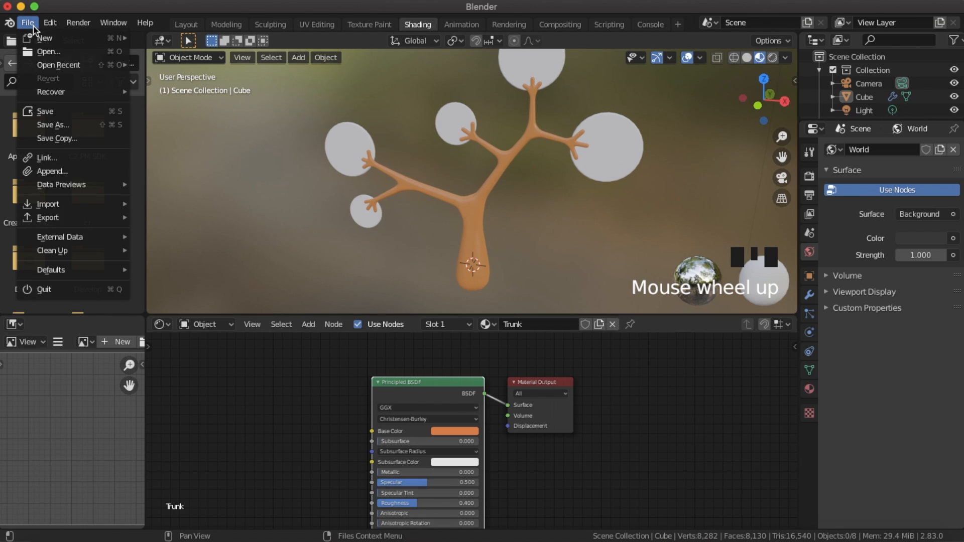
pyautogui.click(69, 170)
pyautogui.click(134, 192)
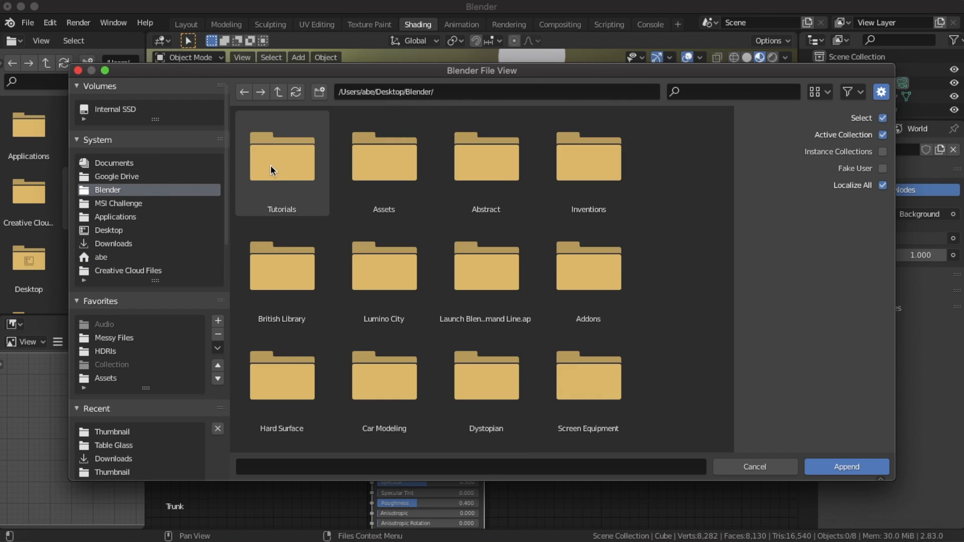
pyautogui.doubleClick(271, 165)
pyautogui.doubleClick(284, 157)
pyautogui.doubleClick(406, 188)
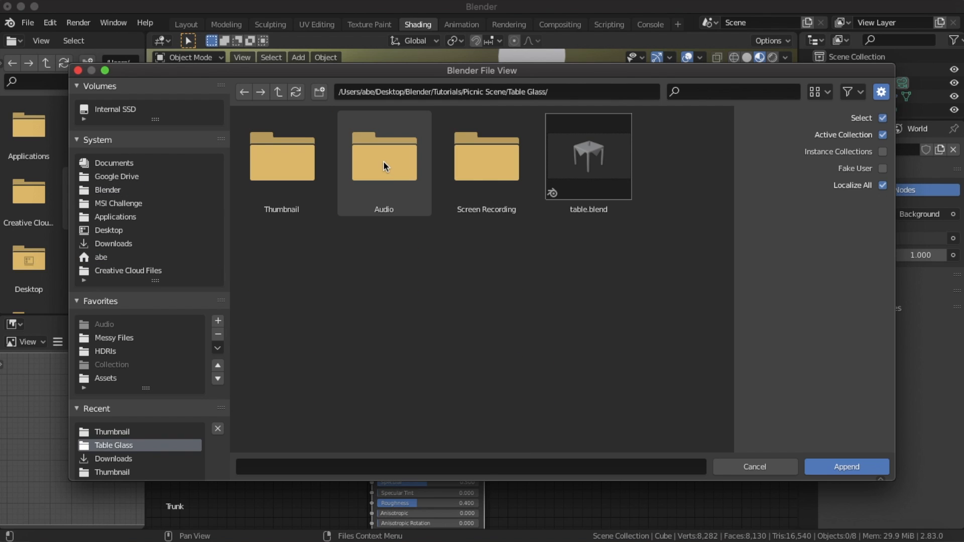
pyautogui.doubleClick(550, 169)
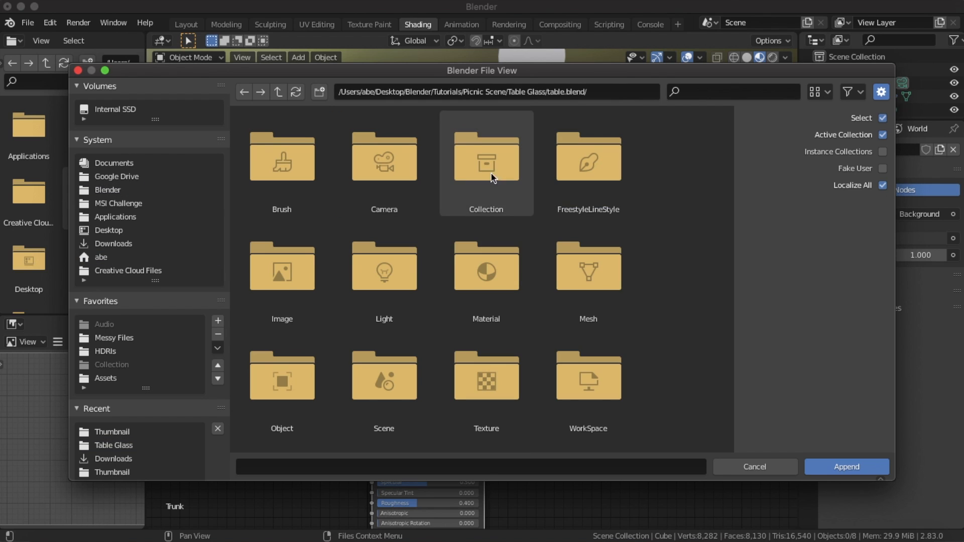
pyautogui.doubleClick(504, 277)
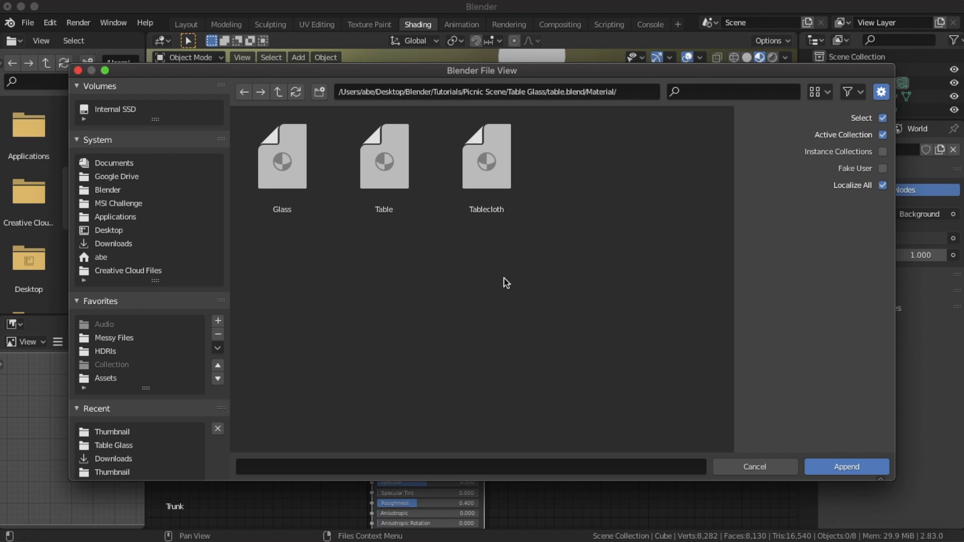
pyautogui.doubleClick(309, 173)
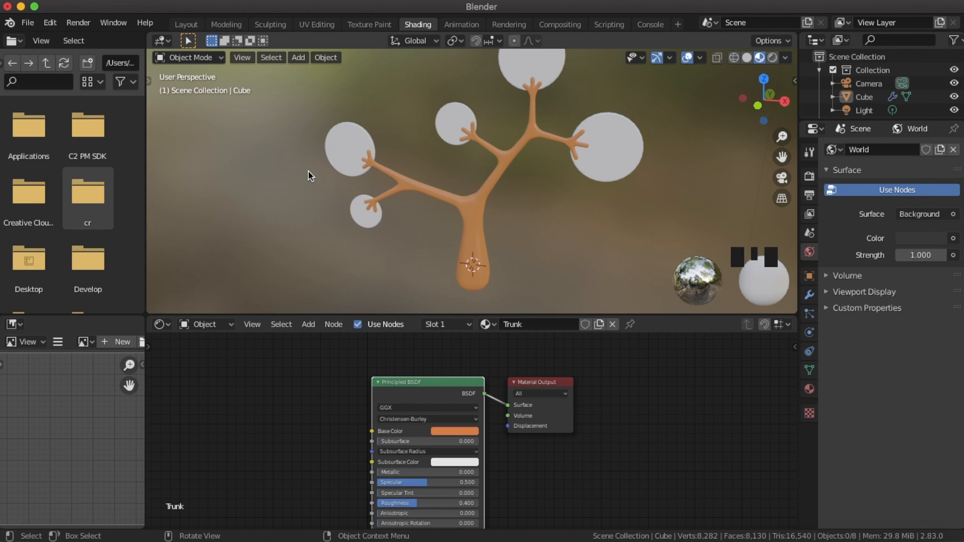
# Step: Assign the appended Glass material to the lower-left disc
pyautogui.scroll(-2, 496, 354)
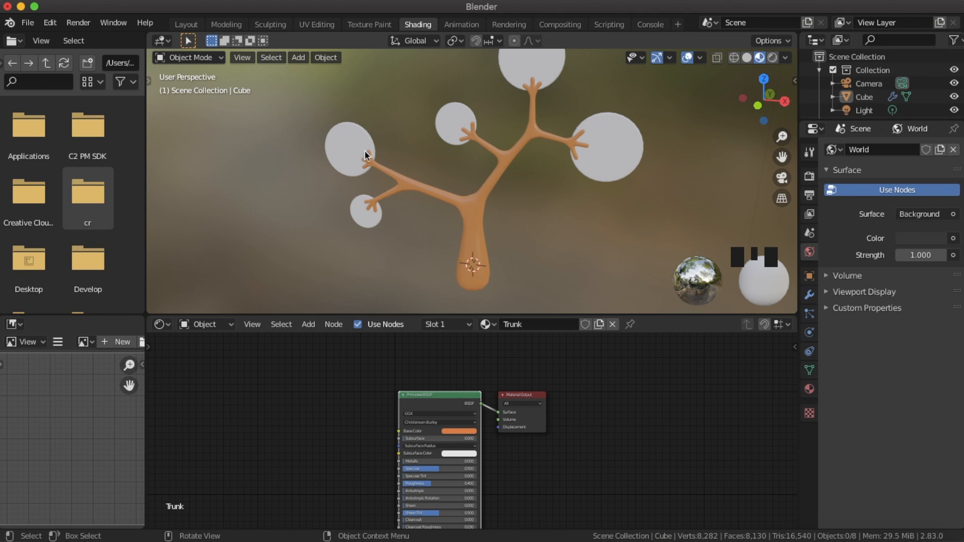
pyautogui.click(364, 220)
pyautogui.press('KP_1')
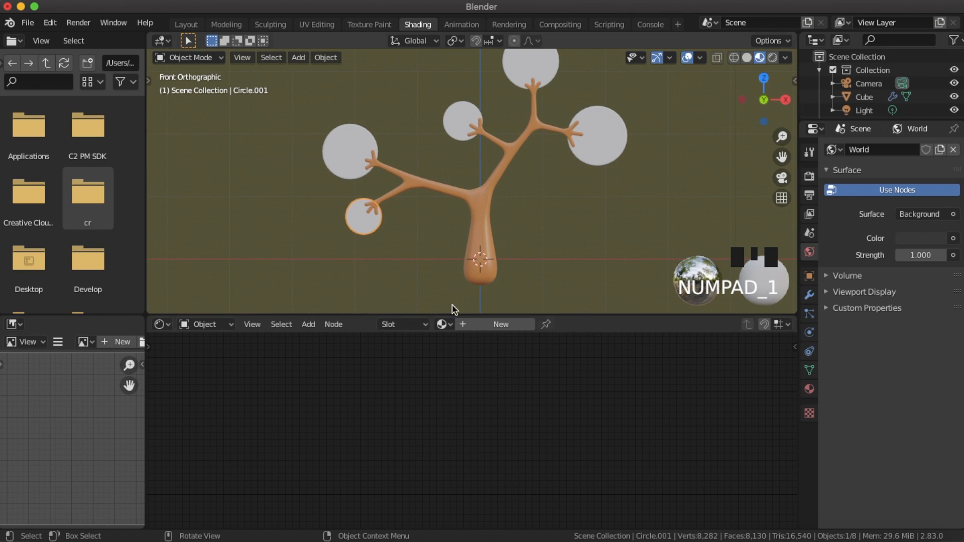
pyautogui.click(443, 324)
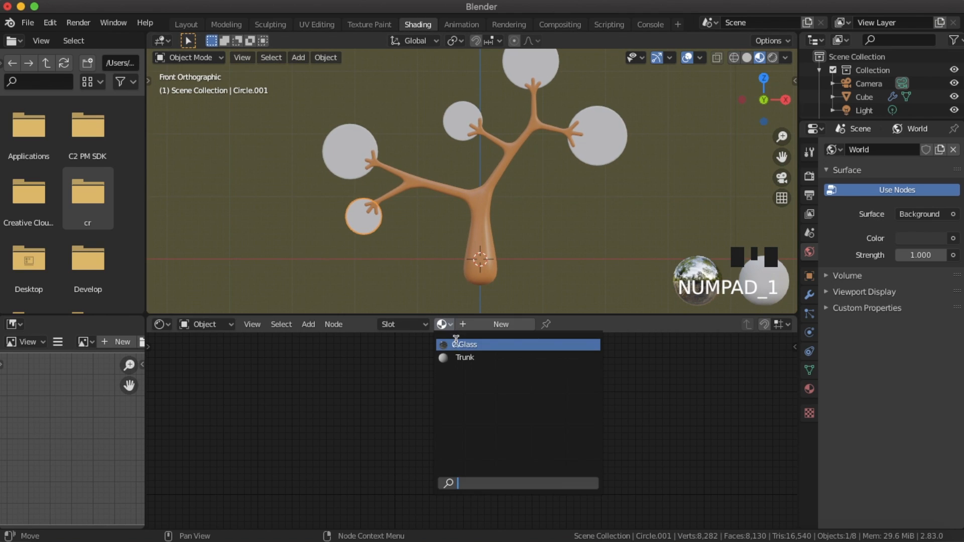
pyautogui.click(456, 344)
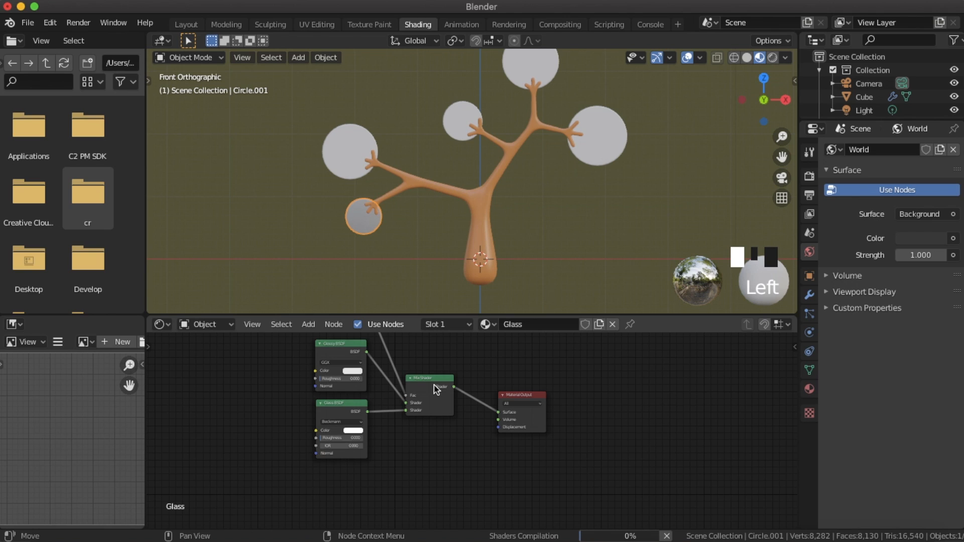
pyautogui.moveTo(458, 368); pyautogui.dragTo(422, 366, button='middle')
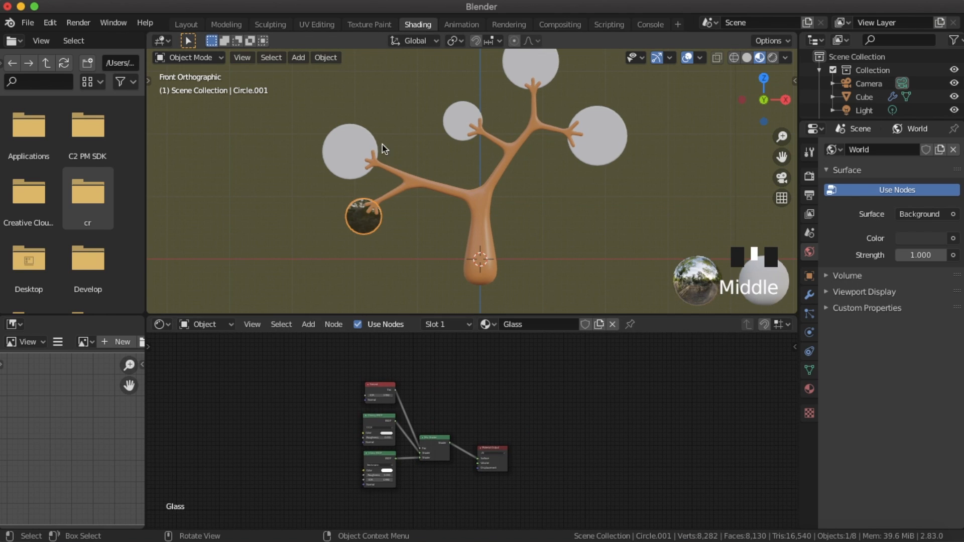
# Step: Select the other four discs with the lower-left disc active, link its material to them all, and deselect everything
pyautogui.click(351, 145)
pyautogui.keyDown('shift'); pyautogui.click(452, 121); pyautogui.keyUp('shift')
pyautogui.keyDown('shift'); pyautogui.click(522, 67); pyautogui.keyUp('shift')
pyautogui.keyDown('shift'); pyautogui.click(597, 131); pyautogui.keyUp('shift')
pyautogui.keyDown('shift'); pyautogui.click(363, 228); pyautogui.keyUp('shift')
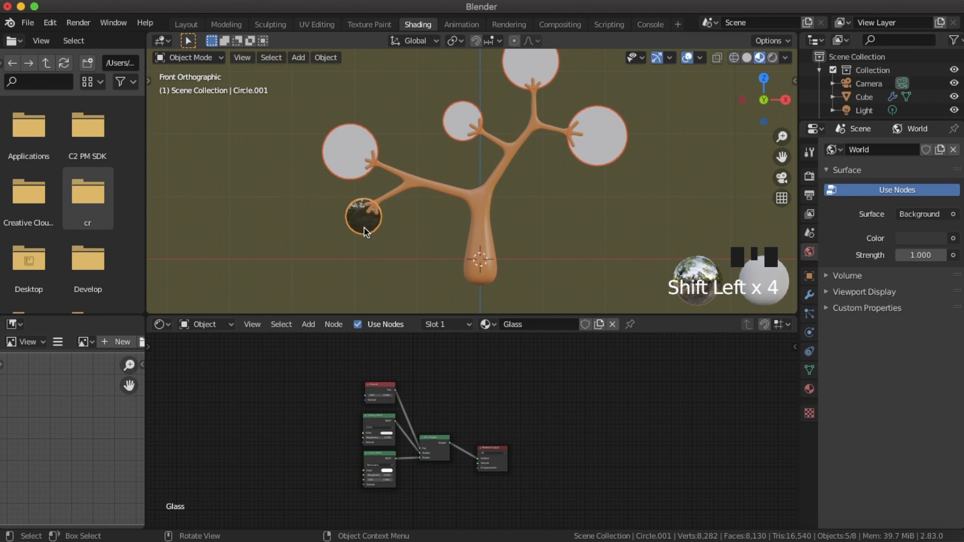
pyautogui.hotkey('ctrl', 'l')
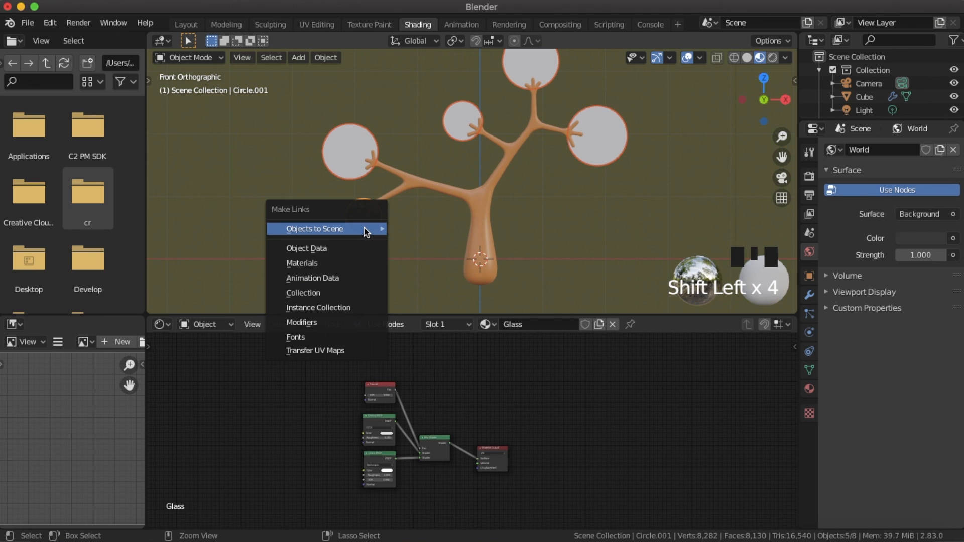
pyautogui.click(331, 265)
pyautogui.click(655, 218)
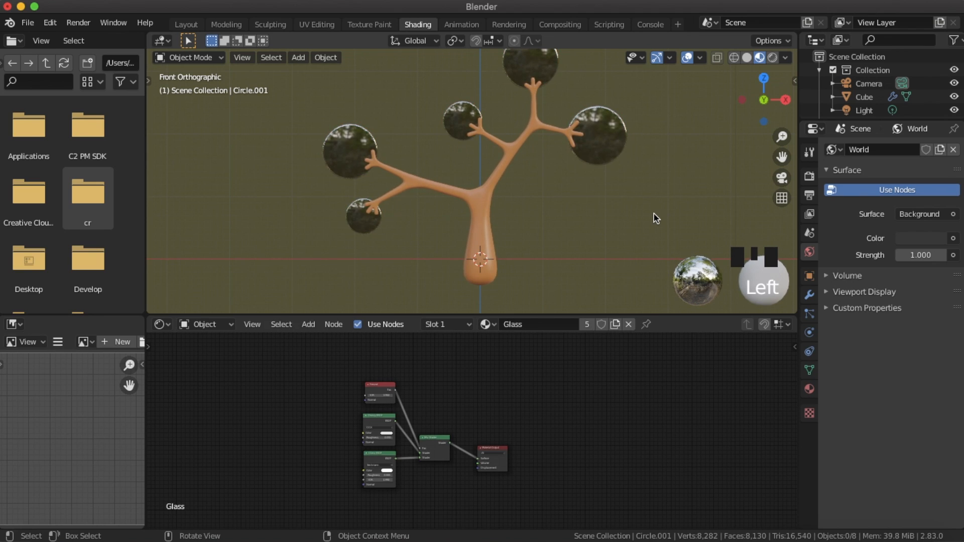
# Step: Examine the glass discs on the tree and the Glass material's shader nodes
pyautogui.scroll(3, 510, 204)
pyautogui.keyDown('shift'); pyautogui.moveTo(510, 204); pyautogui.dragTo(491, 271, button='middle'); pyautogui.keyUp('shift')
pyautogui.scroll(-2, 492, 272)
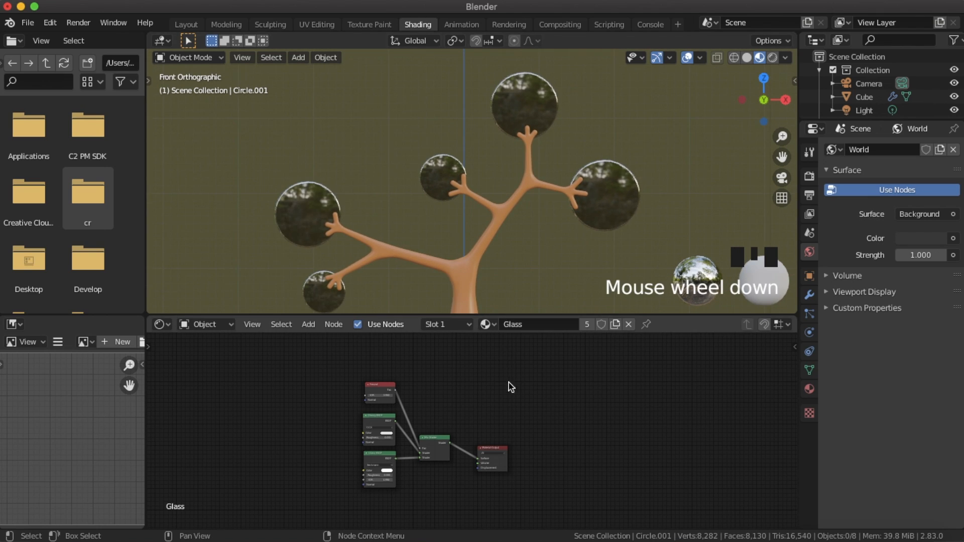
pyautogui.scroll(3, 522, 444)
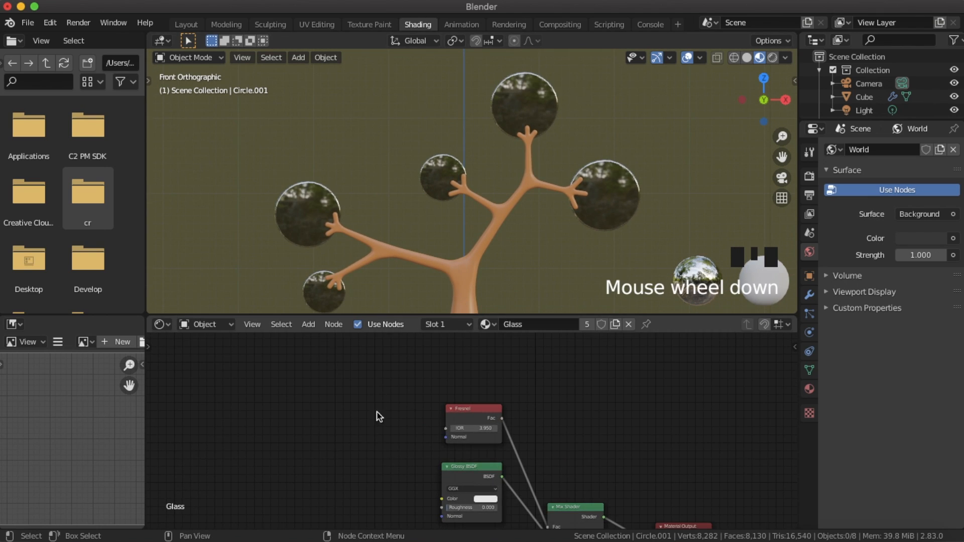
pyautogui.moveTo(397, 462); pyautogui.dragTo(398, 437, button='middle')
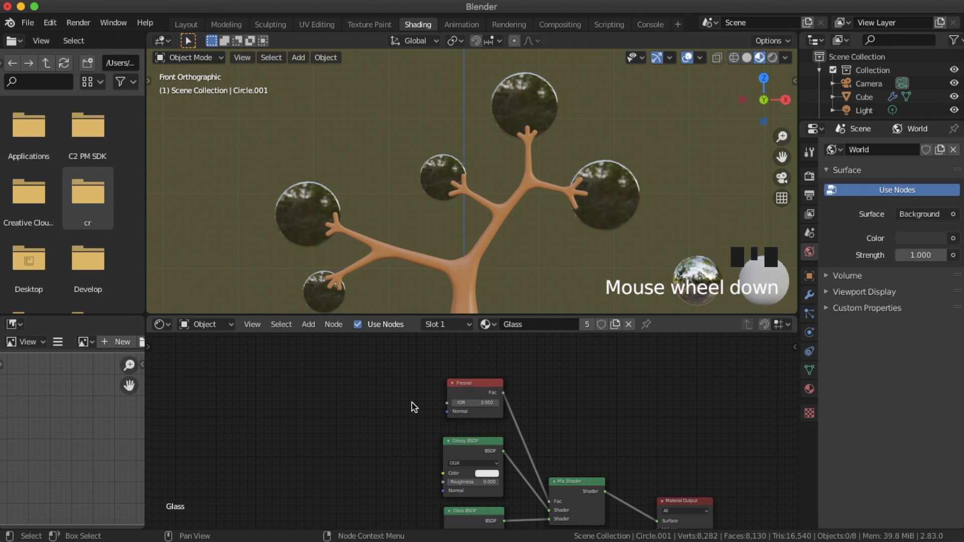
pyautogui.scroll(-1, 369, 394)
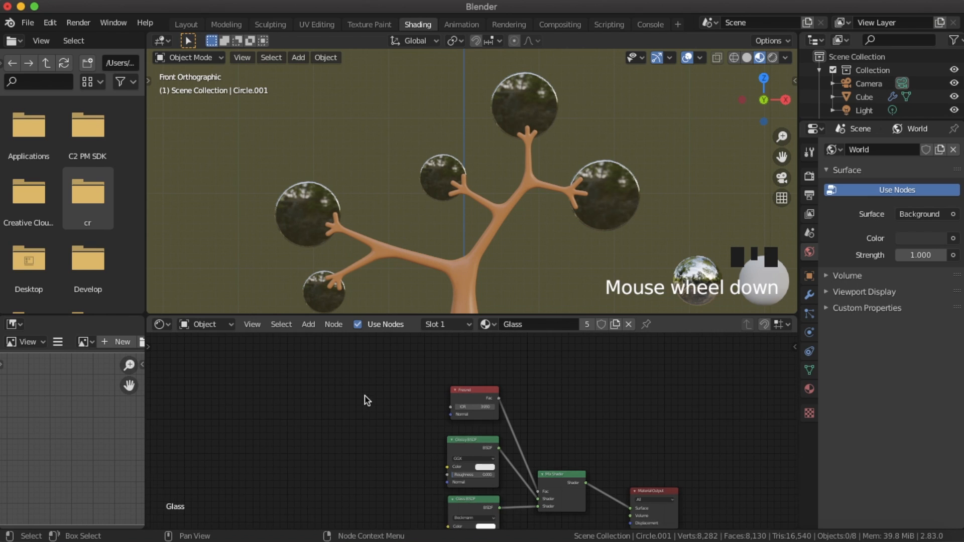
pyautogui.scroll(-2, 342, 415)
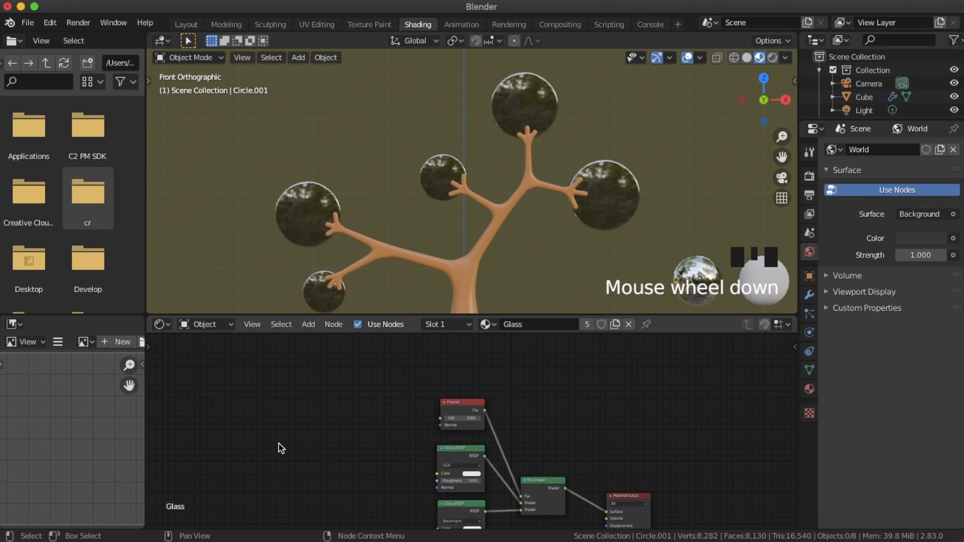
pyautogui.moveTo(282, 448); pyautogui.dragTo(389, 440, button='middle')
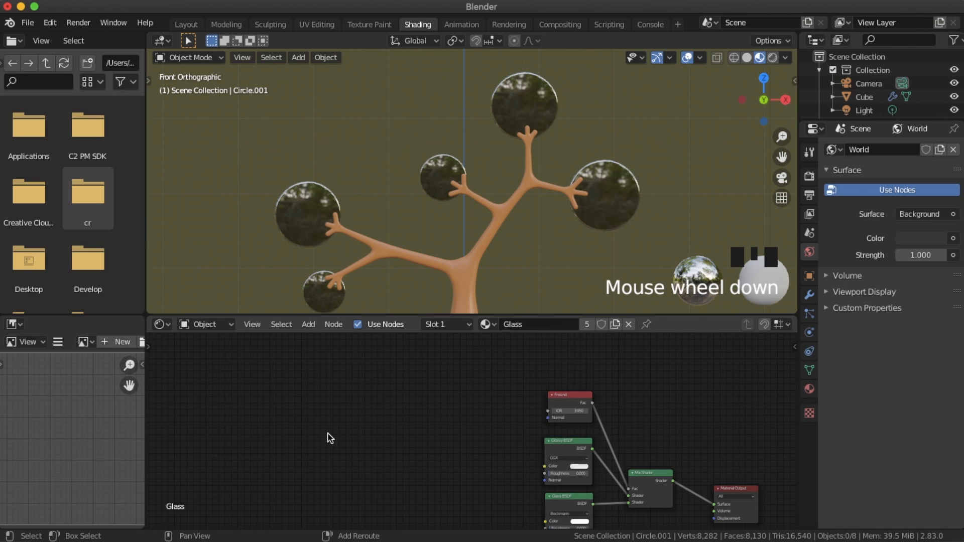
# Step: Add an Object Info node in the empty area beside the Fresnel node of the Glass material
pyautogui.hotkey('shift', 'a')
pyautogui.click(328, 372)
pyautogui.write('obj')
pyautogui.press('Return')
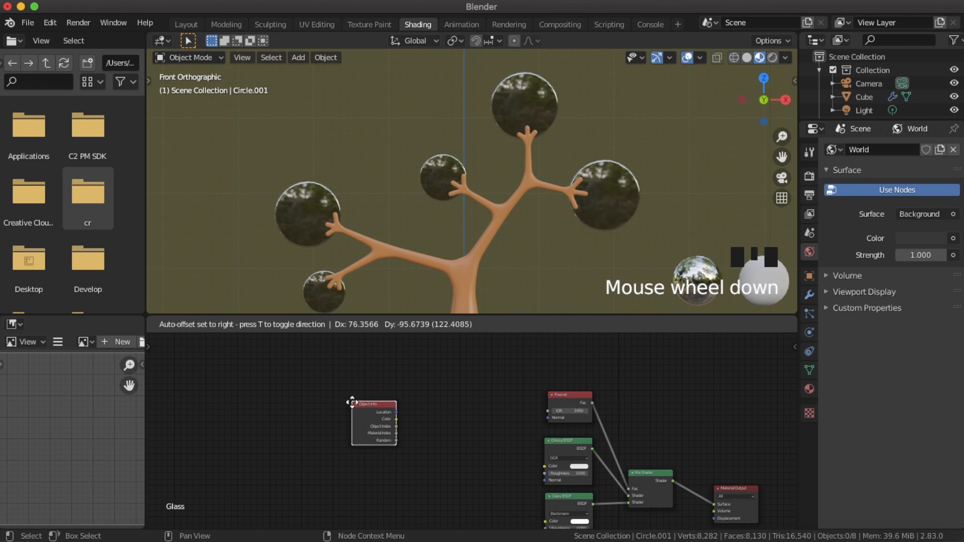
pyautogui.click(351, 400)
pyautogui.scroll(4, 393, 422)
pyautogui.moveTo(517, 446); pyautogui.dragTo(486, 420, button='middle')
pyautogui.moveTo(427, 501); pyautogui.dragTo(294, 508, button='middle')
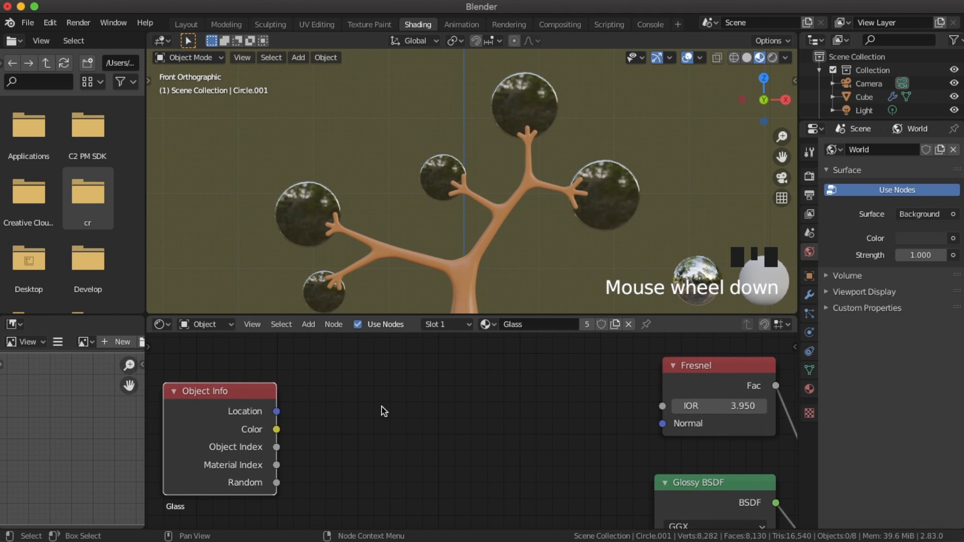
# Step: Cycle the preview through the Object Info outputs to show the Random value on the discs
pyautogui.hotkey('shift', 'a')
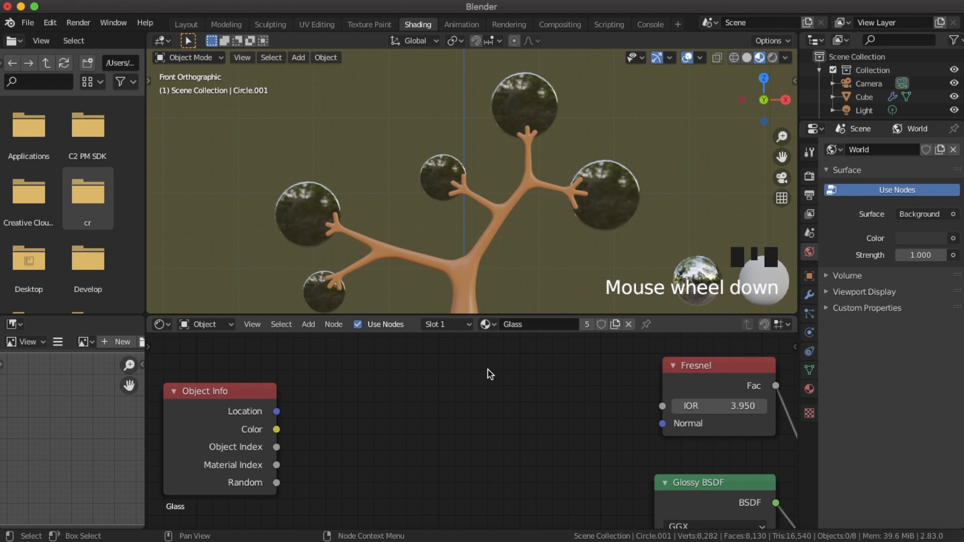
pyautogui.keyDown('ctrl'); pyautogui.keyDown('shift'); pyautogui.click(229, 416); pyautogui.keyUp('shift'); pyautogui.keyUp('ctrl')
pyautogui.keyDown('ctrl'); pyautogui.keyDown('shift'); pyautogui.click(228, 417); pyautogui.keyUp('shift'); pyautogui.keyUp('ctrl')
pyautogui.keyDown('ctrl'); pyautogui.keyDown('shift'); pyautogui.click(229, 417); pyautogui.keyUp('shift'); pyautogui.keyUp('ctrl')
pyautogui.keyDown('ctrl'); pyautogui.keyDown('shift'); pyautogui.click(228, 416); pyautogui.keyUp('shift'); pyautogui.keyUp('ctrl')
pyautogui.keyDown('ctrl'); pyautogui.keyDown('shift'); pyautogui.click(229, 417); pyautogui.keyUp('shift'); pyautogui.keyUp('ctrl')
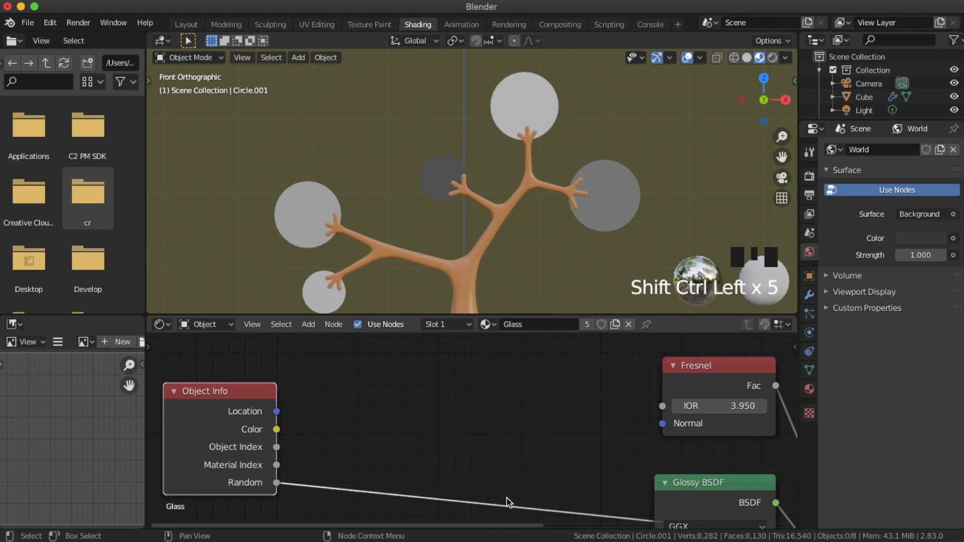
pyautogui.scroll(-2, 385, 398)
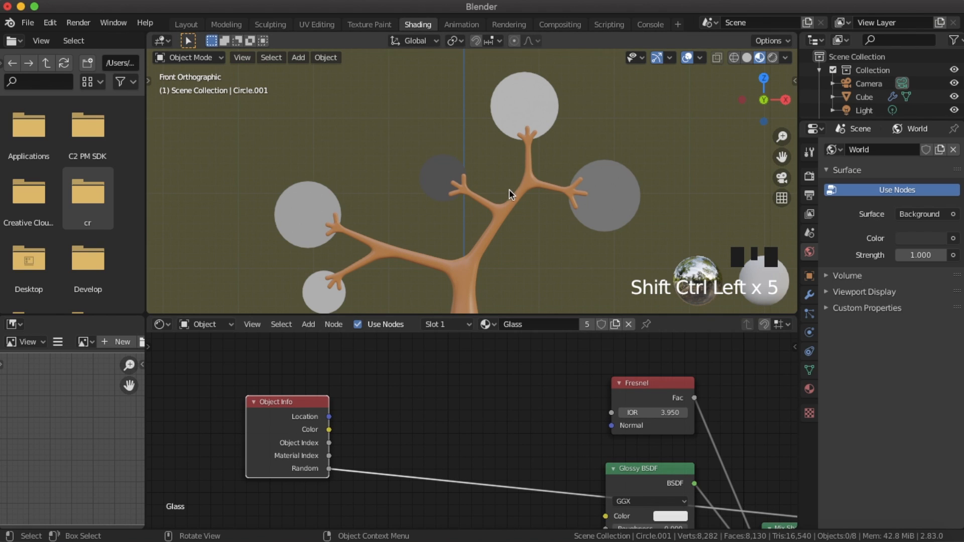
# Step: Insert a ColorRamp node on the link leaving the Object Info node's Random output
pyautogui.hotkey('shift', 'a')
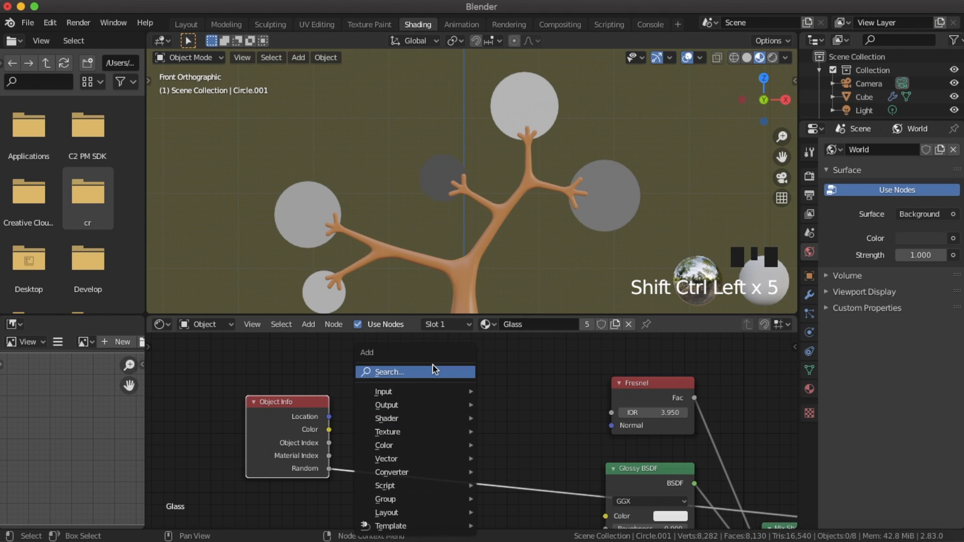
pyautogui.click(433, 372)
pyautogui.write('col')
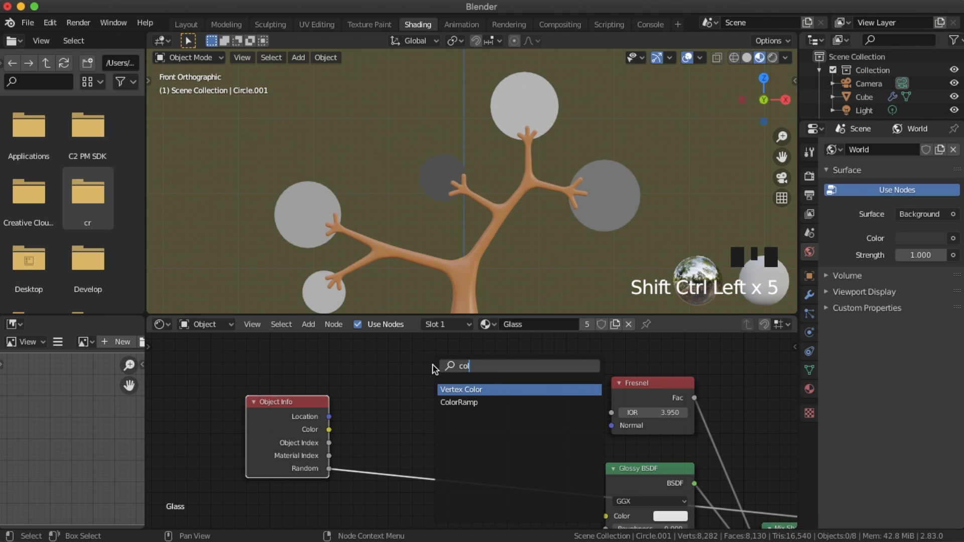
pyautogui.press('Down')
pyautogui.press('Return')
pyautogui.click(429, 367)
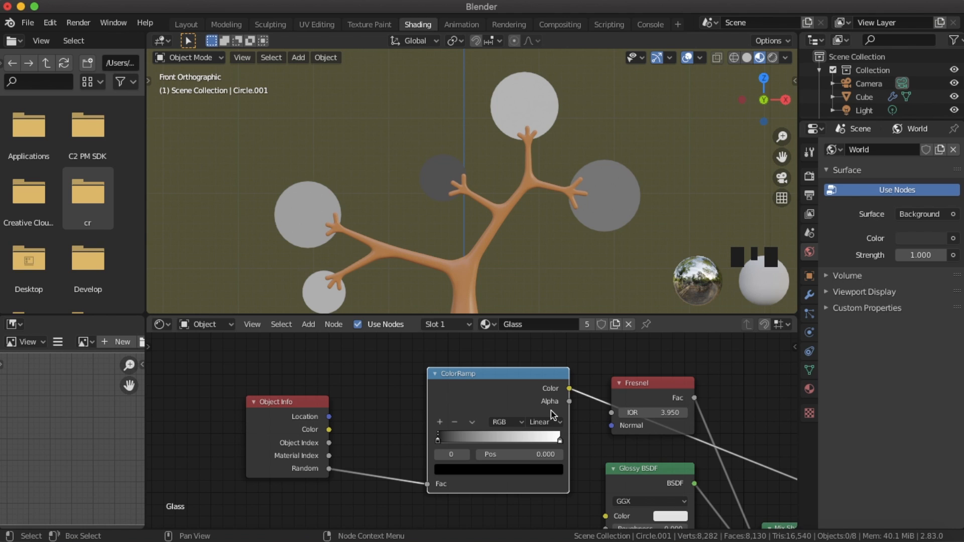
# Step: Change the ColorRamp's black stop at position 0 to a dark green
pyautogui.scroll(3, 550, 392)
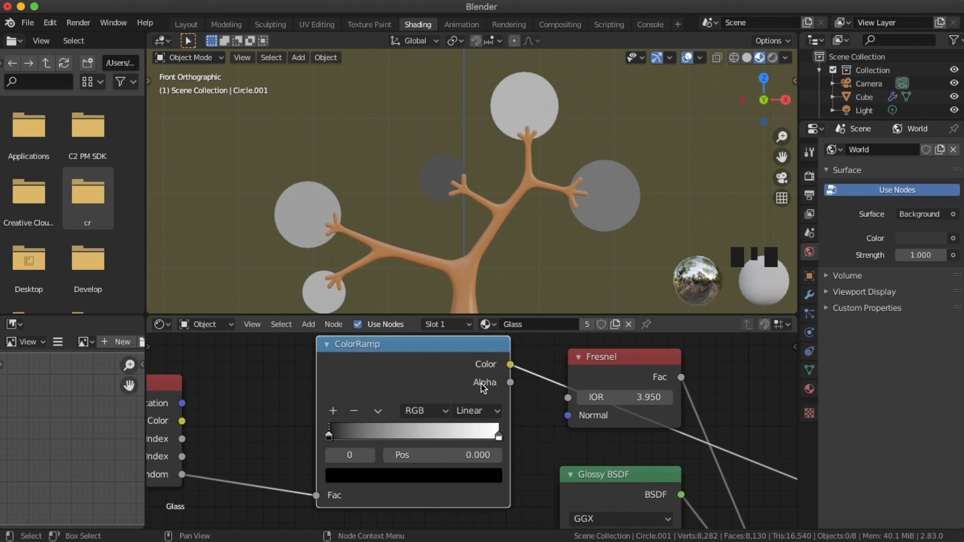
pyautogui.click(344, 494)
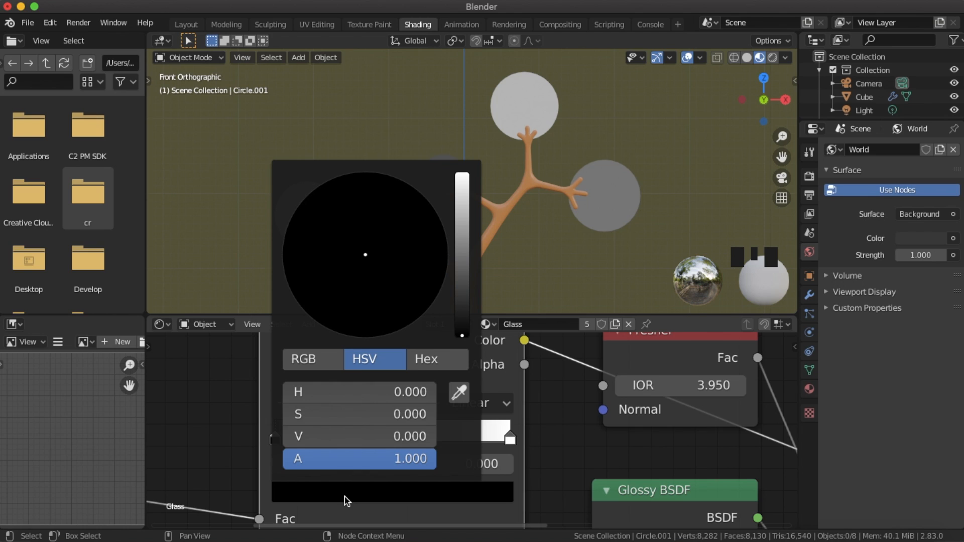
pyautogui.click(462, 290)
pyautogui.moveTo(462, 290); pyautogui.dragTo(462, 264)
pyautogui.moveTo(383, 260); pyautogui.dragTo(318, 250)
pyautogui.moveTo(461, 265); pyautogui.dragTo(462, 272)
# Step: Change the ColorRamp's white stop at position 1 to a slightly dimmed light green with hue 0.289 and saturation 0.536
pyautogui.click(509, 440)
pyautogui.click(477, 489)
pyautogui.click(326, 246)
pyautogui.moveTo(325, 245); pyautogui.dragTo(322, 244)
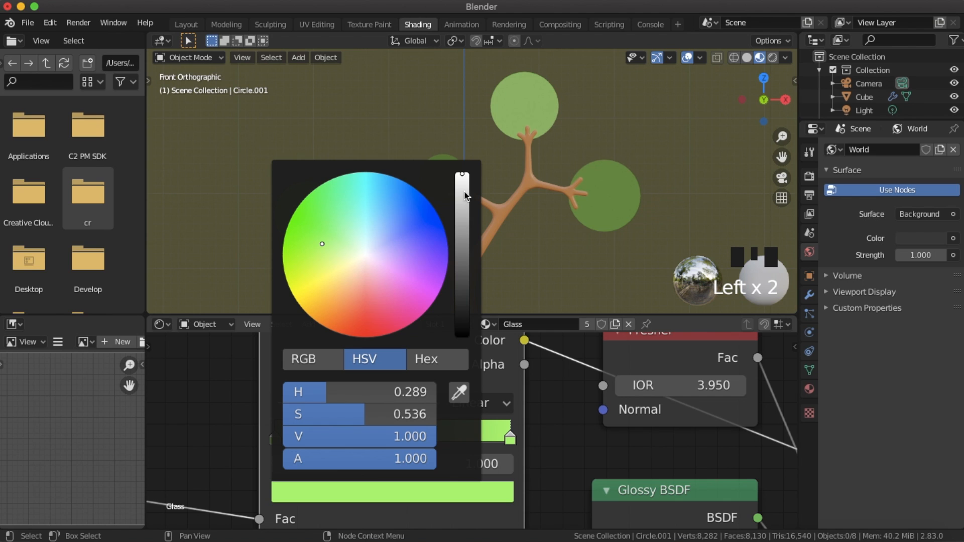
pyautogui.moveTo(465, 193); pyautogui.dragTo(463, 184)
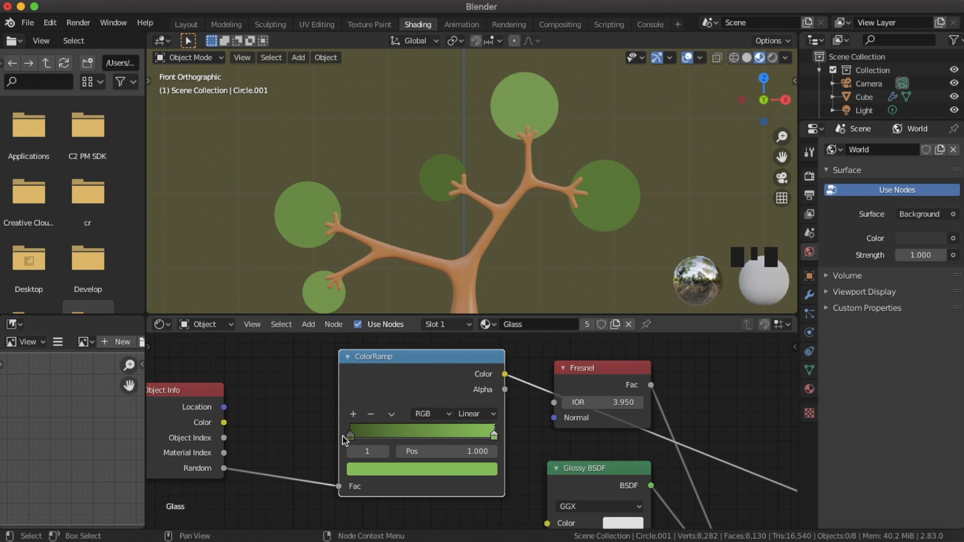
# Step: Move the ColorRamp node a little closer to the Object Info node, leaving more room before the Fresnel node
pyautogui.scroll(-10, 538, 183)
pyautogui.scroll(1, 538, 224)
pyautogui.scroll(-1, 460, 409)
pyautogui.scroll(-1, 460, 409)
pyautogui.scroll(1, 472, 213)
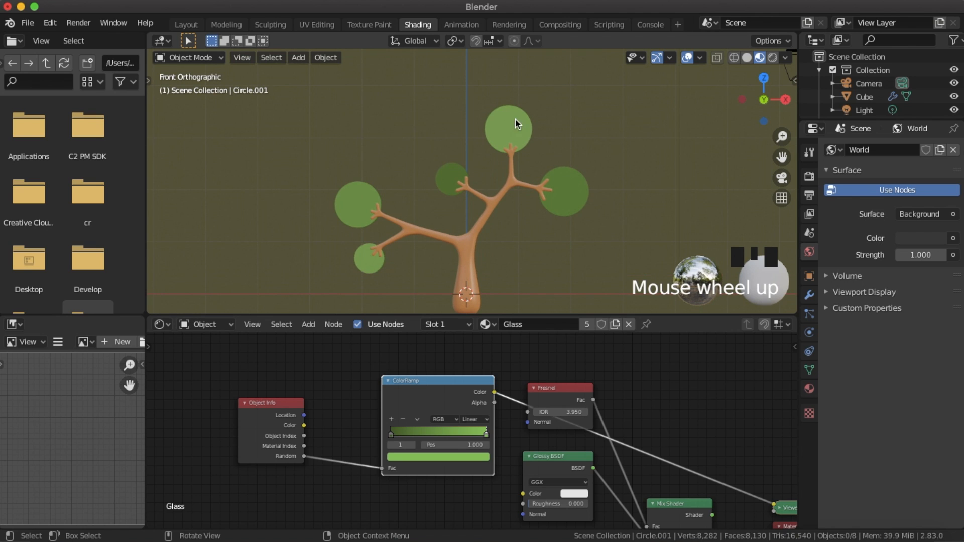
pyautogui.scroll(-3, 441, 426)
pyautogui.scroll(3, 441, 426)
pyautogui.moveTo(436, 389); pyautogui.dragTo(411, 389)
pyautogui.scroll(-3, 477, 358)
pyautogui.scroll(3, 430, 426)
pyautogui.moveTo(492, 360); pyautogui.dragTo(476, 414, button='middle')
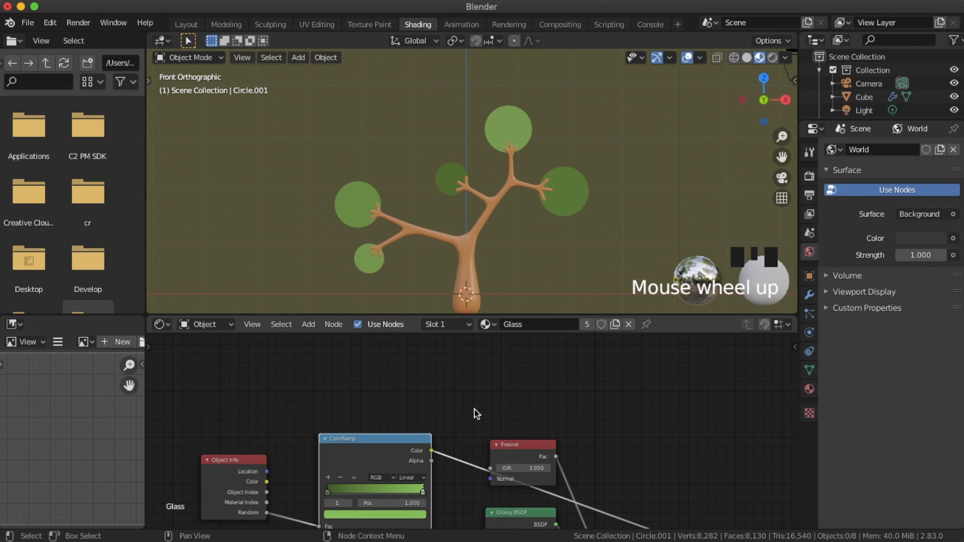
# Step: Add a Diffuse BSDF node above the Fresnel node
pyautogui.hotkey('shift', 'a')
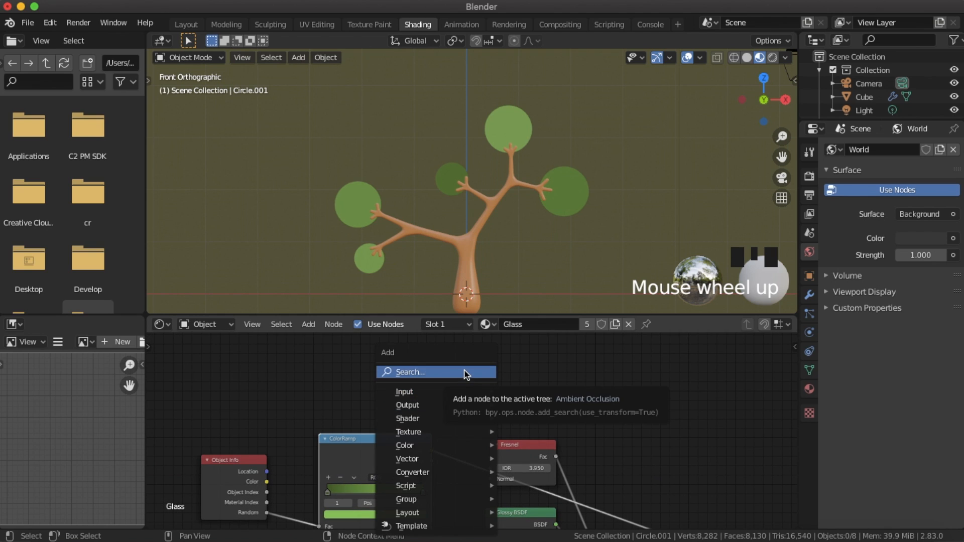
pyautogui.click(467, 373)
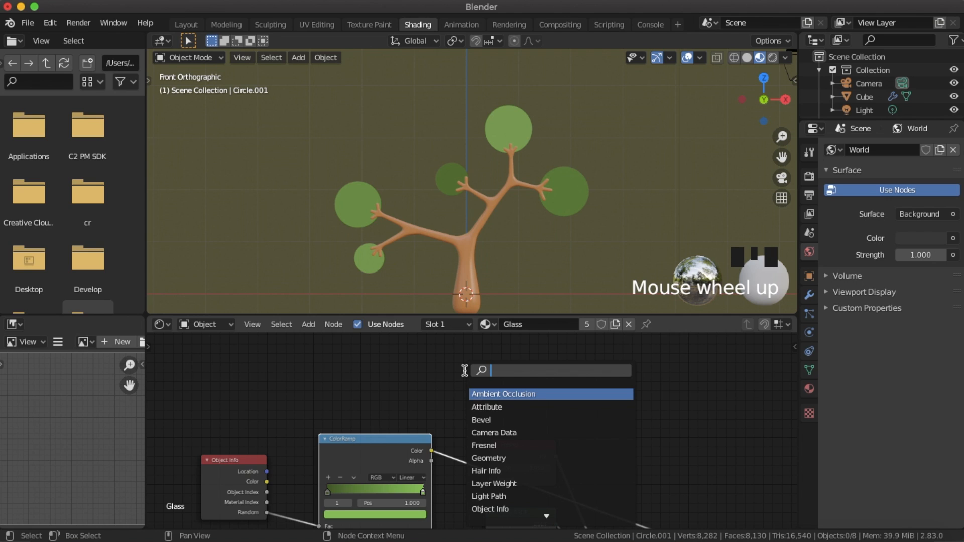
pyautogui.write('diff')
pyautogui.press('Return')
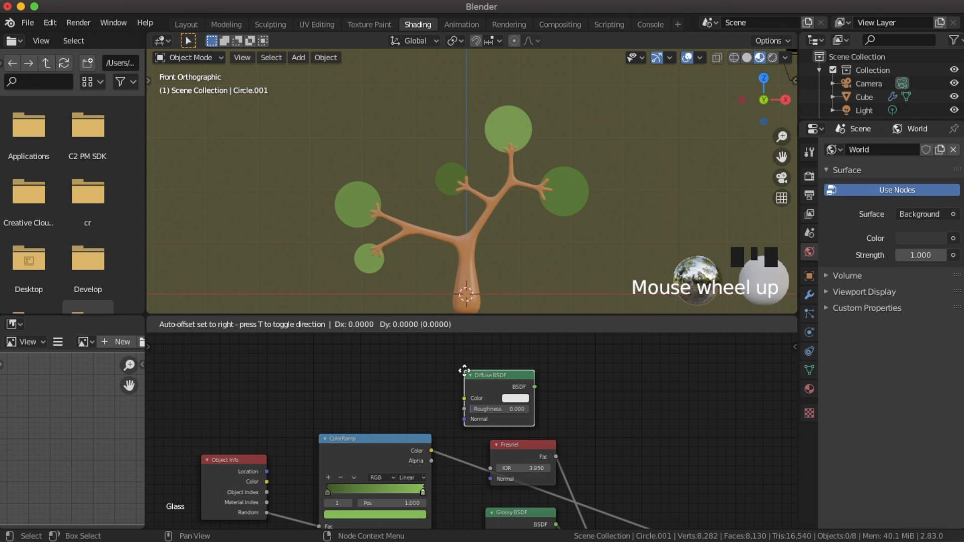
pyautogui.click(489, 370)
pyautogui.scroll(3, 493, 389)
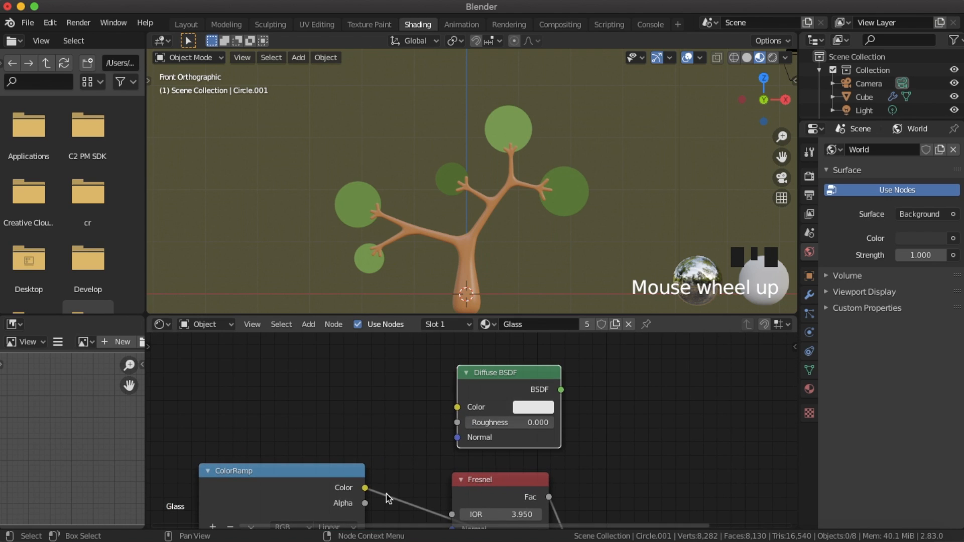
# Step: Connect the ColorRamp's Color output to the Diffuse BSDF's Color and preview the diffuse shader on the discs
pyautogui.moveTo(365, 487); pyautogui.dragTo(457, 406)
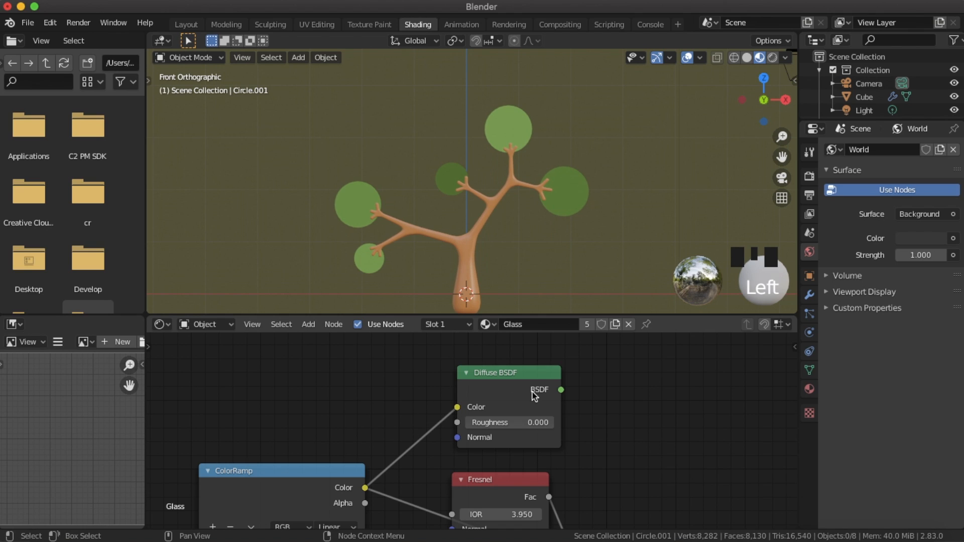
pyautogui.keyDown('ctrl'); pyautogui.keyDown('shift'); pyautogui.click(543, 378); pyautogui.keyUp('shift'); pyautogui.keyUp('ctrl')
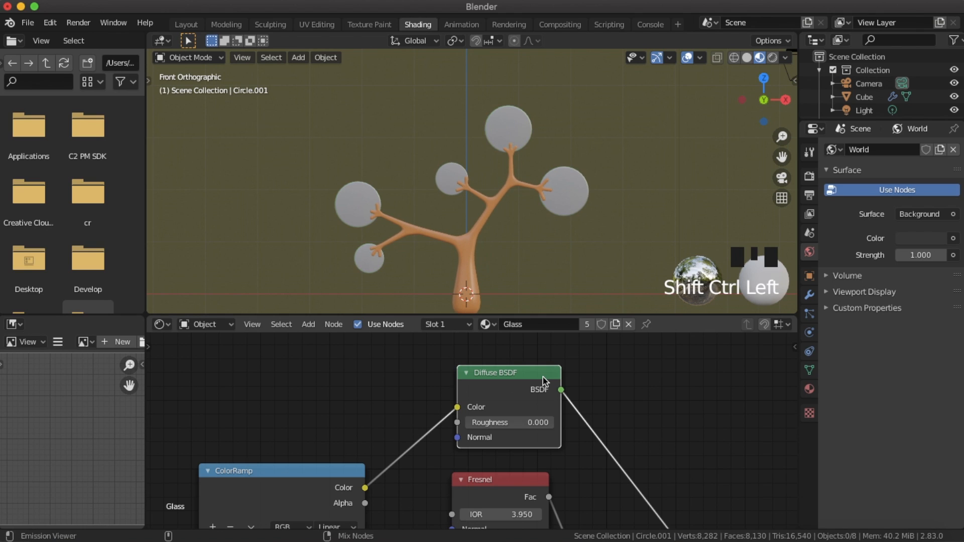
pyautogui.scroll(2, 421, 200)
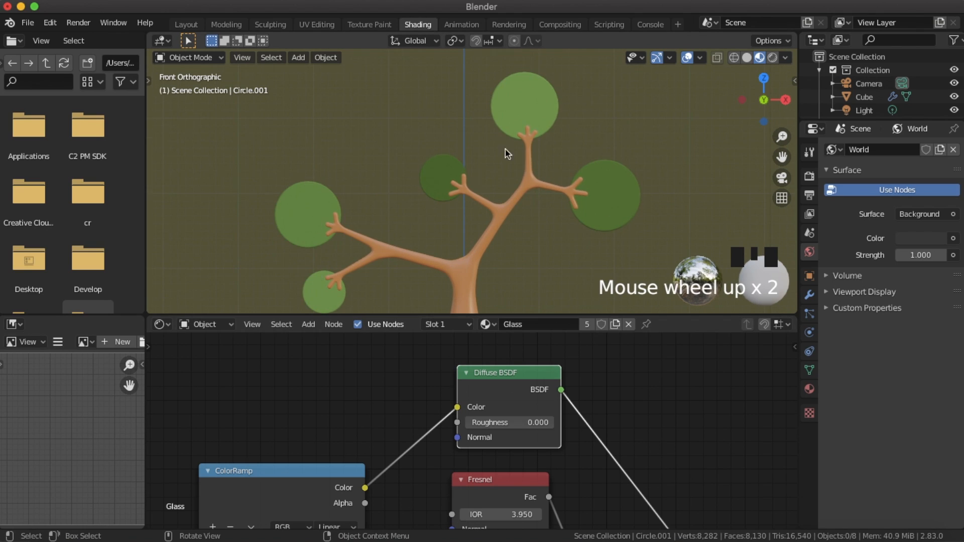
pyautogui.moveTo(550, 124); pyautogui.dragTo(472, 254, button='middle')
pyautogui.scroll(2, 473, 254)
pyautogui.press('KP_1')
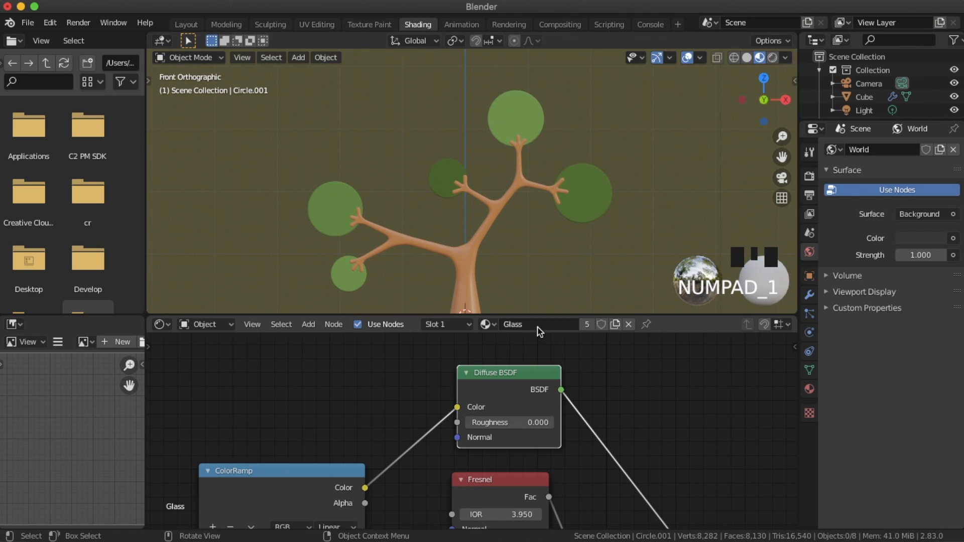
# Step: Rearrange the node tree by moving the Material Output node up and the Object Info node down
pyautogui.scroll(-1, 577, 529)
pyautogui.scroll(-8, 577, 525)
pyautogui.moveTo(558, 444); pyautogui.dragTo(554, 337, button='middle')
pyautogui.scroll(-4, 522, 407)
pyautogui.moveTo(536, 391); pyautogui.dragTo(432, 447, button='middle')
pyautogui.scroll(3, 534, 441)
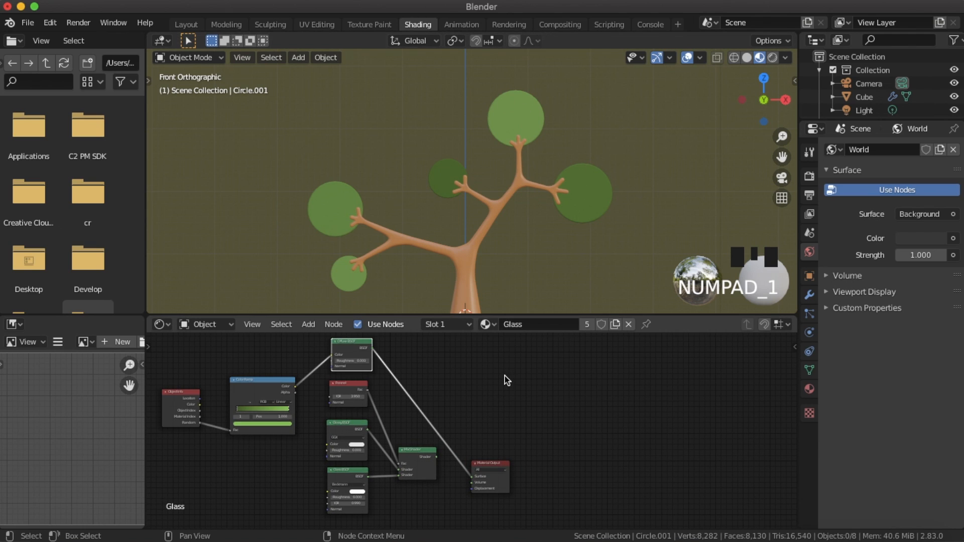
pyautogui.scroll(5, 445, 482)
pyautogui.moveTo(526, 498); pyautogui.dragTo(516, 366)
pyautogui.scroll(-4, 413, 400)
pyautogui.moveTo(413, 400); pyautogui.dragTo(519, 390, button='middle')
pyautogui.moveTo(249, 408); pyautogui.dragTo(253, 456)
pyautogui.scroll(2, 311, 469)
# Step: Add a Math node below the ColorRamp and connect the Object Info's Random output to its first Value
pyautogui.hotkey('shift', 'a')
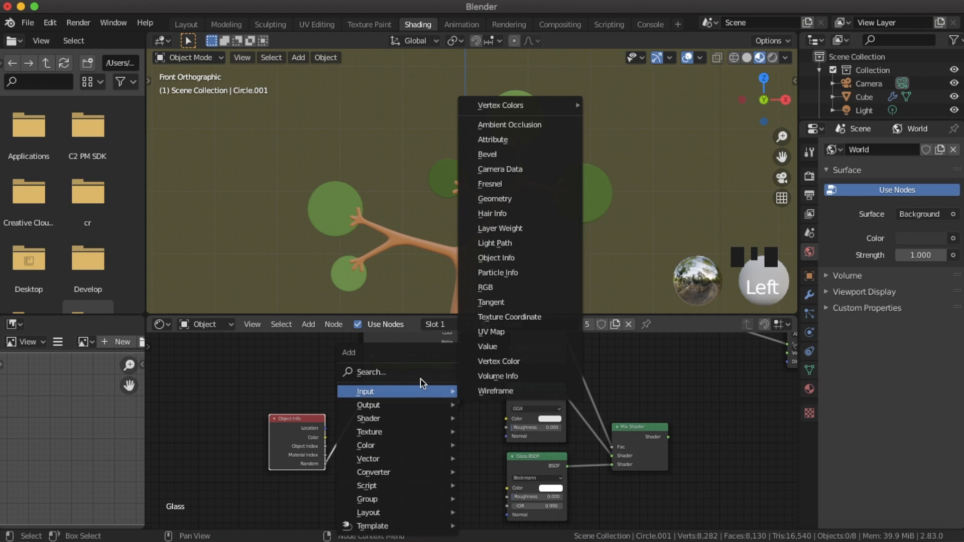
pyautogui.click(418, 372)
pyautogui.write('math')
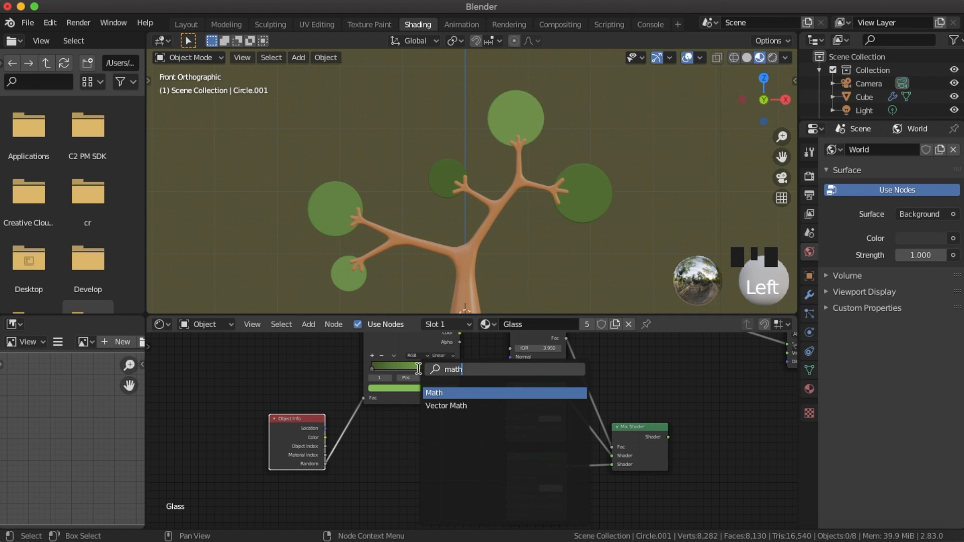
pyautogui.press('Return')
pyautogui.click(390, 427)
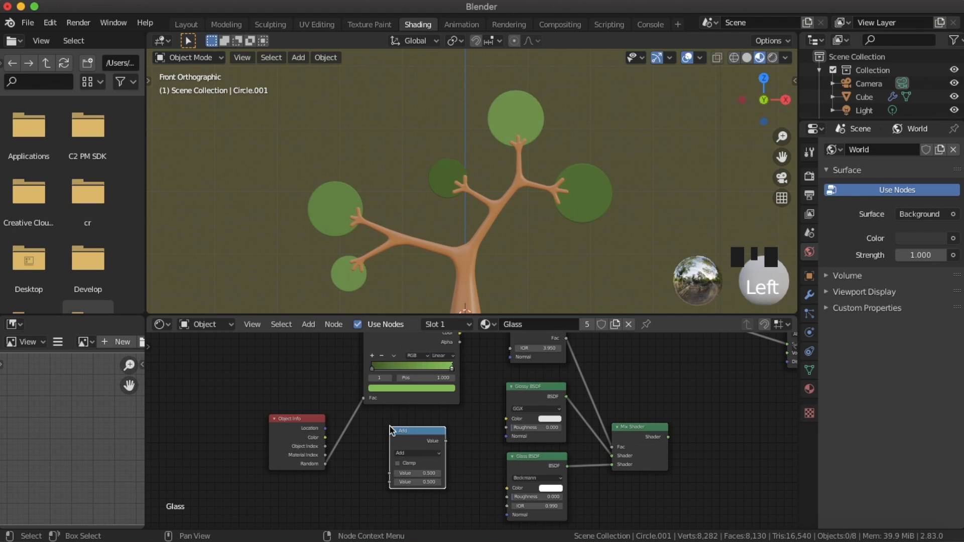
pyautogui.scroll(8, 367, 441)
pyautogui.moveTo(361, 444); pyautogui.dragTo(545, 410, button='middle')
pyautogui.moveTo(384, 459); pyautogui.dragTo(504, 476)
# Step: Set the Math node's operation to Greater Than and preview its result on the discs
pyautogui.click(542, 438)
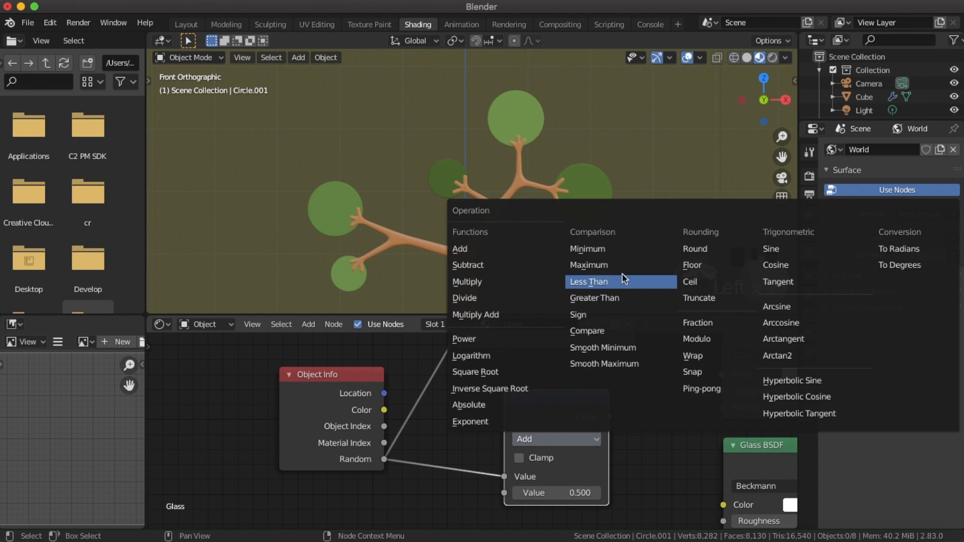
pyautogui.click(632, 301)
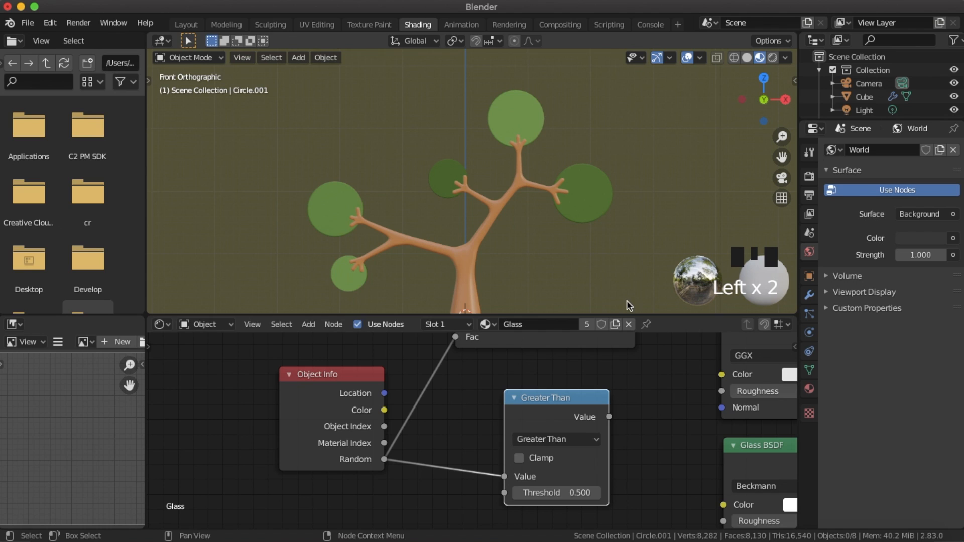
pyautogui.keyDown('ctrl'); pyautogui.keyDown('shift'); pyautogui.click(575, 402); pyautogui.keyUp('shift'); pyautogui.keyUp('ctrl')
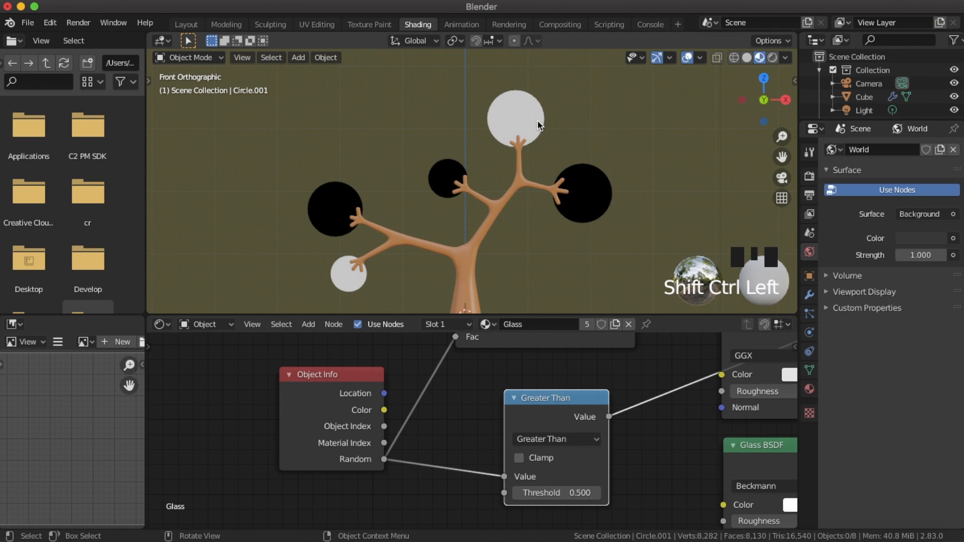
# Step: Duplicate the Mix Shader node and place the copy between the original and the Material Output
pyautogui.scroll(-12, 661, 434)
pyautogui.moveTo(646, 434); pyautogui.dragTo(326, 475, button='middle')
pyautogui.scroll(6, 452, 438)
pyautogui.scroll(-5, 451, 435)
pyautogui.scroll(-1, 339, 467)
pyautogui.scroll(1, 375, 444)
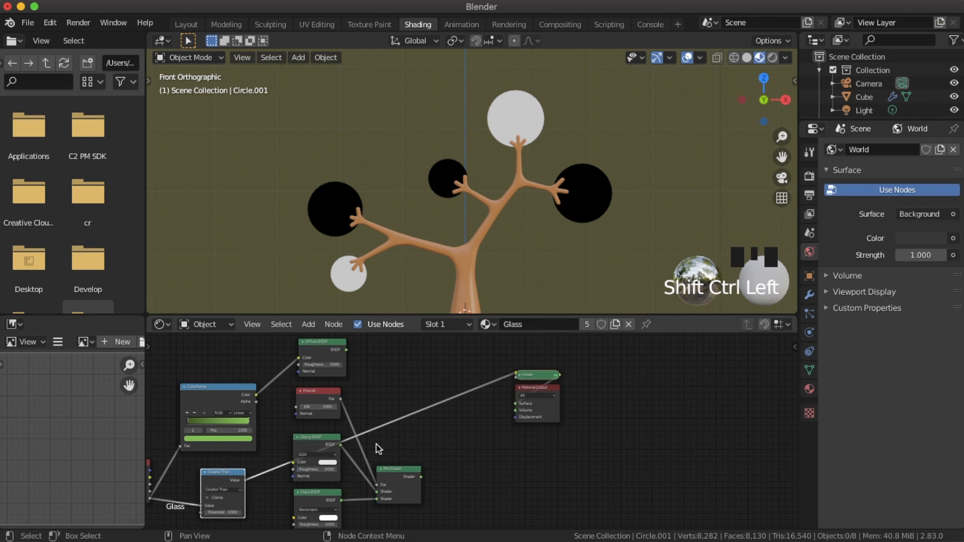
pyautogui.click(397, 477)
pyautogui.hotkey('shift', 'd')
pyautogui.click(463, 430)
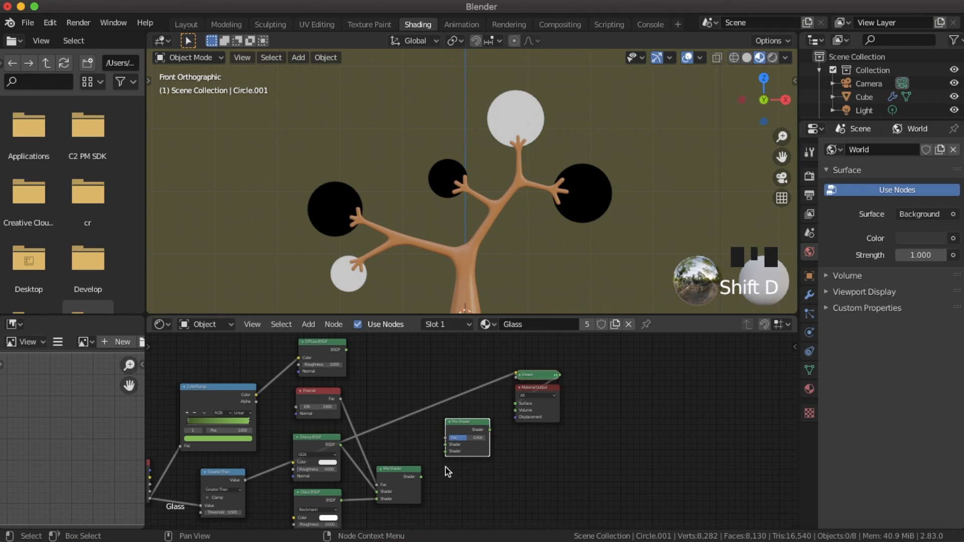
# Step: Connect the original Mix Shader to the duplicate's second Shader input and the Diffuse BSDF to its first
pyautogui.scroll(2, 405, 499)
pyautogui.moveTo(397, 499); pyautogui.dragTo(433, 462)
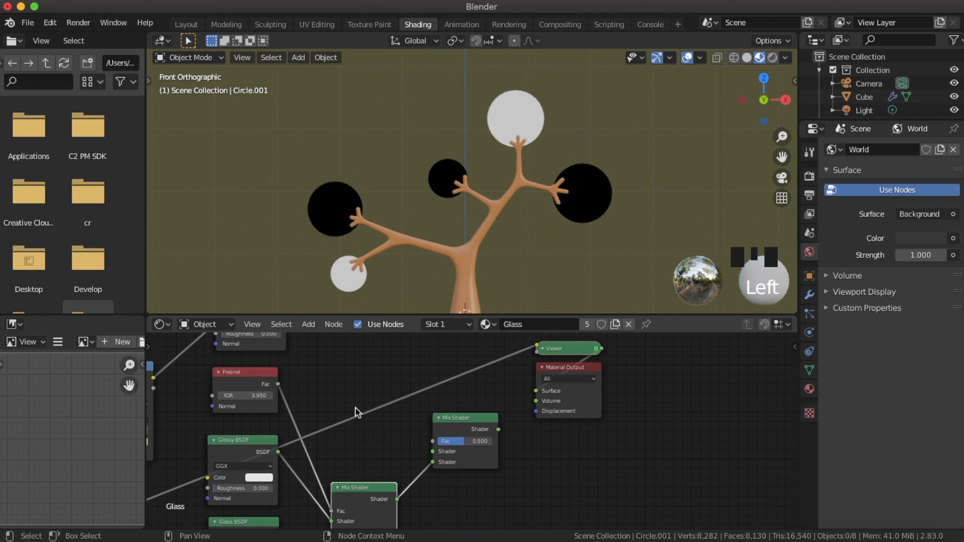
pyautogui.scroll(-2, 368, 430)
pyautogui.moveTo(368, 430); pyautogui.dragTo(357, 459, button='middle')
pyautogui.moveTo(329, 389); pyautogui.dragTo(446, 500)
# Step: Connect the Greater Than value to the new Mix Shader's Fac and route that shader to the Material Output
pyautogui.scroll(-2, 445, 500)
pyautogui.moveTo(446, 501); pyautogui.dragTo(456, 392, button='middle')
pyautogui.moveTo(294, 431); pyautogui.dragTo(268, 454, button='middle')
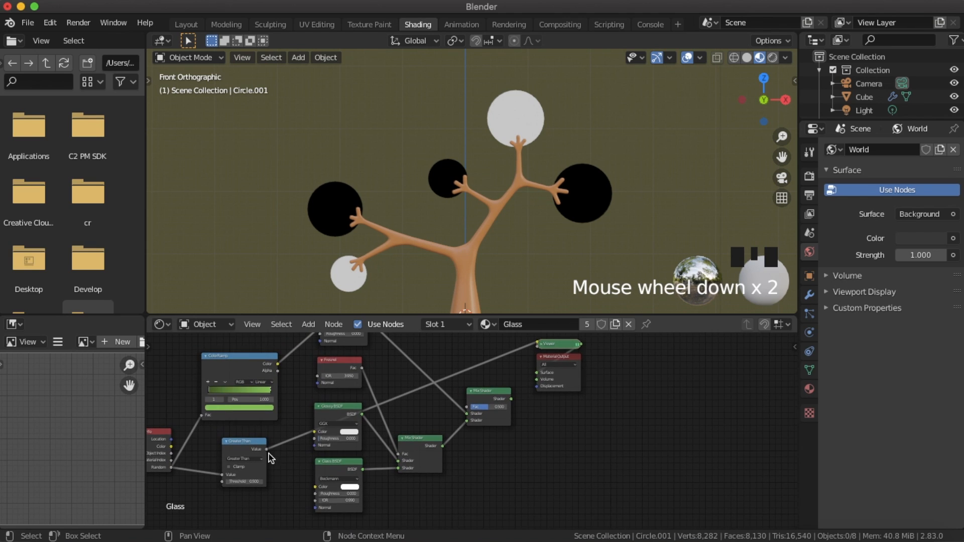
pyautogui.moveTo(267, 450); pyautogui.dragTo(468, 411)
pyautogui.keyDown('ctrl'); pyautogui.keyDown('shift'); pyautogui.click(495, 398); pyautogui.keyUp('shift'); pyautogui.keyUp('ctrl')
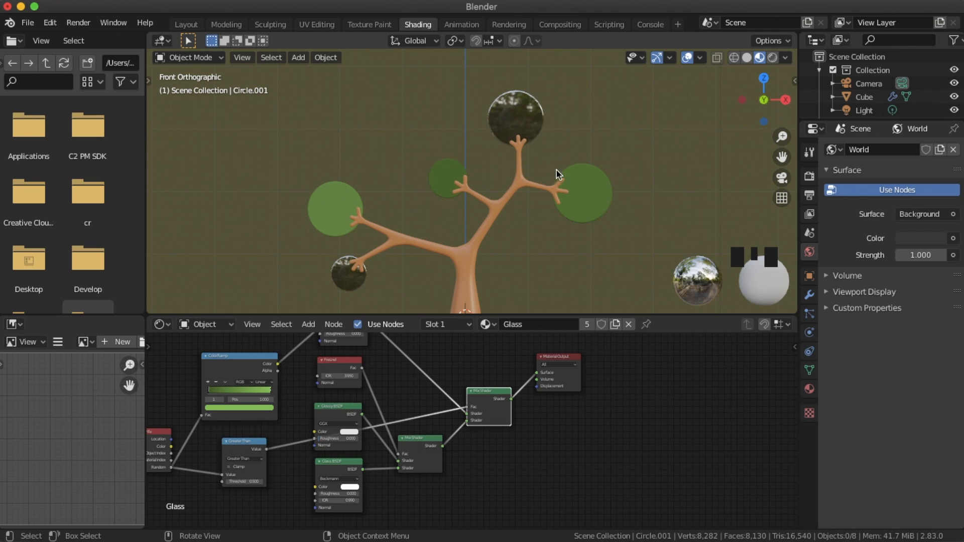
pyautogui.scroll(-5, 383, 434)
pyautogui.moveTo(347, 432); pyautogui.dragTo(492, 463, button='middle')
pyautogui.scroll(4, 573, 434)
pyautogui.scroll(2, 613, 426)
pyautogui.scroll(2, 585, 461)
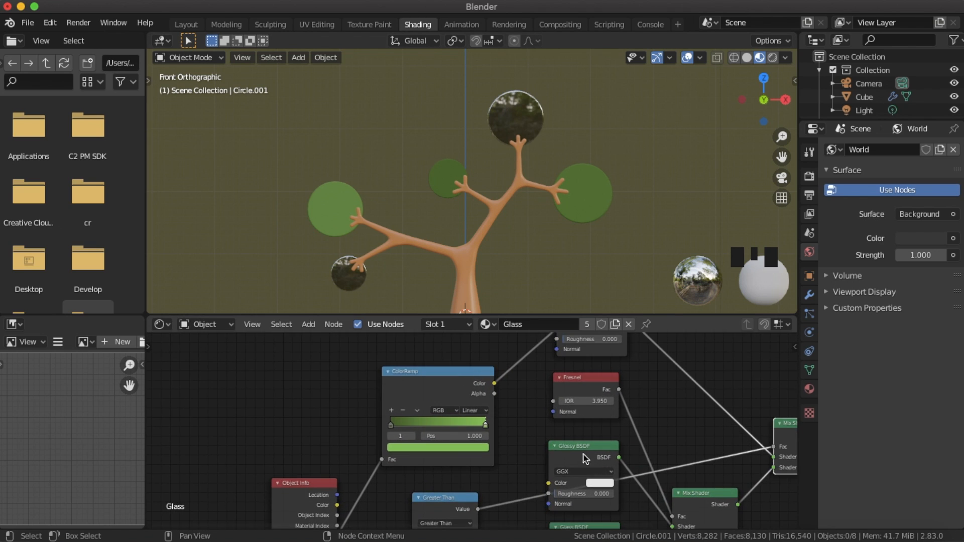
# Step: Connect the ColorRamp's Color output to the Glossy BSDF's Color input in the Glass material
pyautogui.moveTo(538, 418); pyautogui.dragTo(485, 404, button='middle')
pyautogui.moveTo(453, 379); pyautogui.dragTo(506, 480)
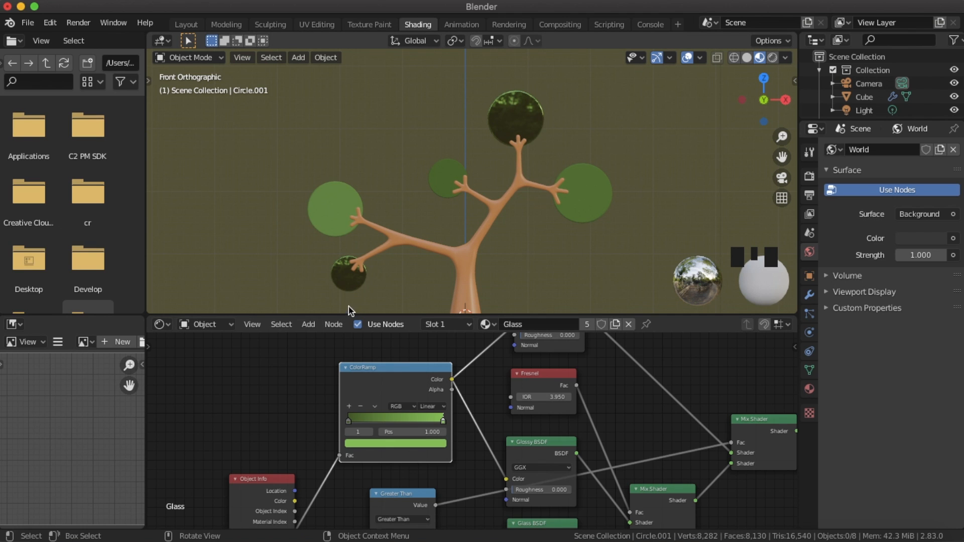
# Step: Examine the tree's green and glass discs from the front and from several oblique angles
pyautogui.scroll(-2, 554, 221)
pyautogui.moveTo(537, 232); pyautogui.dragTo(628, 228, button='middle')
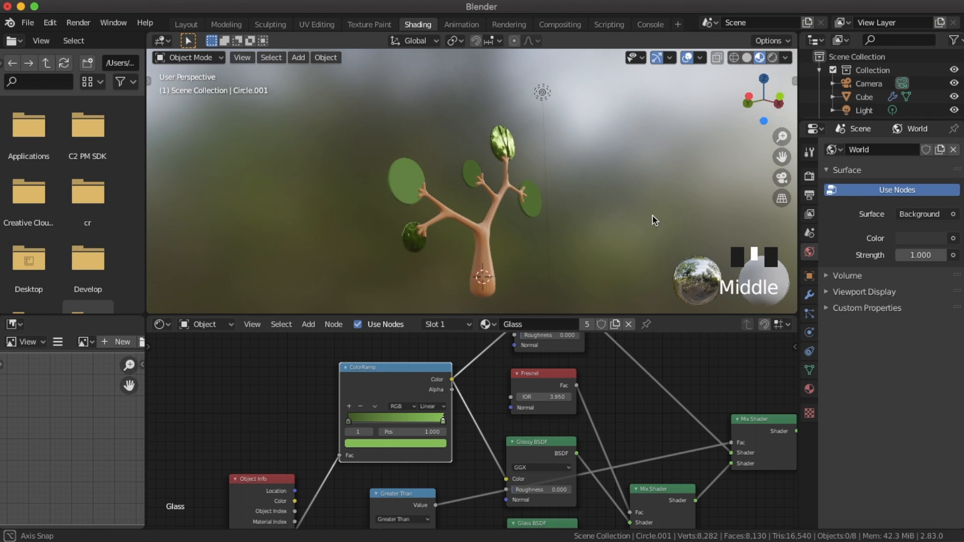
pyautogui.scroll(3, 632, 216)
pyautogui.press('KP_1')
pyautogui.scroll(-4, 544, 206)
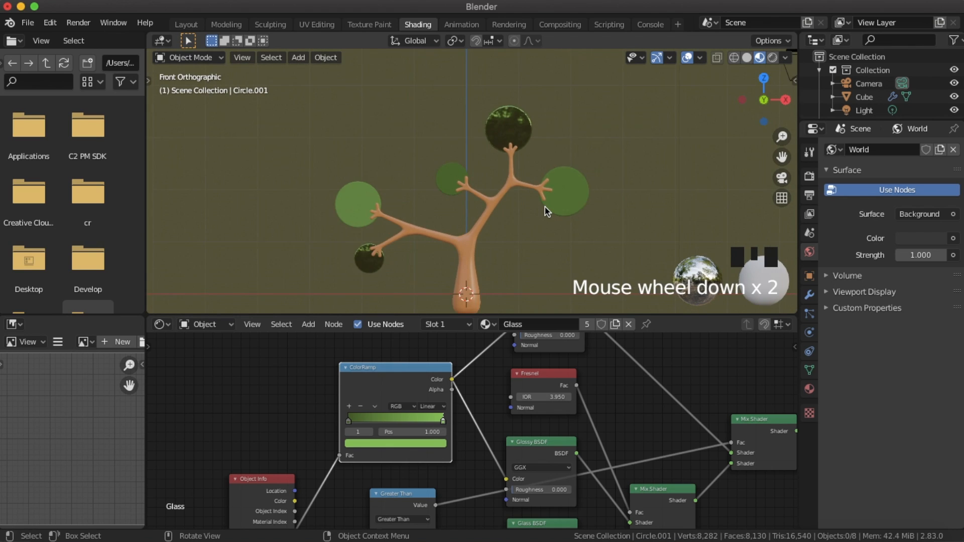
pyautogui.moveTo(545, 207); pyautogui.dragTo(486, 216, button='middle')
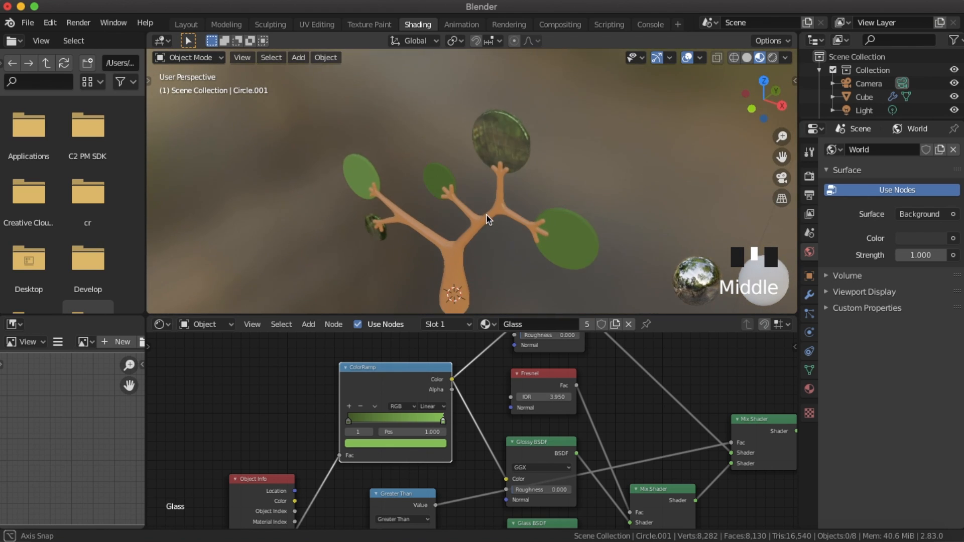
pyautogui.moveTo(490, 168); pyautogui.dragTo(570, 132, button='middle')
pyautogui.scroll(-4, 548, 179)
pyautogui.scroll(6, 549, 179)
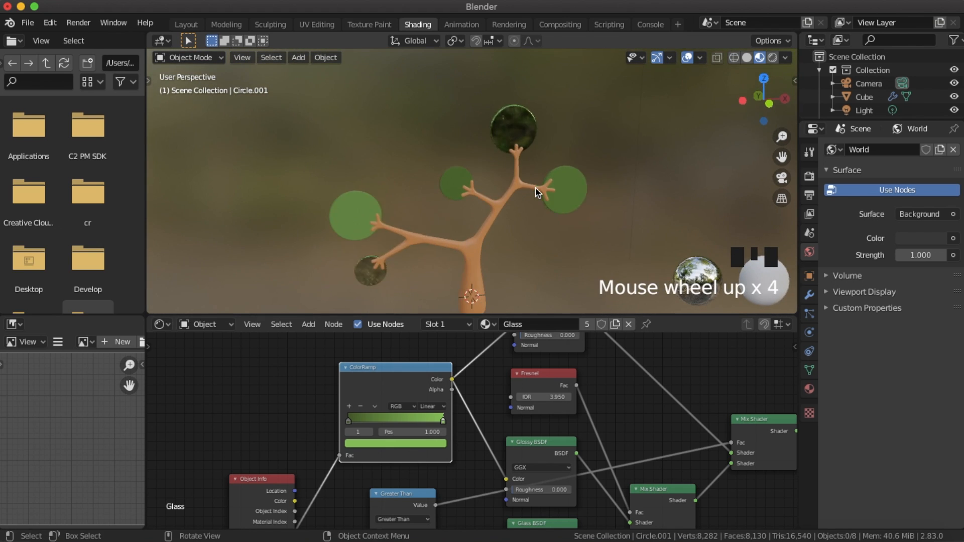
pyautogui.moveTo(556, 189); pyautogui.dragTo(487, 227, button='middle')
pyautogui.scroll(-6, 486, 228)
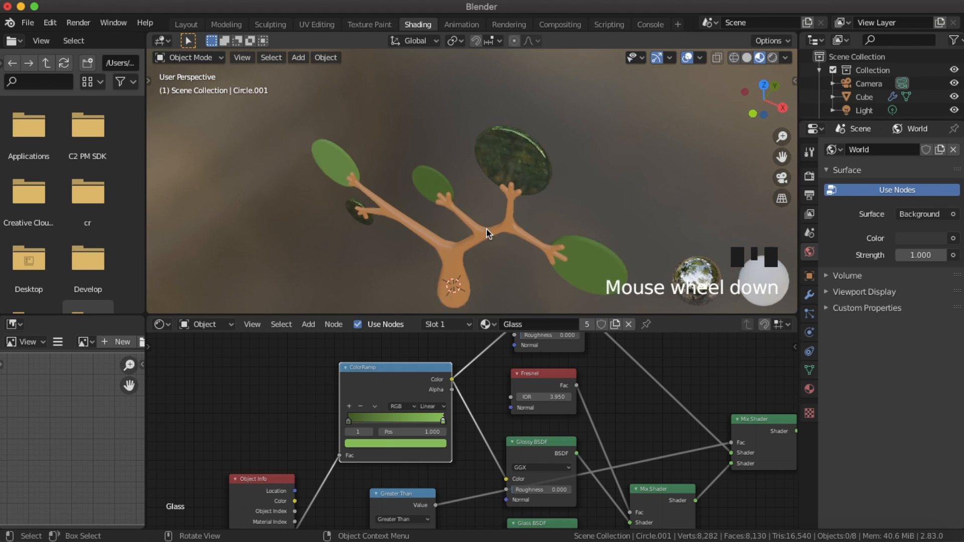